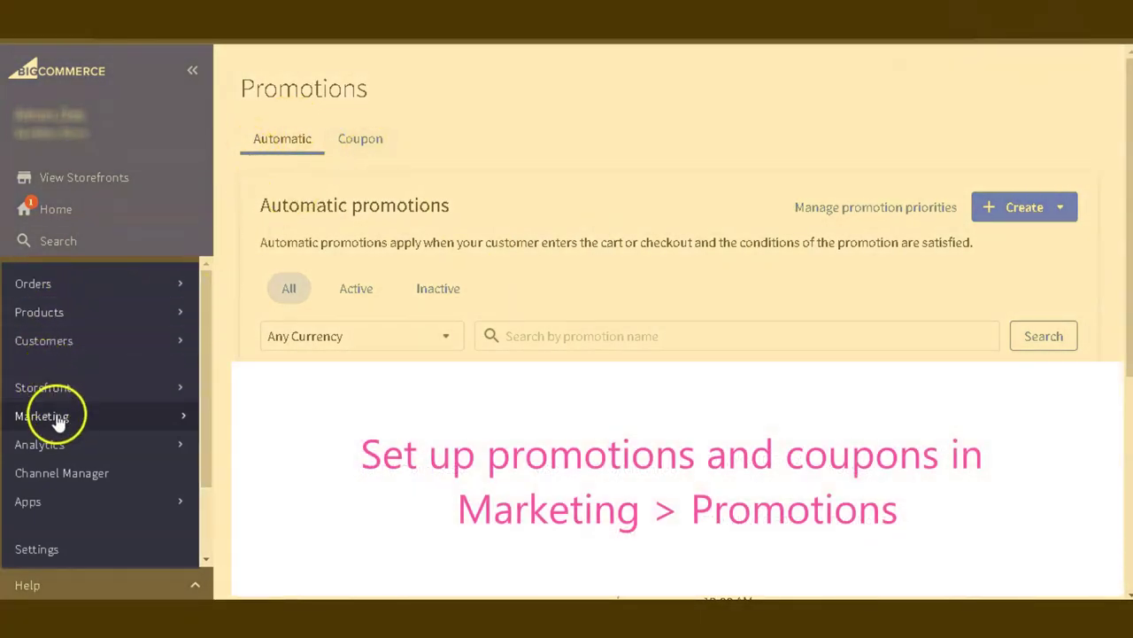
Step: Open Marketing's Automatic promotions list and scroll through its eight existing promotions
{"action": "left_click", "coordinate": [145, 427]}
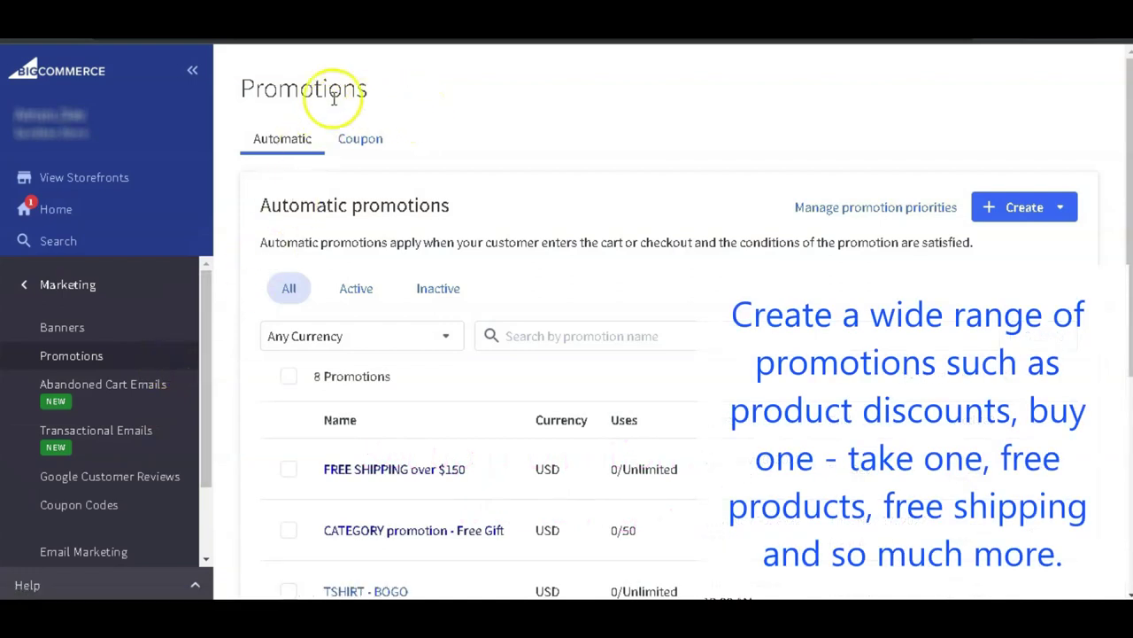
{"action": "scroll", "coordinate": [400, 380], "scroll_direction": "down", "scroll_amount": 1}
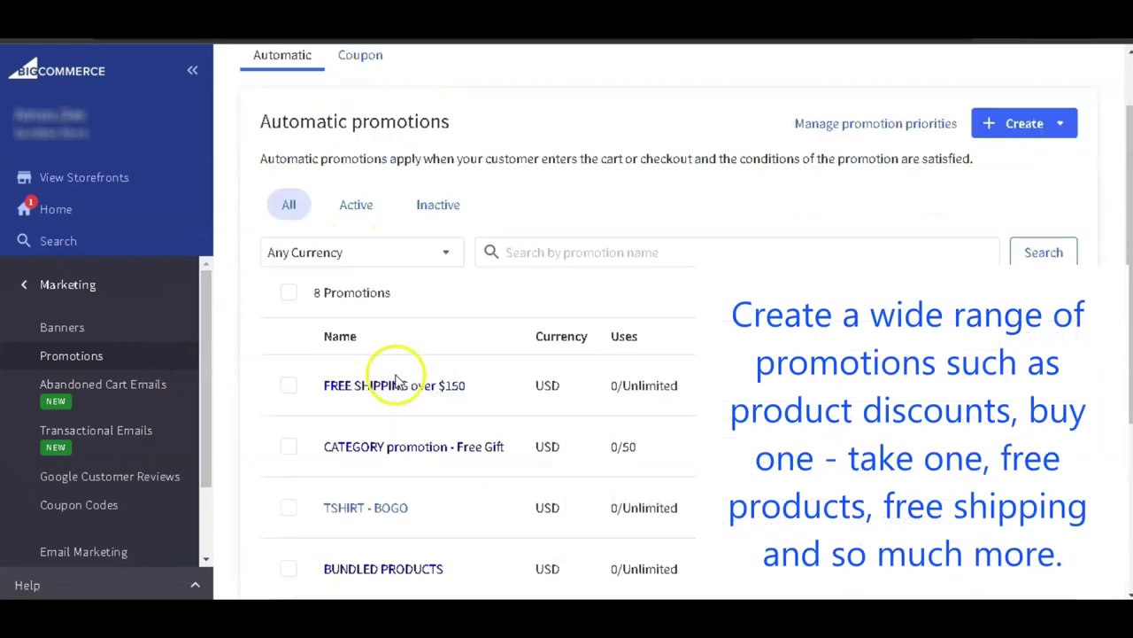
{"action": "scroll", "coordinate": [397, 384], "scroll_direction": "down", "scroll_amount": 2}
{"action": "scroll", "coordinate": [396, 387], "scroll_direction": "down", "scroll_amount": 1}
{"action": "scroll", "coordinate": [396, 387], "scroll_direction": "up", "scroll_amount": 3}
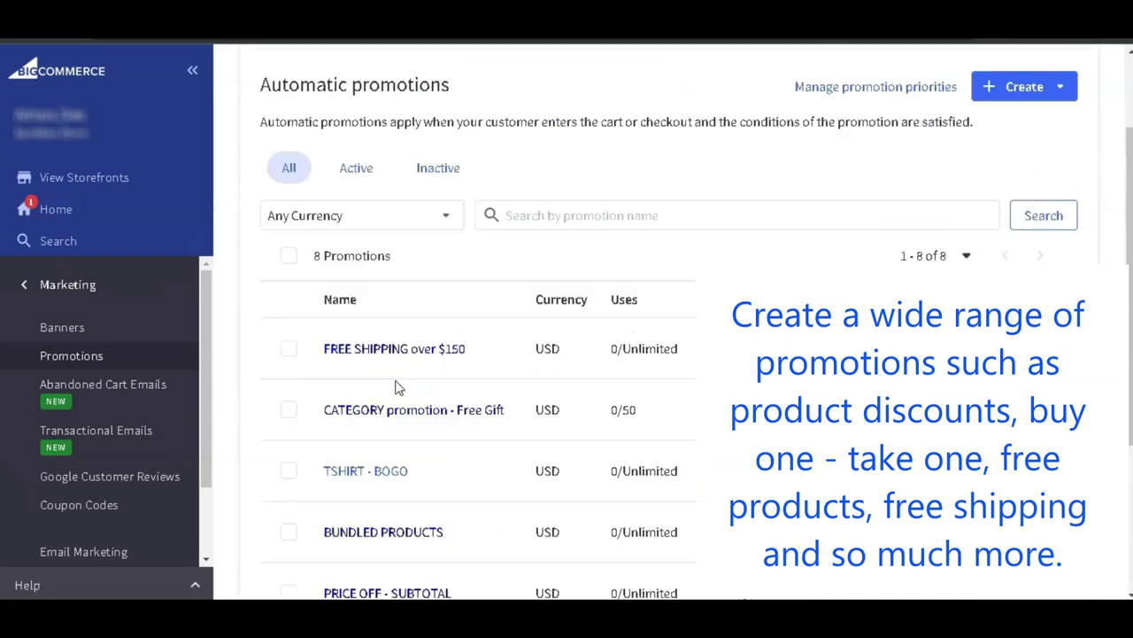
{"action": "scroll", "coordinate": [396, 387], "scroll_direction": "up", "scroll_amount": 1}
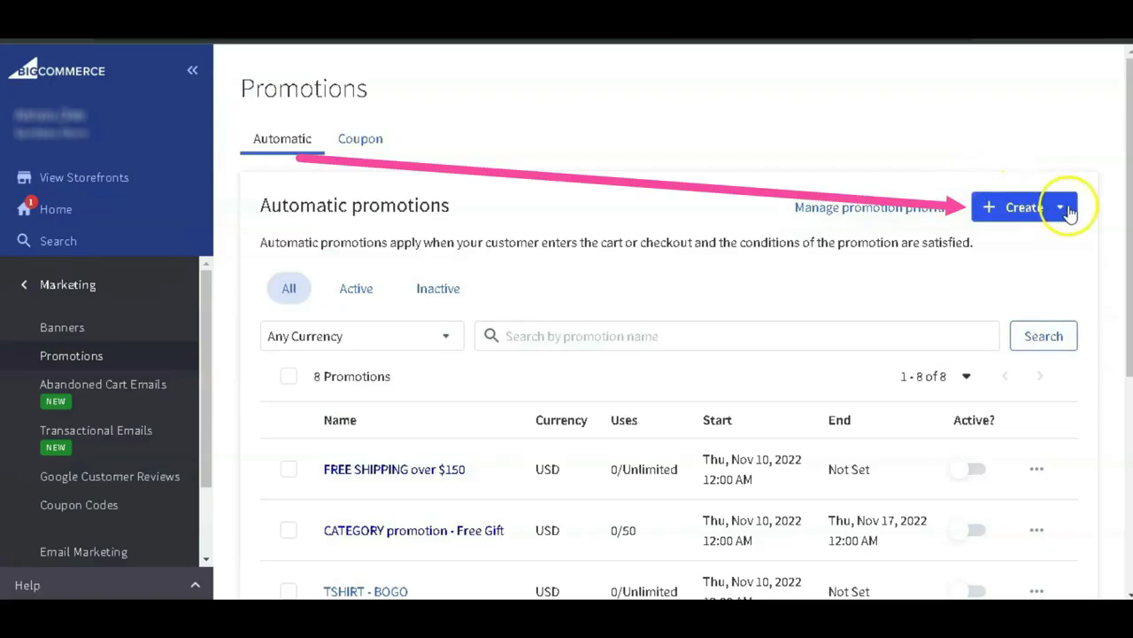
Step: Start a new promotion in the advanced editor and name it TRIAL
{"action": "left_click", "coordinate": [1067, 209]}
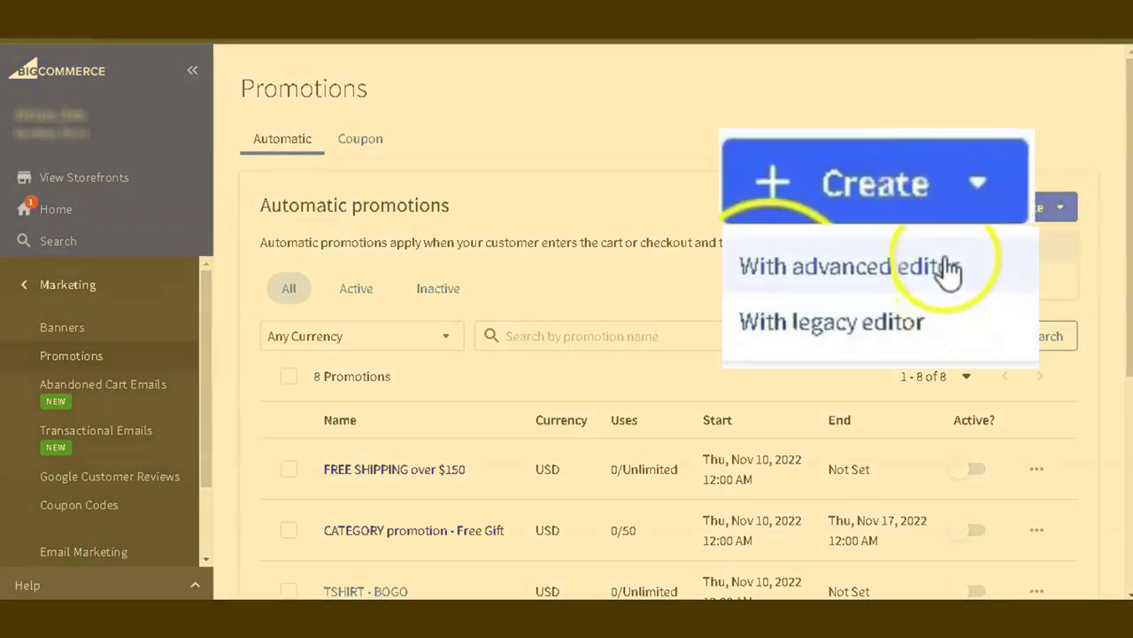
{"action": "left_click", "coordinate": [1048, 251]}
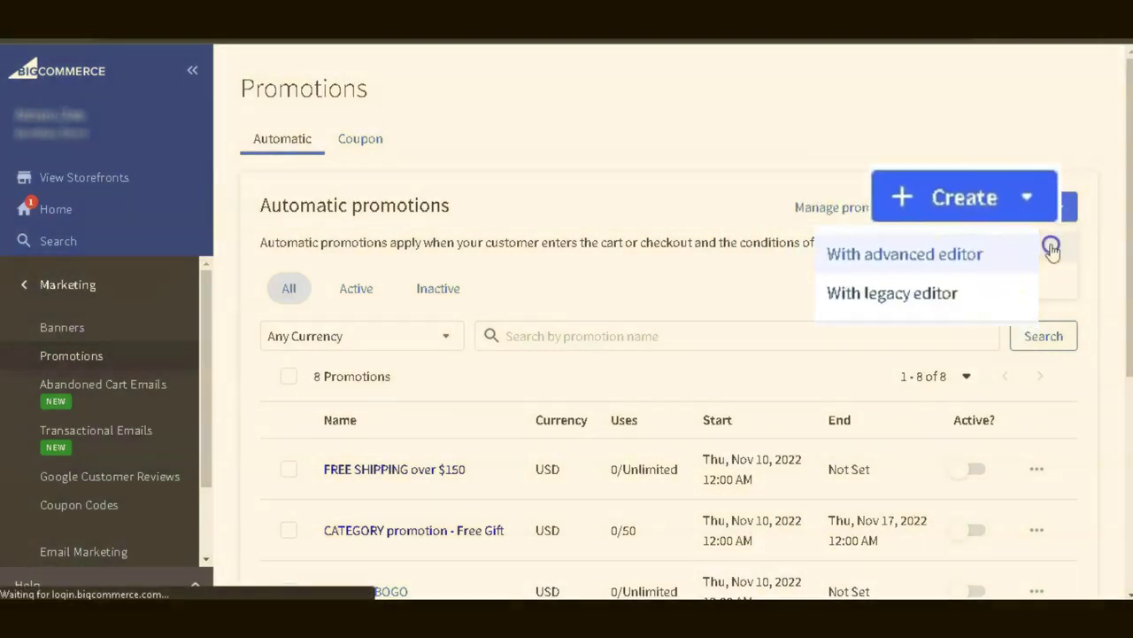
{"action": "left_click", "coordinate": [354, 220]}
{"action": "type", "text": "TRIAL"}
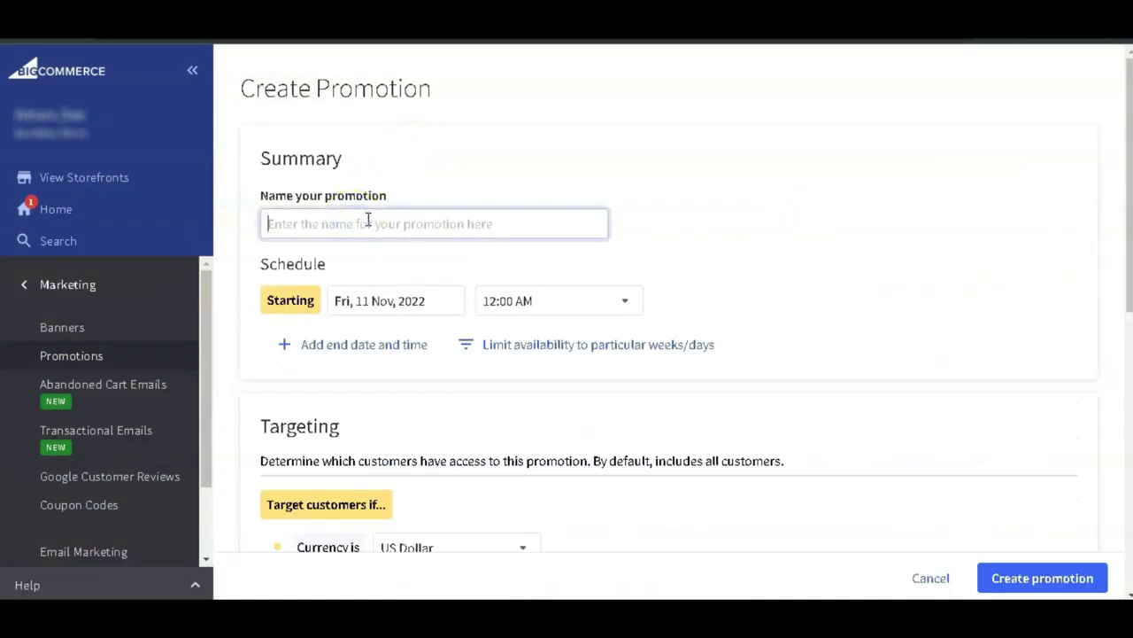
Step: Schedule TRIAL to run weekly on Mondays and end on 12 Nov 2022
{"action": "left_click", "coordinate": [405, 345]}
{"action": "left_click", "coordinate": [408, 395]}
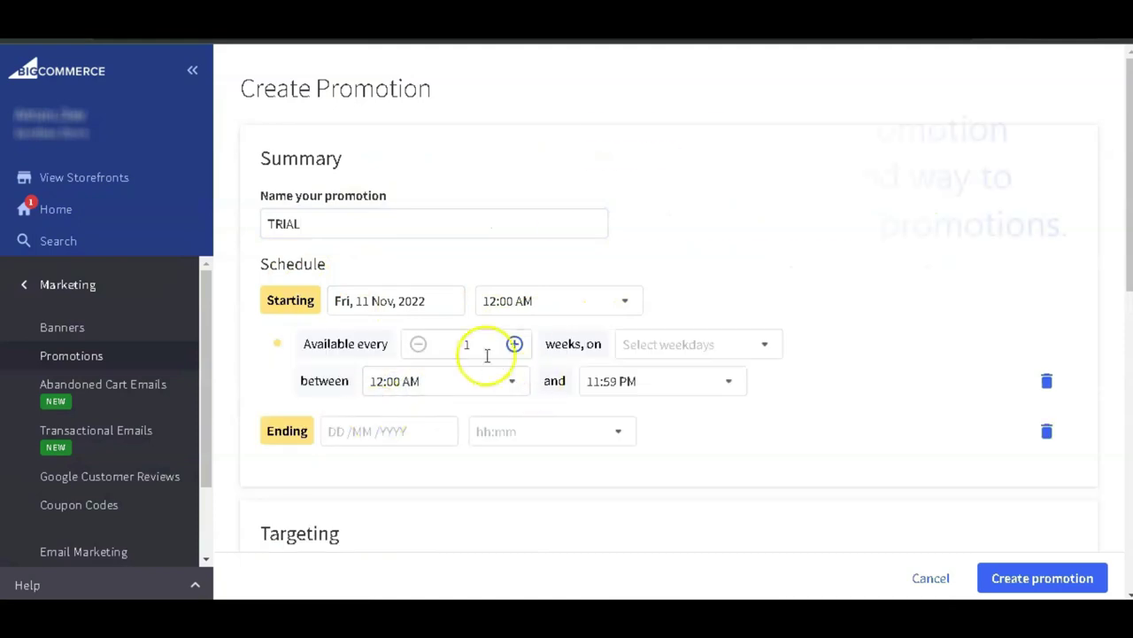
{"action": "left_click", "coordinate": [753, 344]}
{"action": "scroll", "coordinate": [740, 416], "scroll_direction": "down", "scroll_amount": 1}
{"action": "scroll", "coordinate": [741, 417], "scroll_direction": "up", "scroll_amount": 1}
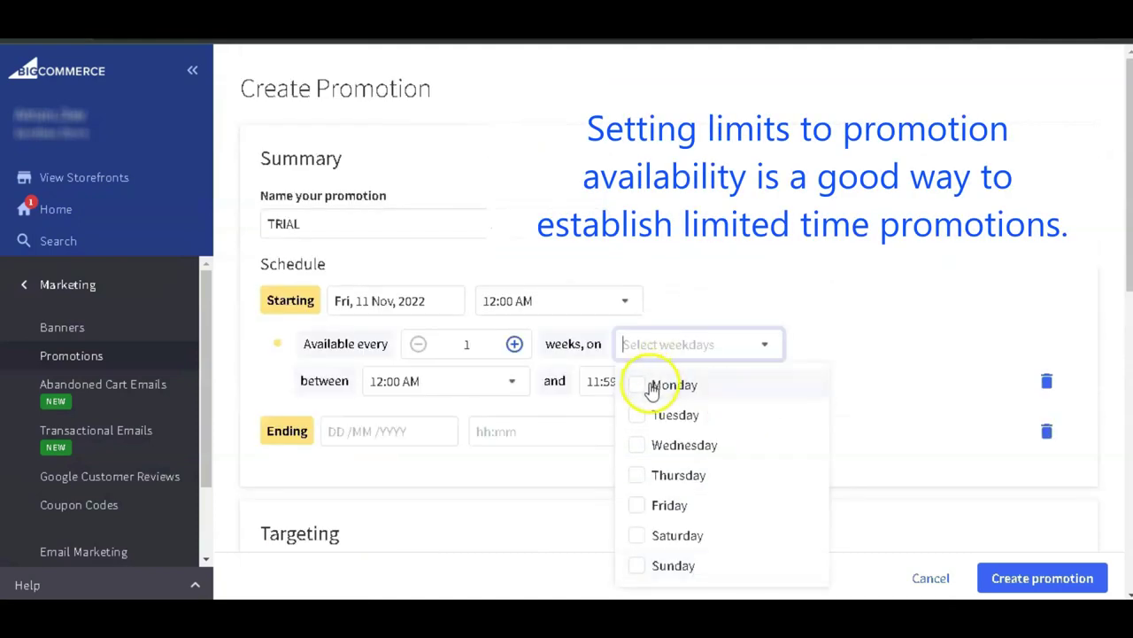
{"action": "left_click", "coordinate": [653, 384]}
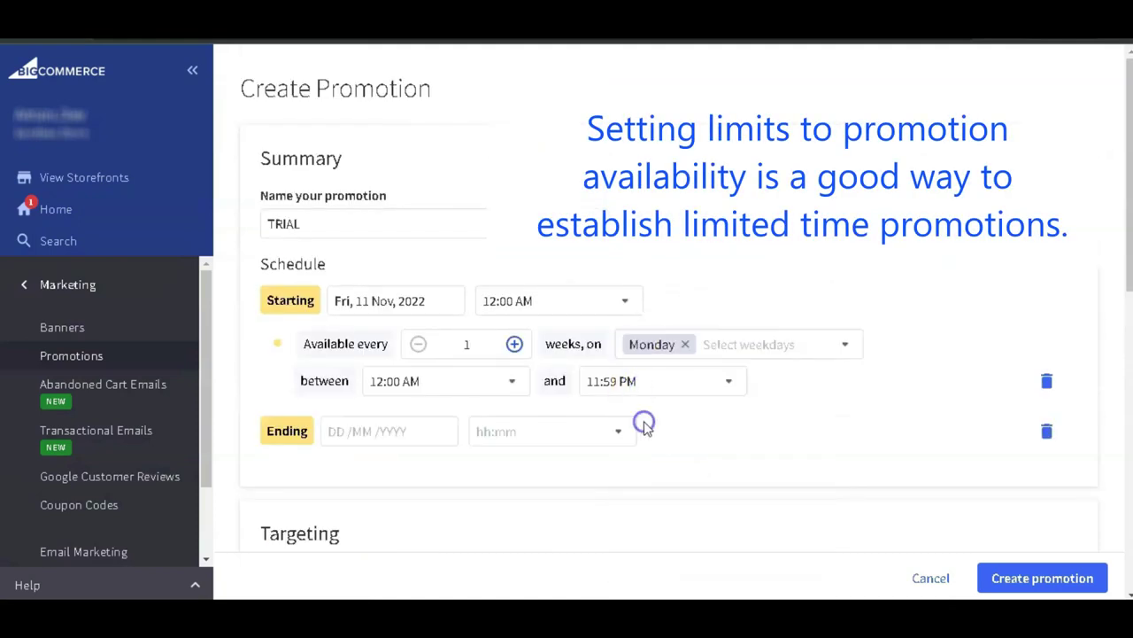
{"action": "left_click", "coordinate": [398, 431]}
{"action": "left_click", "coordinate": [500, 314]}
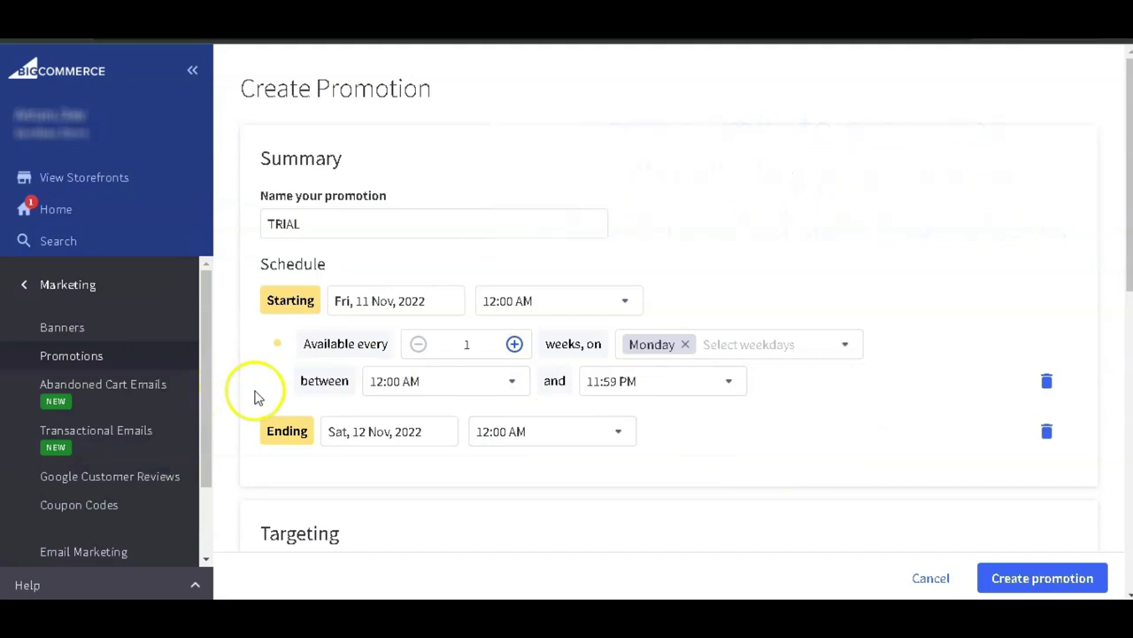
Step: Add a blank extra targeting rule to TRIAL without choosing a type
{"action": "scroll", "coordinate": [255, 399], "scroll_direction": "down", "scroll_amount": 3}
{"action": "scroll", "coordinate": [262, 390], "scroll_direction": "down", "scroll_amount": 1}
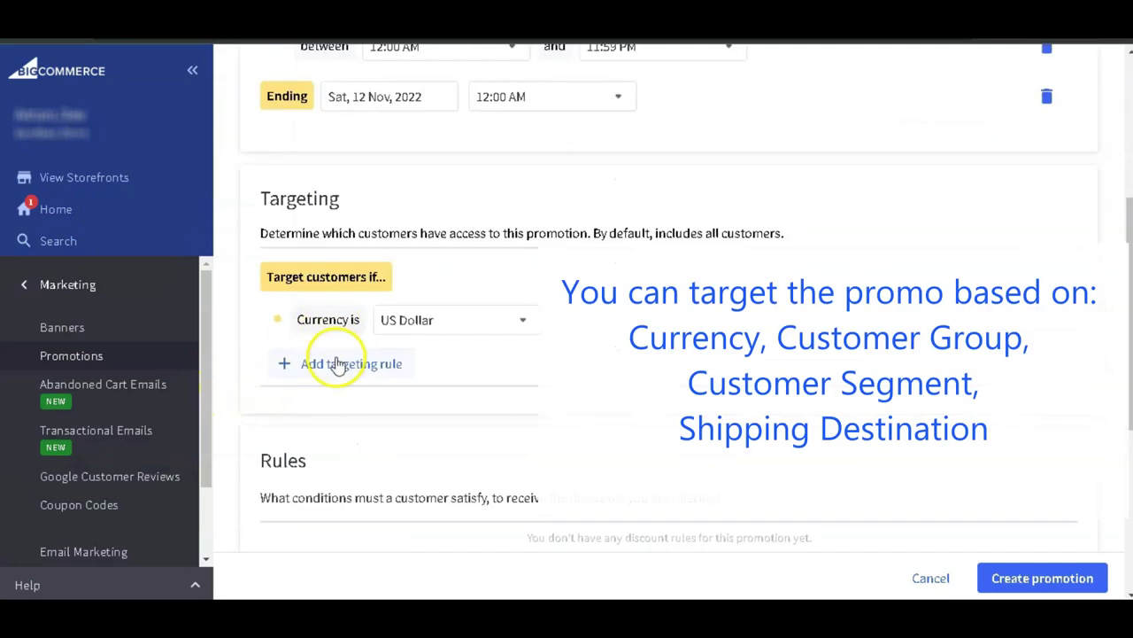
{"action": "left_click", "coordinate": [337, 362]}
{"action": "left_click", "coordinate": [452, 368]}
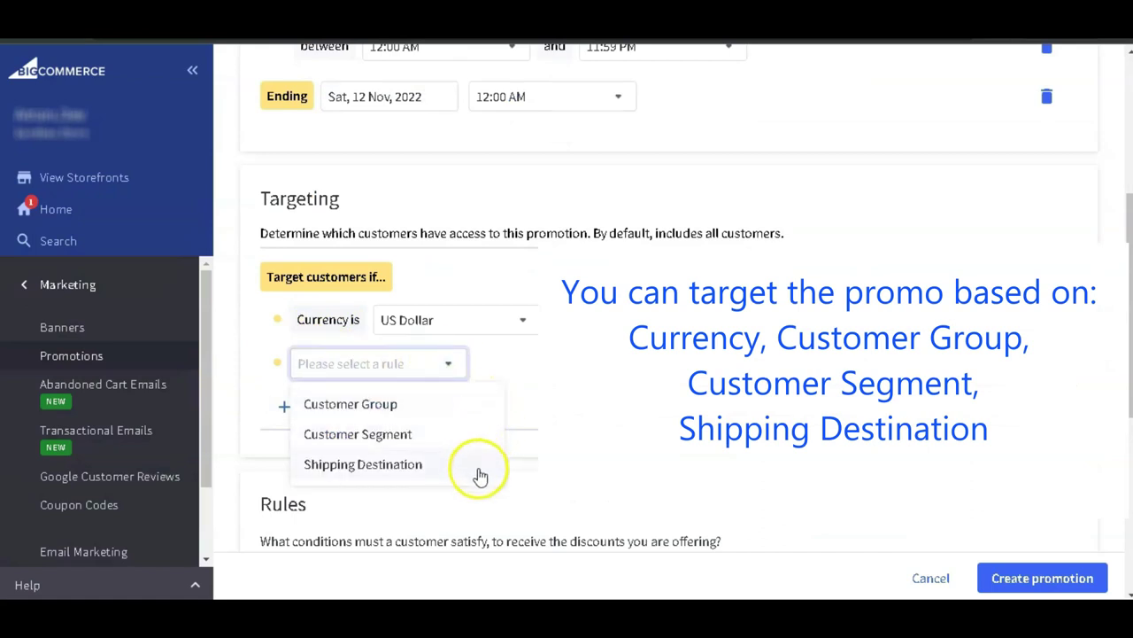
{"action": "left_click", "coordinate": [532, 445]}
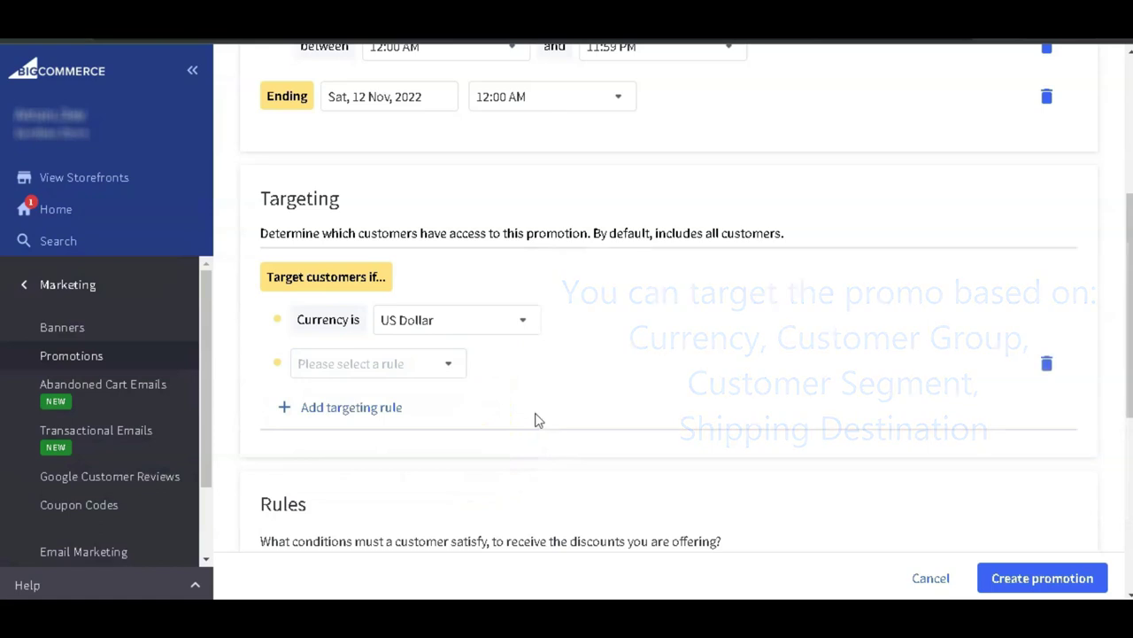
Step: Add a discount rule and review the template chooser with Custom rules selected
{"action": "scroll", "coordinate": [536, 433], "scroll_direction": "down", "scroll_amount": 2}
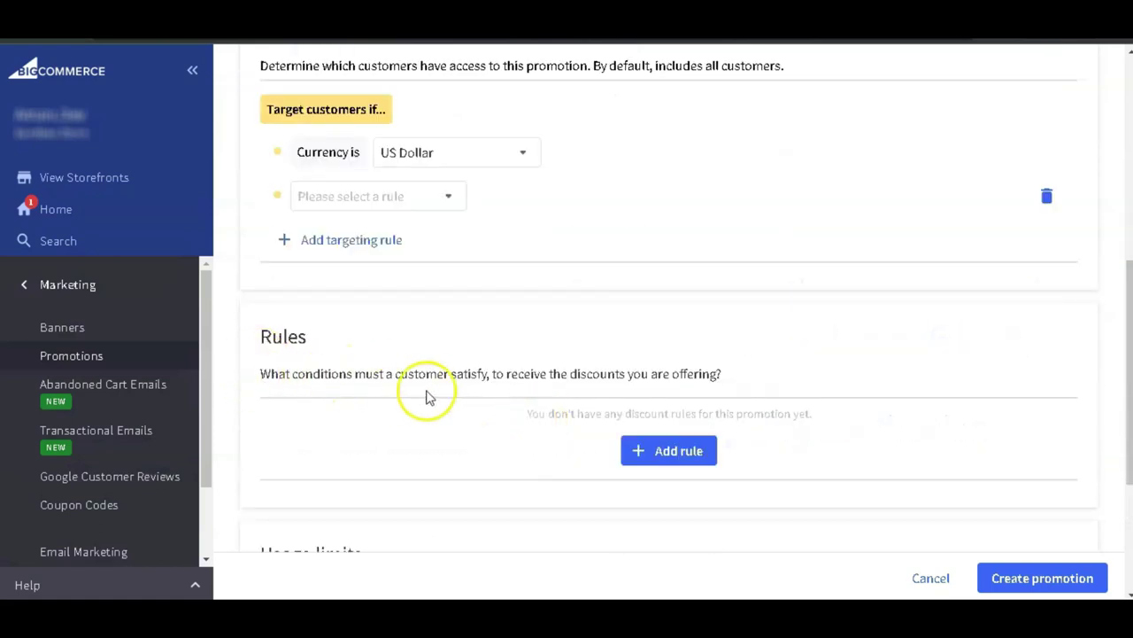
{"action": "scroll", "coordinate": [747, 447], "scroll_direction": "down", "scroll_amount": 1}
{"action": "left_click", "coordinate": [666, 372]}
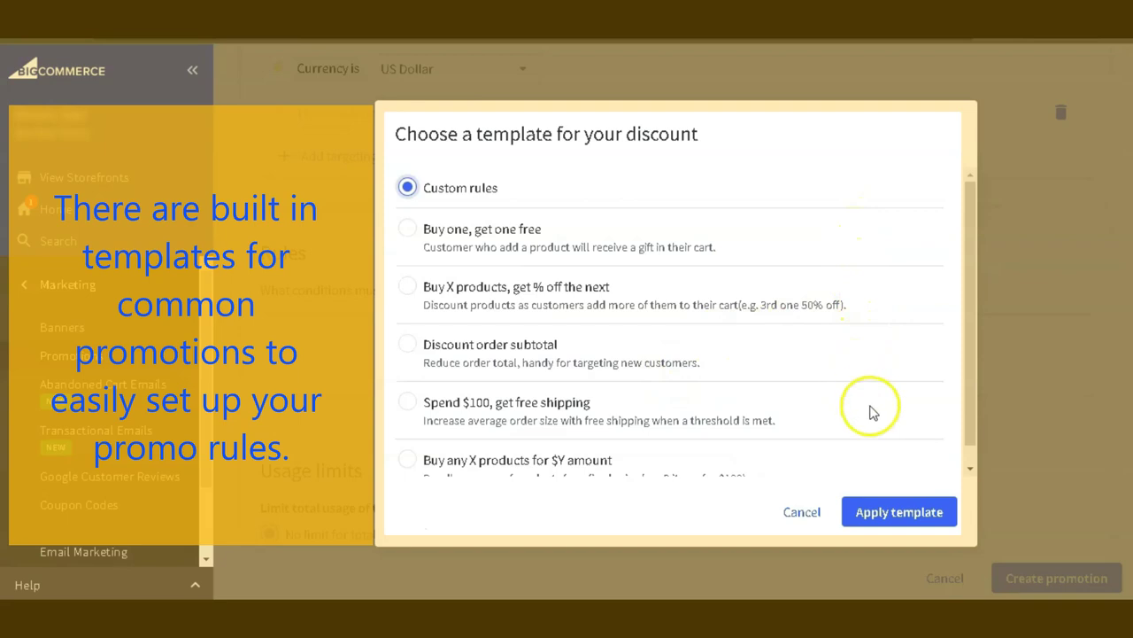
{"action": "scroll", "coordinate": [876, 405], "scroll_direction": "down", "scroll_amount": 1}
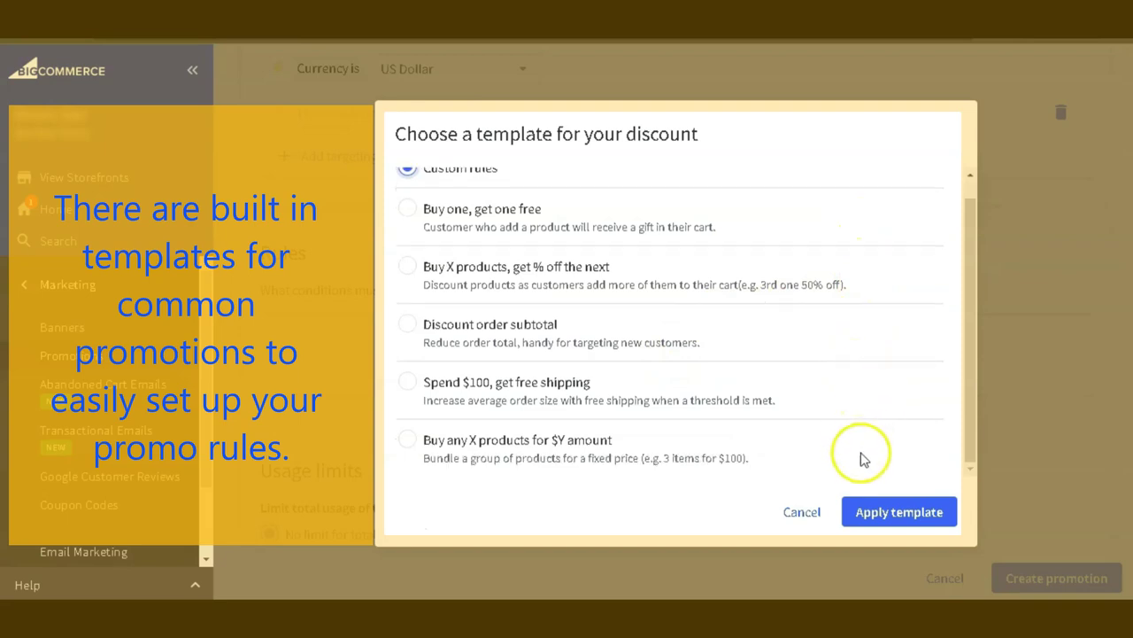
{"action": "scroll", "coordinate": [863, 454], "scroll_direction": "up", "scroll_amount": 1}
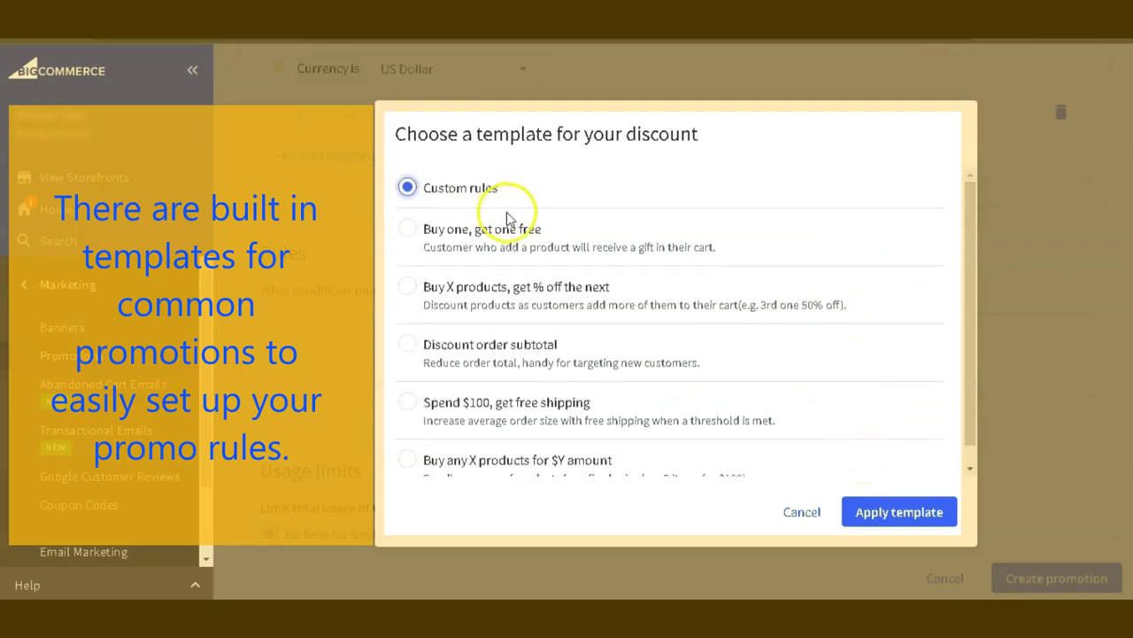
Step: Apply Custom rules and browse customer conditions and reward types, settling on no conditions
{"action": "left_click", "coordinate": [901, 512]}
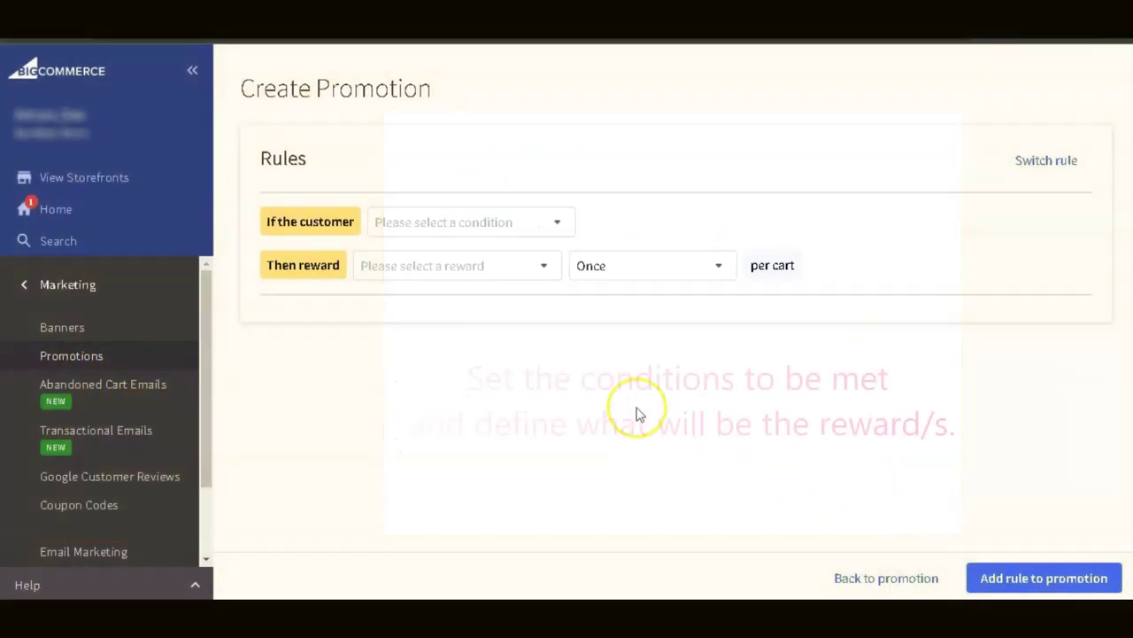
{"action": "left_click", "coordinate": [549, 223]}
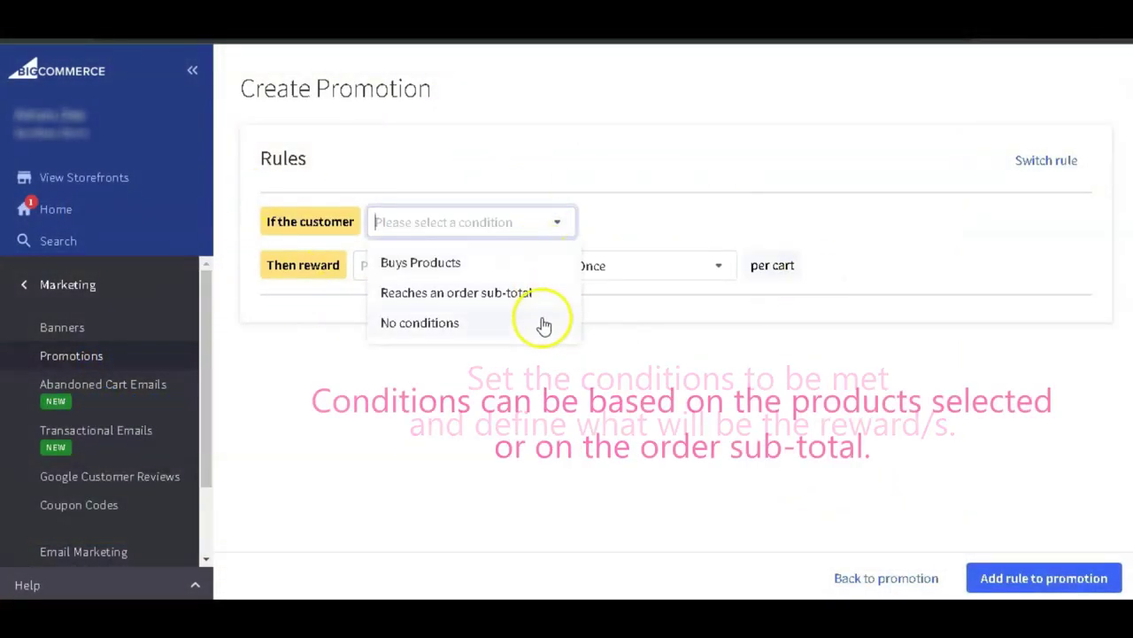
{"action": "left_click", "coordinate": [541, 263]}
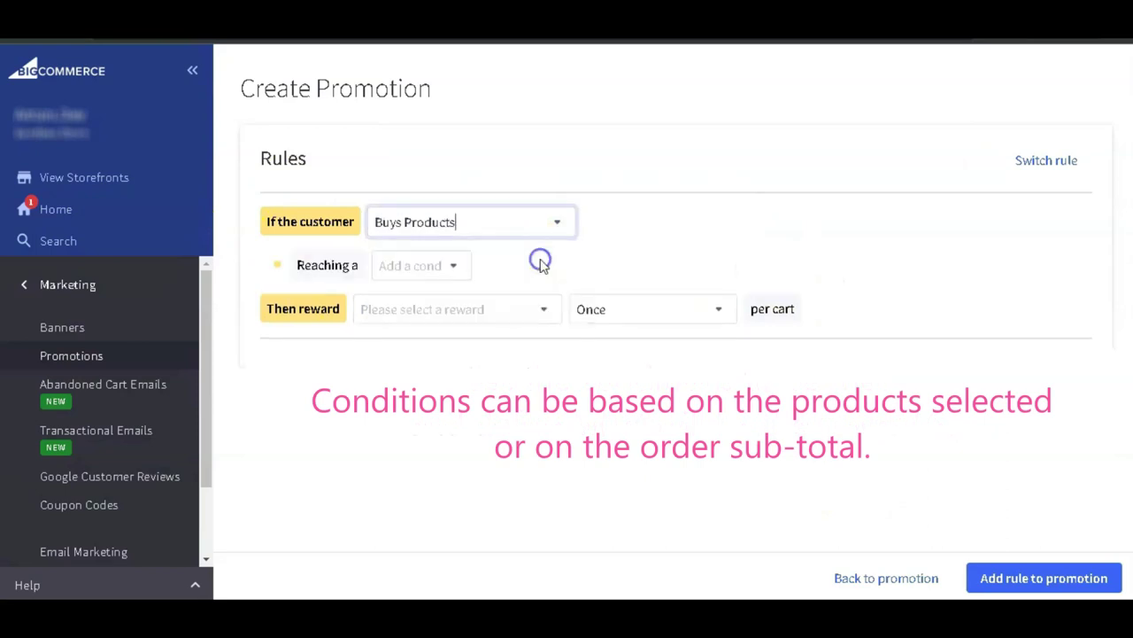
{"action": "left_click", "coordinate": [450, 270]}
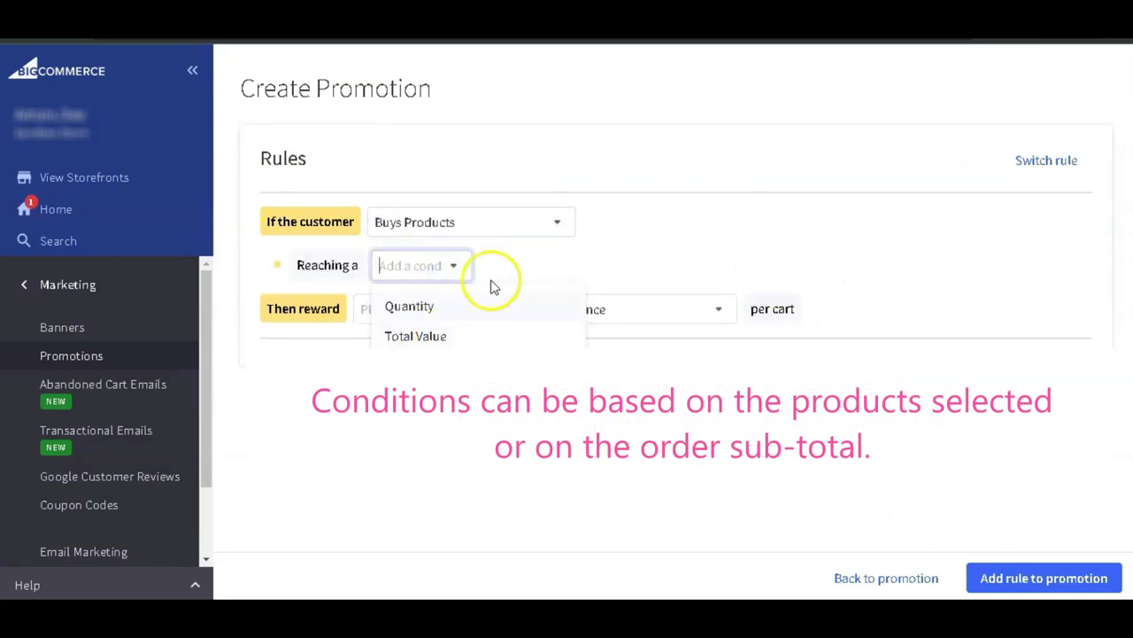
{"action": "left_click", "coordinate": [514, 225]}
{"action": "left_click", "coordinate": [550, 290]}
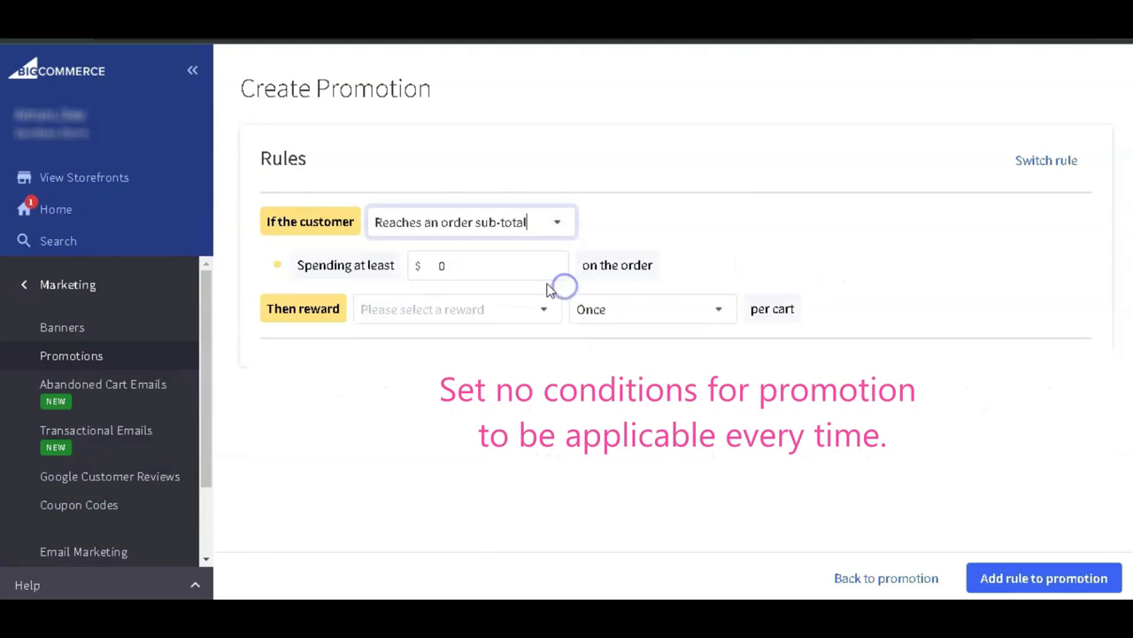
{"action": "left_click", "coordinate": [544, 232]}
{"action": "left_click", "coordinate": [517, 319]}
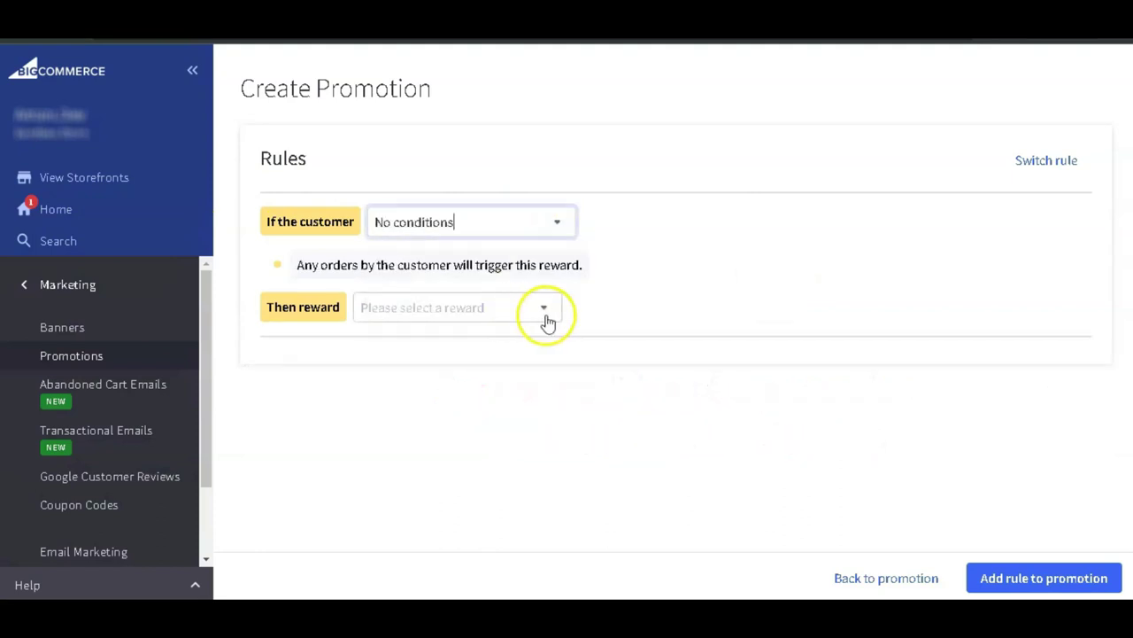
{"action": "left_click", "coordinate": [546, 312]}
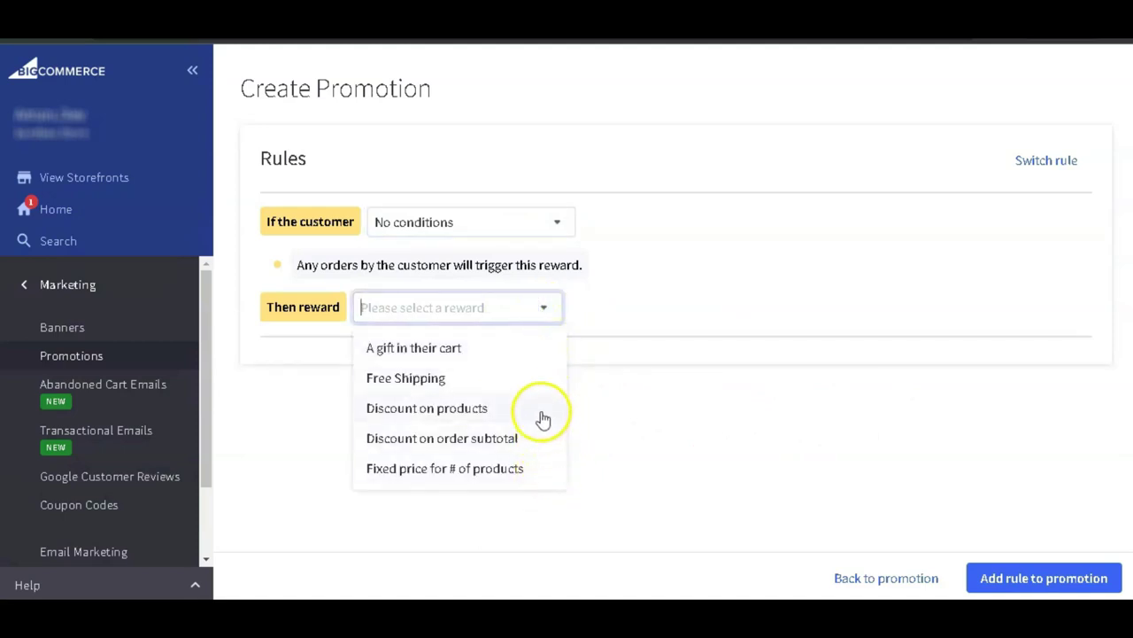
{"action": "left_click", "coordinate": [547, 308]}
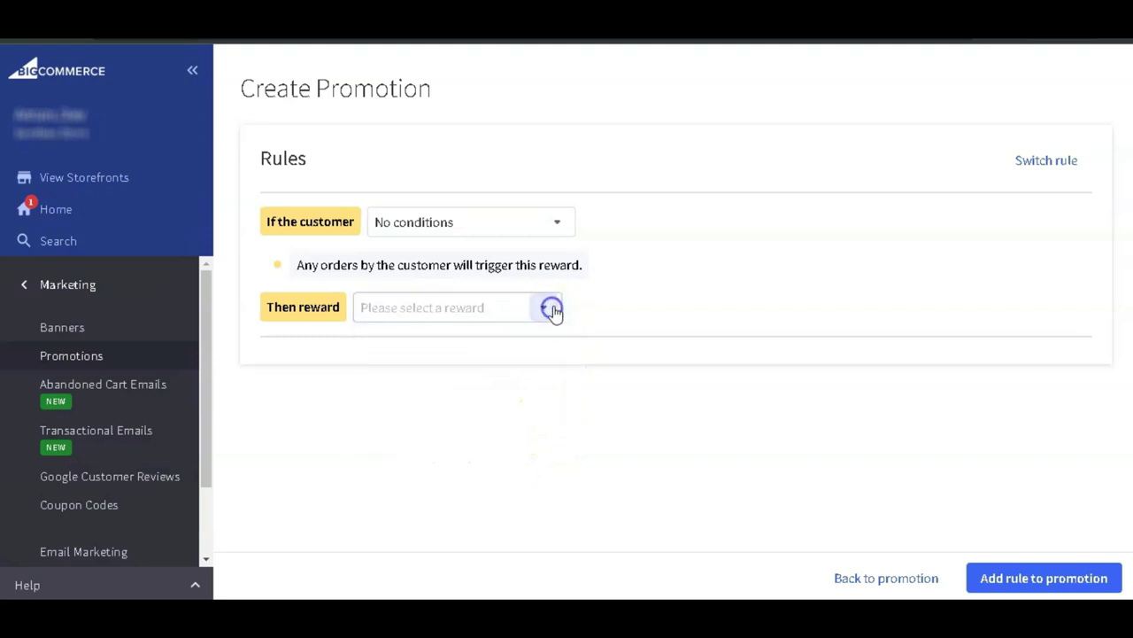
Step: Try the Buy one, get one free template, then return to a blank custom rule
{"action": "left_click", "coordinate": [1045, 161]}
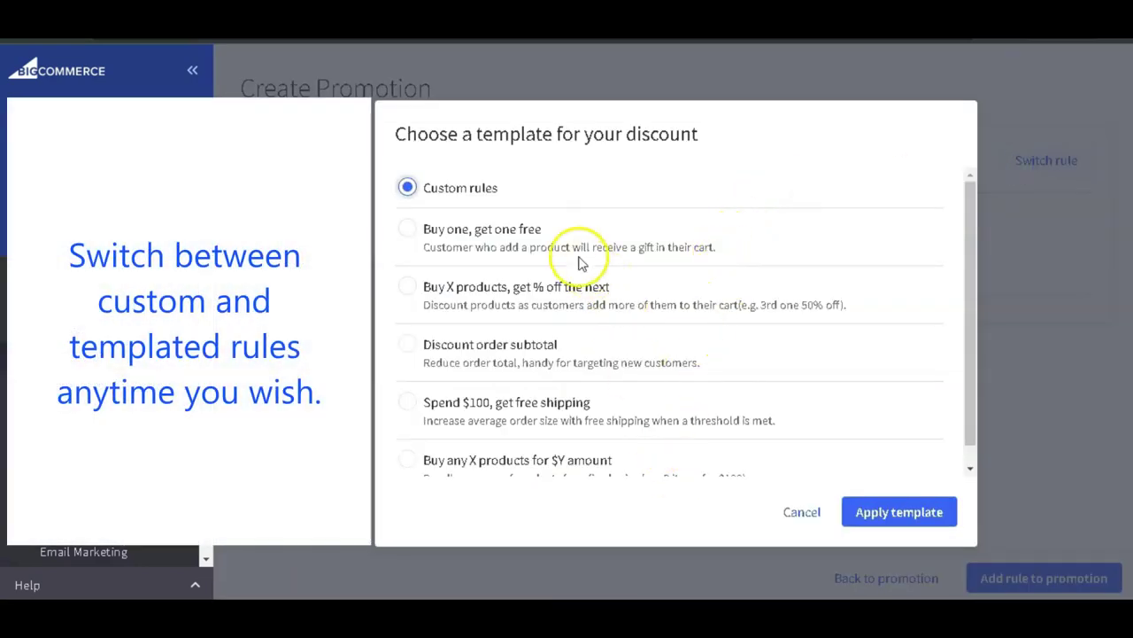
{"action": "left_click", "coordinate": [412, 235]}
{"action": "left_click", "coordinate": [873, 512]}
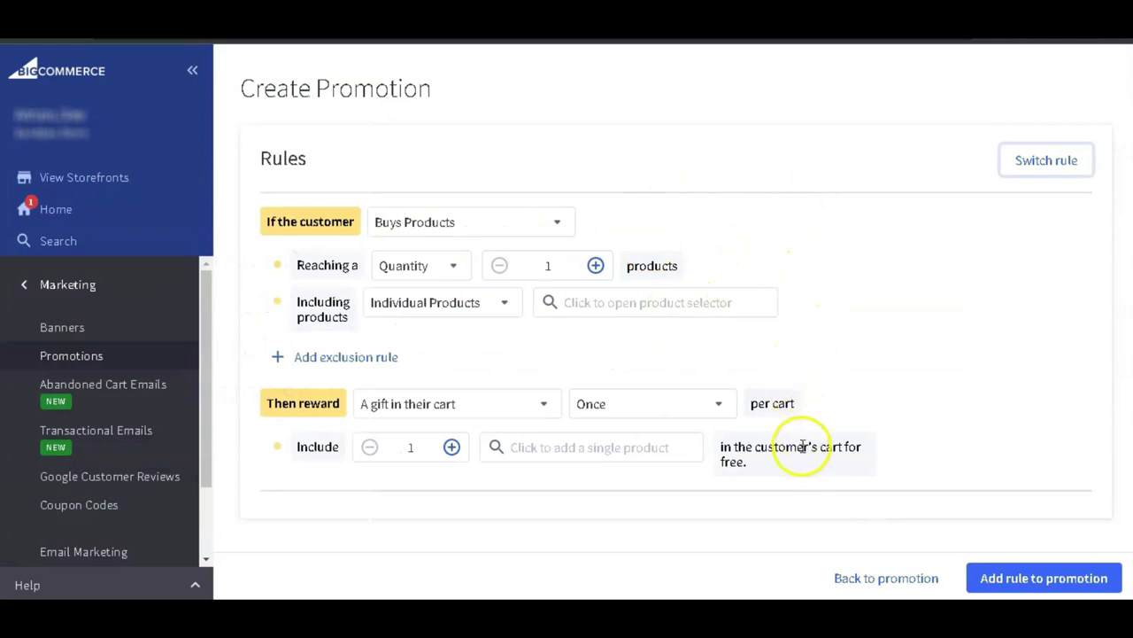
{"action": "left_click", "coordinate": [1014, 168]}
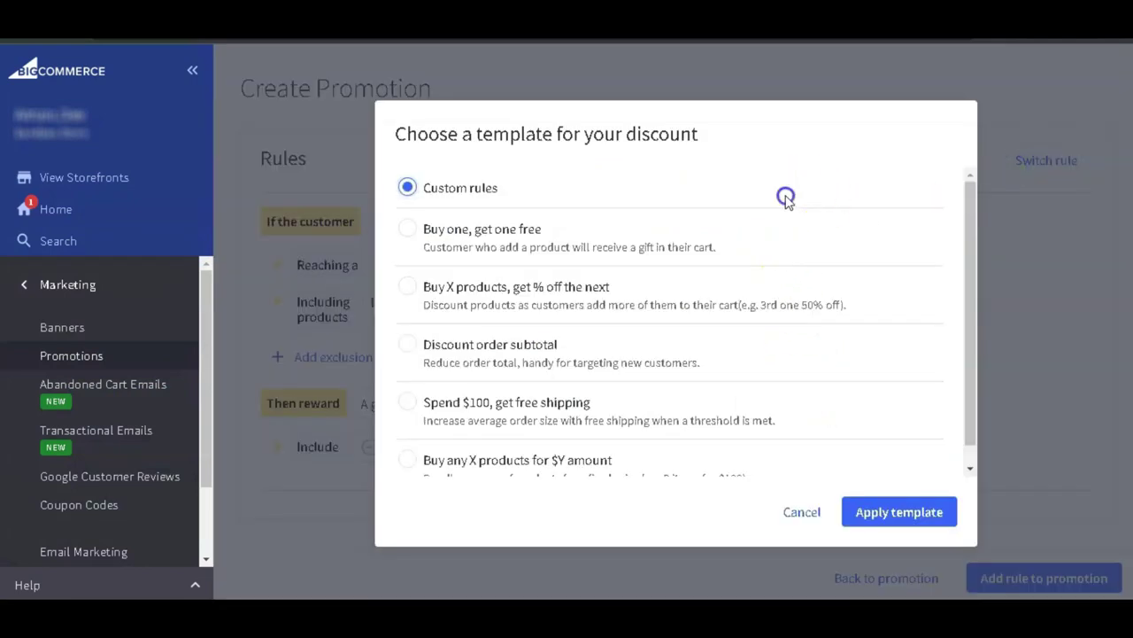
{"action": "left_click", "coordinate": [875, 511]}
Step: Set the rule to no conditions with a fixed $10 discount on the order subtotal
{"action": "left_click", "coordinate": [496, 223]}
{"action": "left_click", "coordinate": [509, 321]}
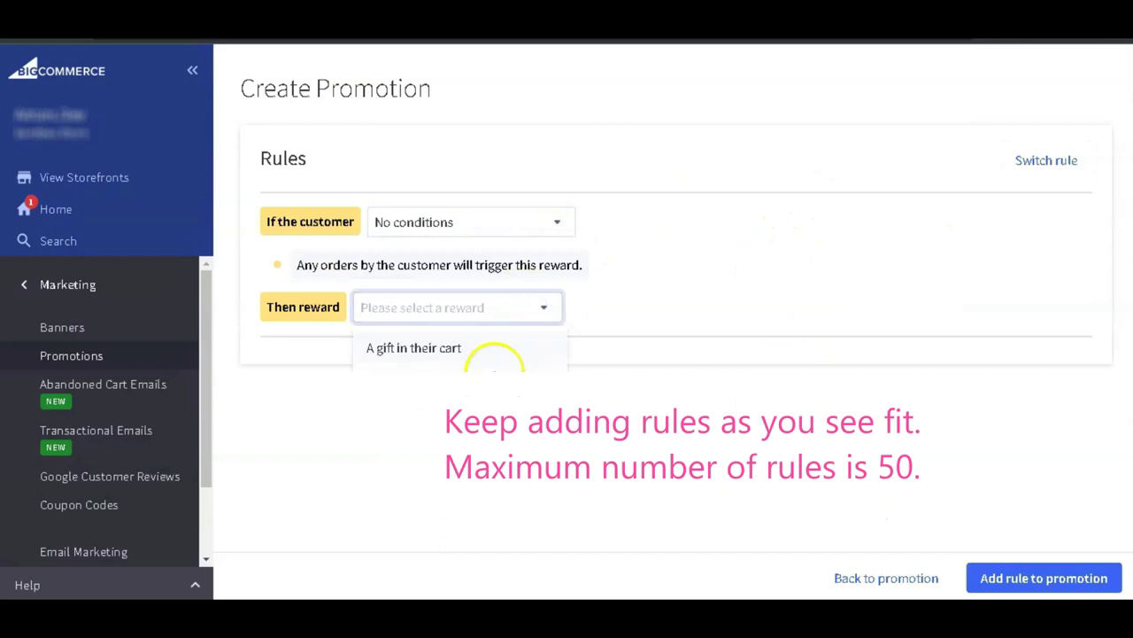
{"action": "left_click", "coordinate": [425, 376]}
{"action": "left_click", "coordinate": [457, 351]}
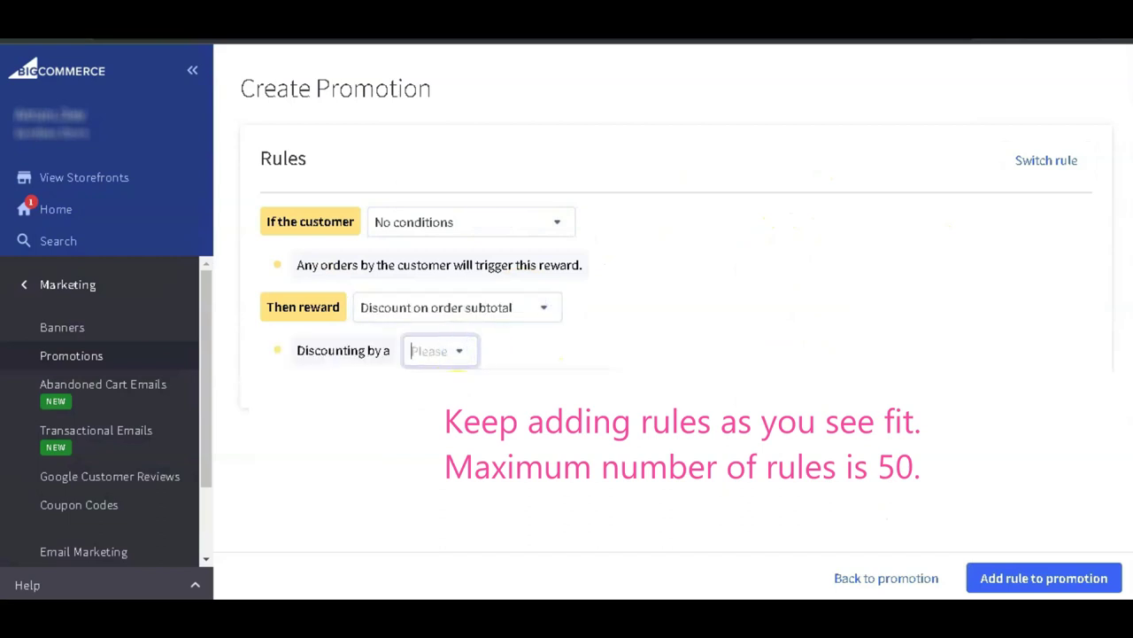
{"action": "left_click", "coordinate": [680, 348]}
Step: Save the rule, cap total usage at 50, block combining with other promotions, then cancel
{"action": "left_click", "coordinate": [1050, 580]}
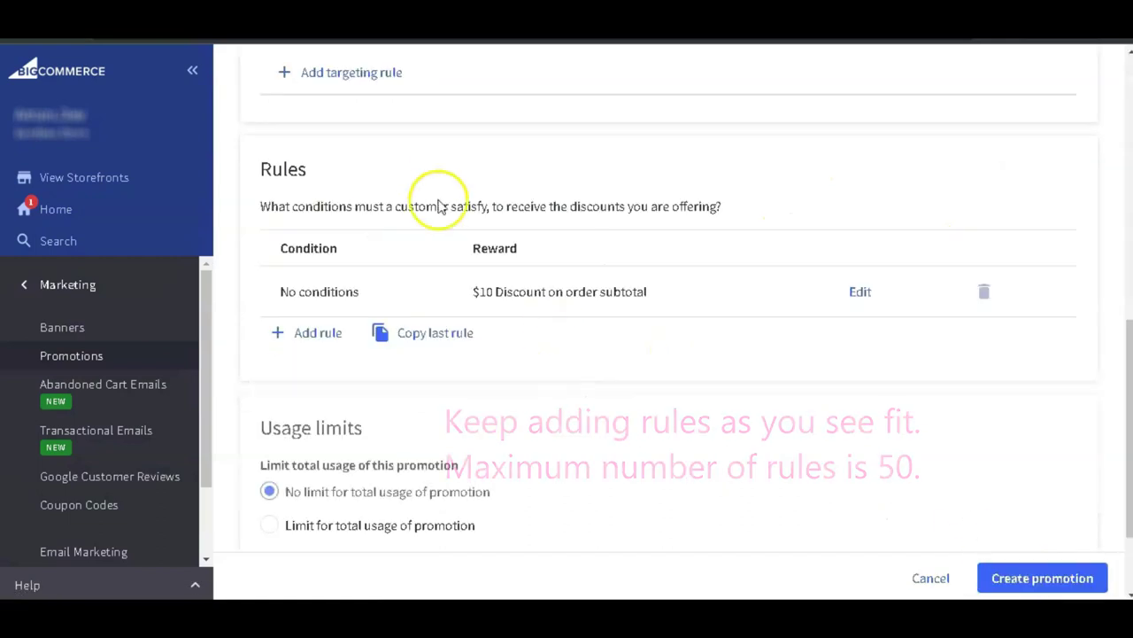
{"action": "scroll", "coordinate": [316, 345], "scroll_direction": "down", "scroll_amount": 2}
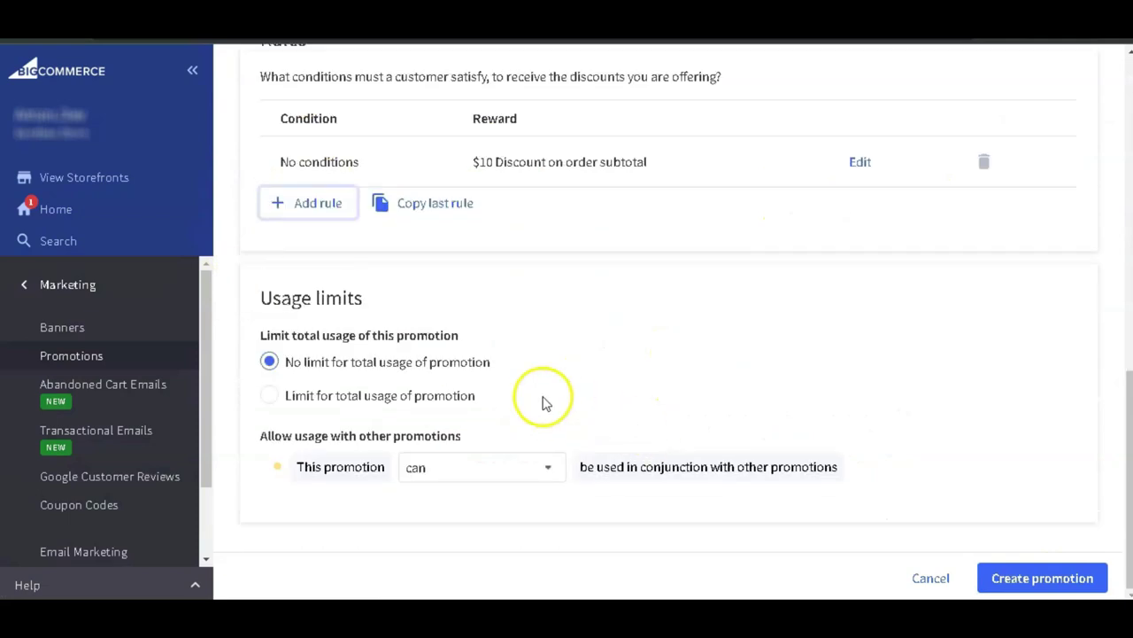
{"action": "left_click", "coordinate": [460, 398]}
{"action": "left_click_drag", "start_coordinate": [359, 421], "coordinate": [291, 418]}
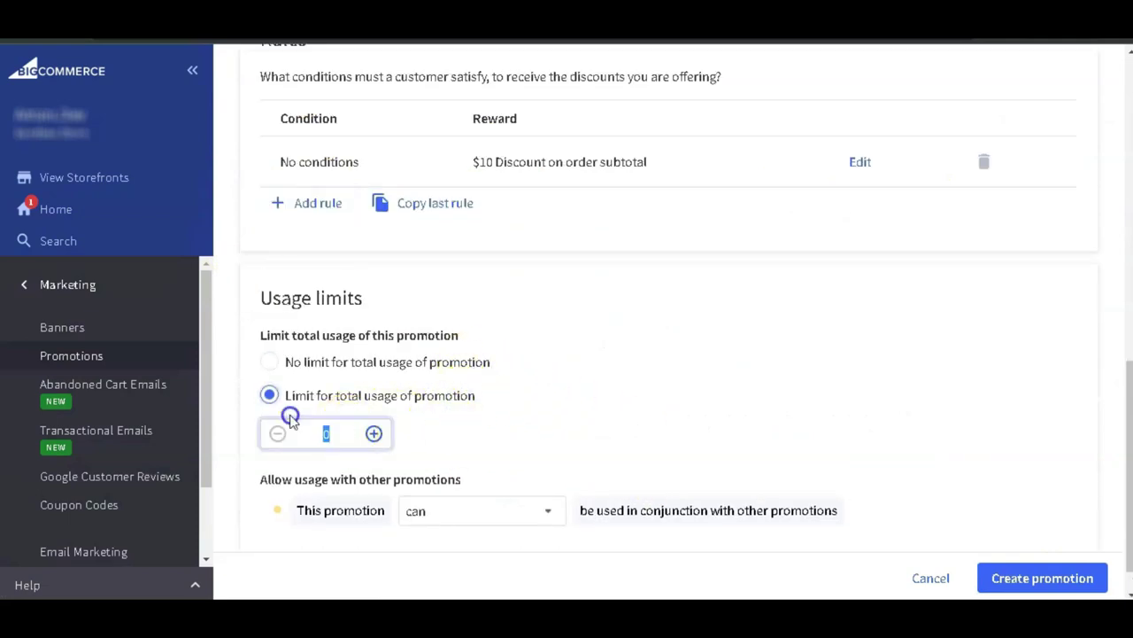
{"action": "left_click", "coordinate": [531, 510]}
{"action": "left_click", "coordinate": [547, 478]}
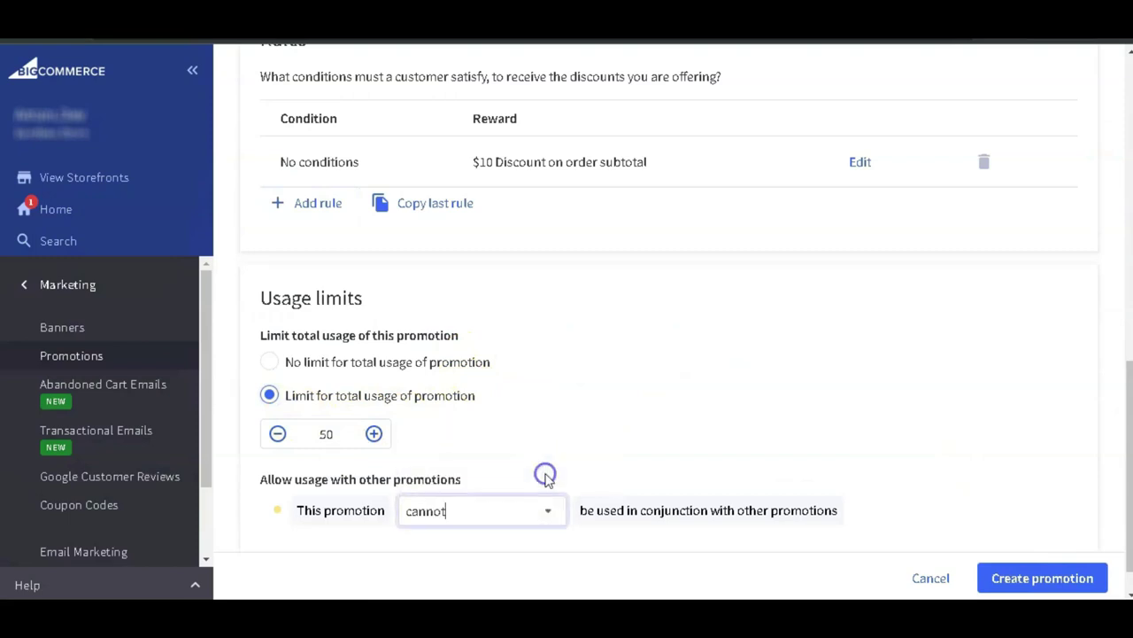
{"action": "left_click", "coordinate": [926, 577]}
Step: Start a legacy-editor promotion and cycle through promotion types, ending on Customer discount
{"action": "left_click", "coordinate": [1059, 208]}
{"action": "left_click", "coordinate": [1022, 282]}
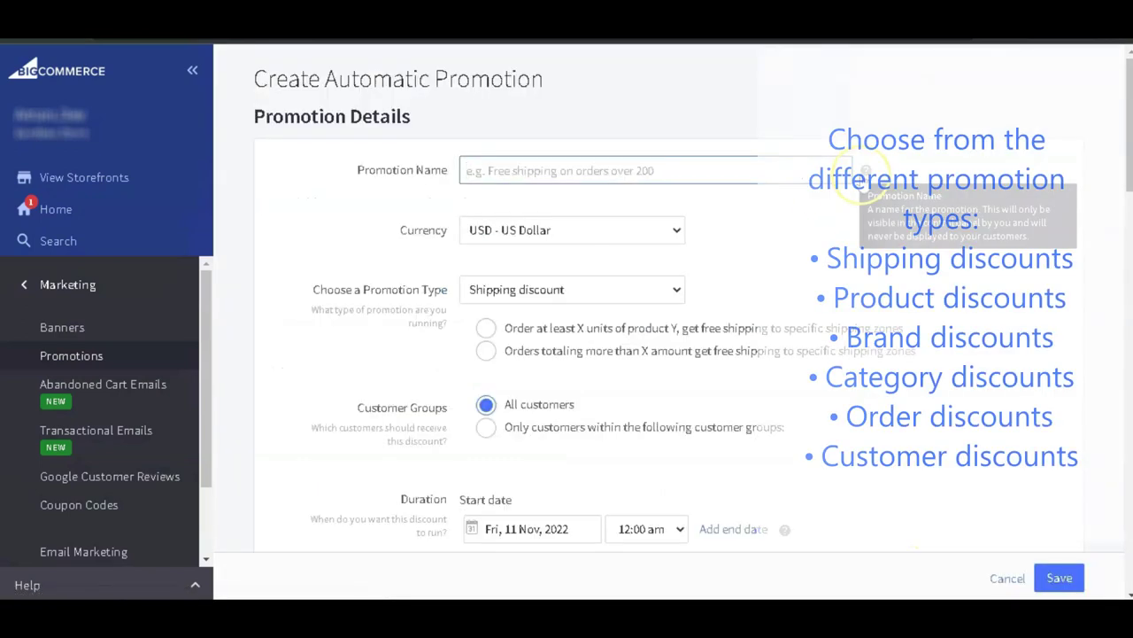
{"action": "left_click", "coordinate": [677, 290]}
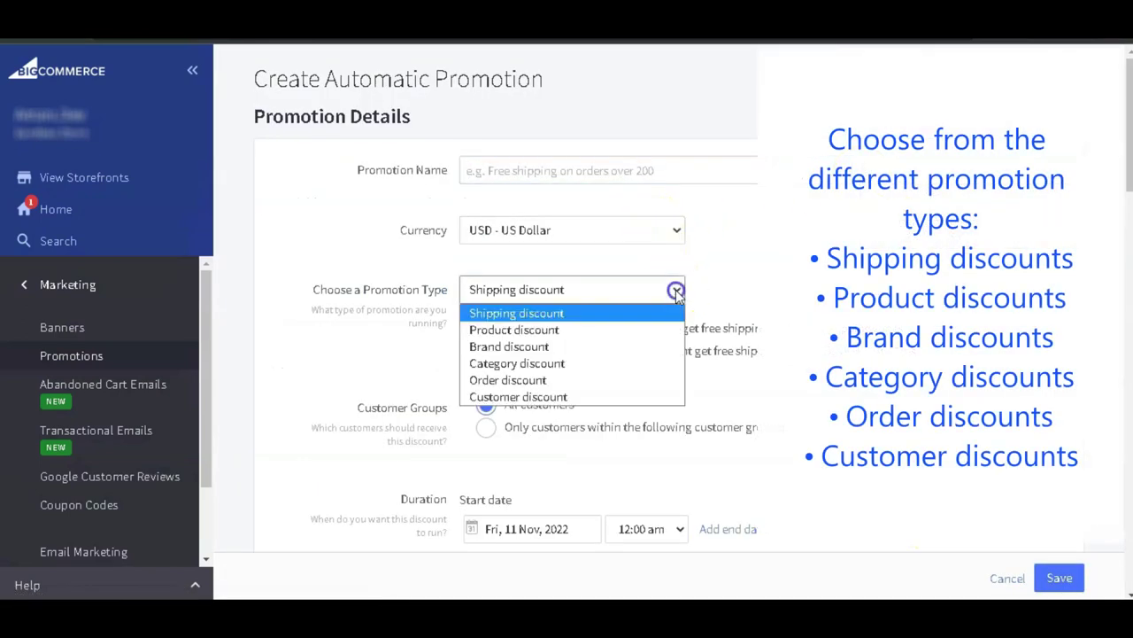
{"action": "left_click", "coordinate": [673, 329]}
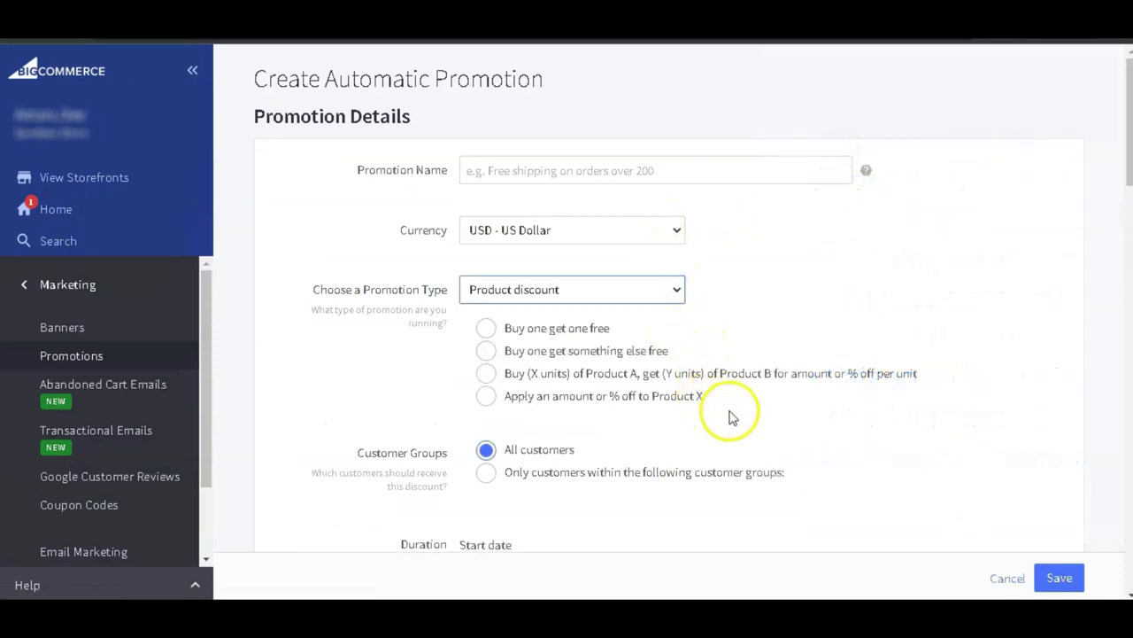
{"action": "left_click", "coordinate": [676, 292]}
{"action": "left_click", "coordinate": [673, 344]}
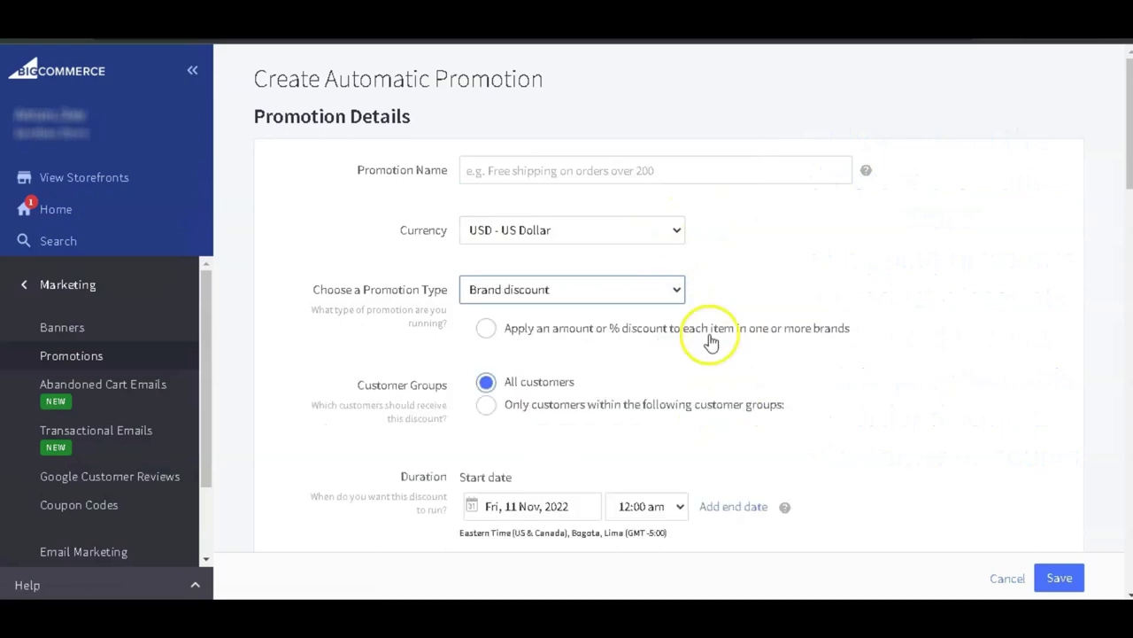
{"action": "left_click", "coordinate": [651, 293]}
{"action": "left_click", "coordinate": [670, 362]}
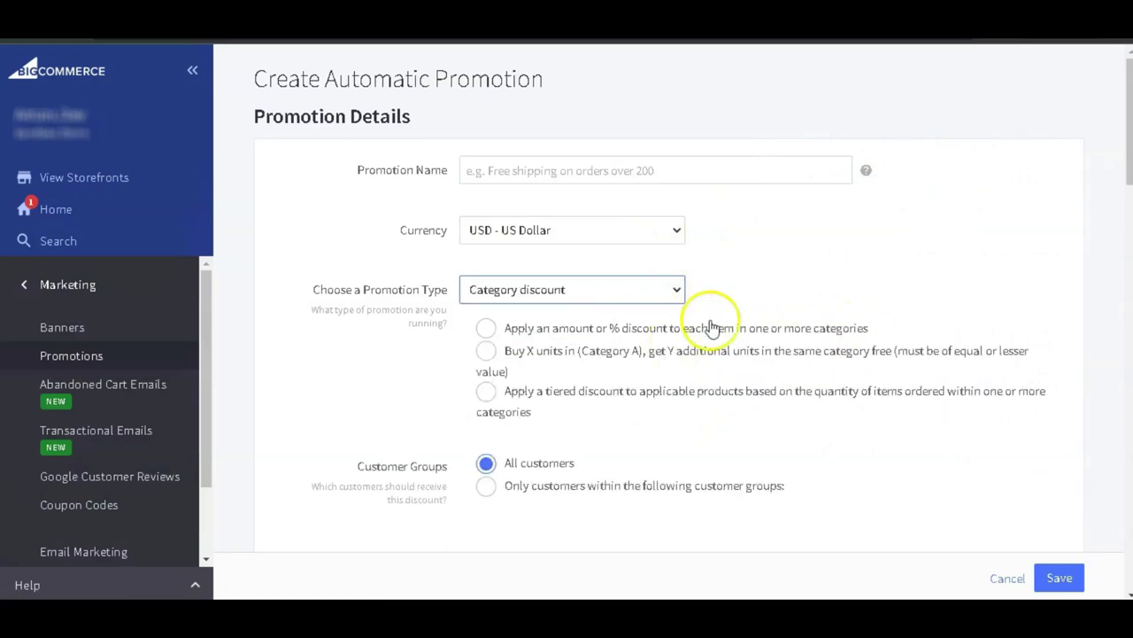
{"action": "left_click", "coordinate": [673, 292]}
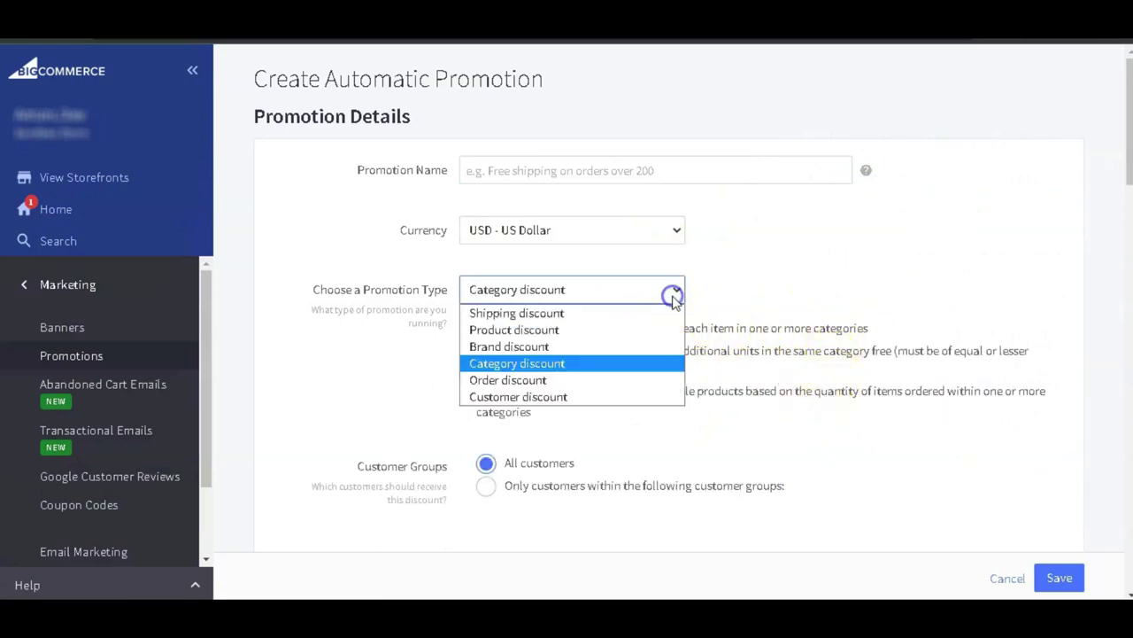
{"action": "left_click", "coordinate": [662, 380]}
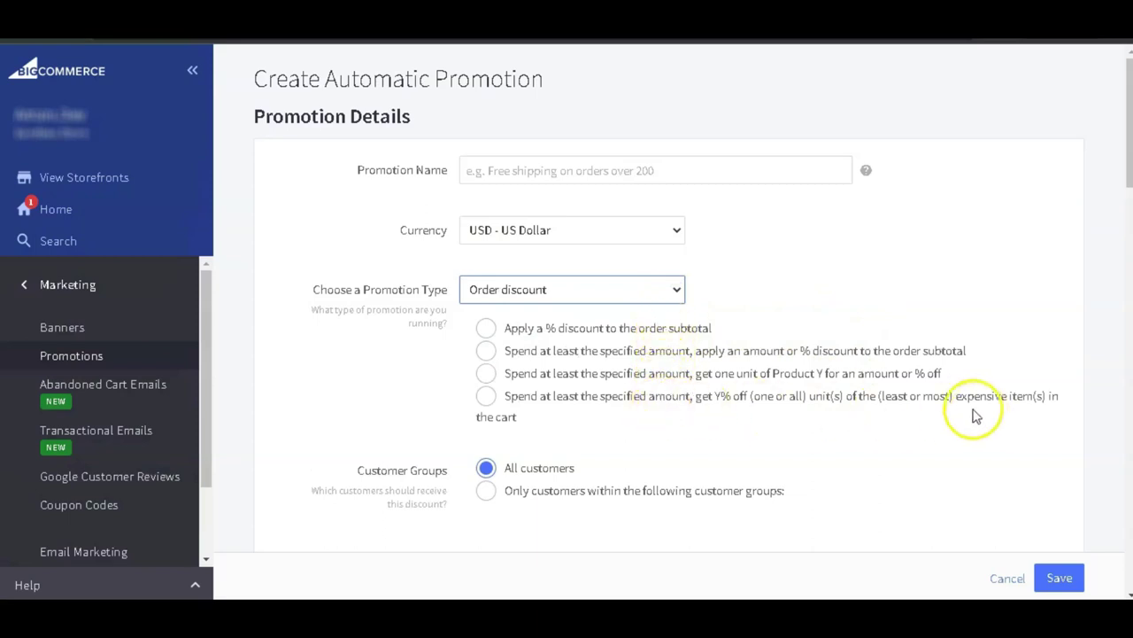
{"action": "left_click", "coordinate": [676, 291]}
{"action": "left_click", "coordinate": [665, 403]}
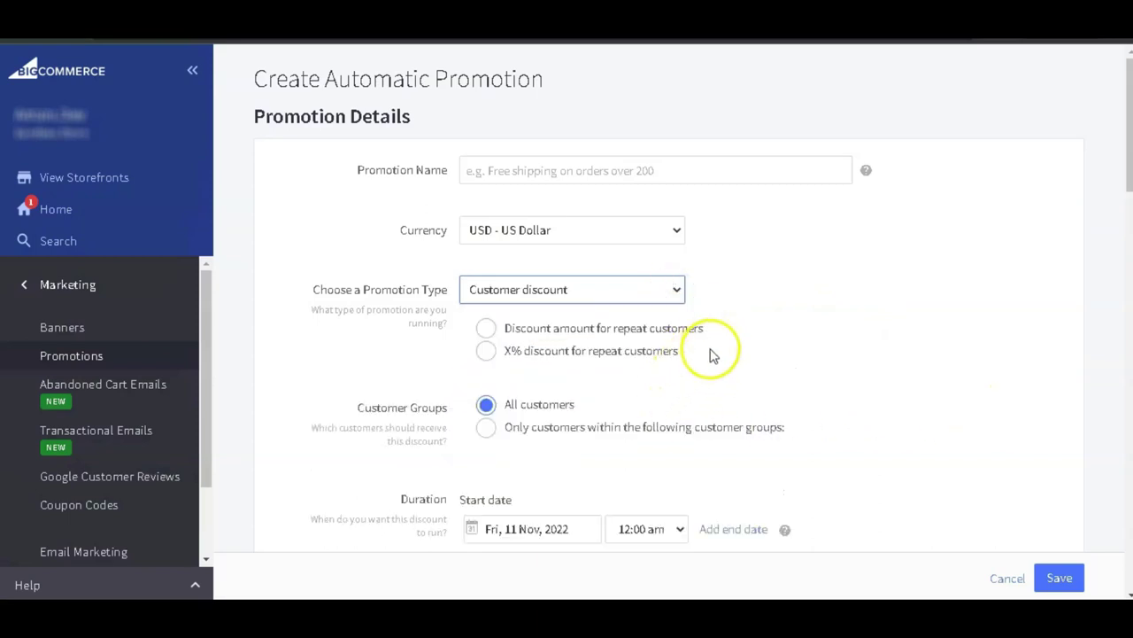
Step: Give all repeat customers $20 off after one order, ending 12 Nov 2022
{"action": "left_click", "coordinate": [549, 330]}
{"action": "type", "text": "20"}
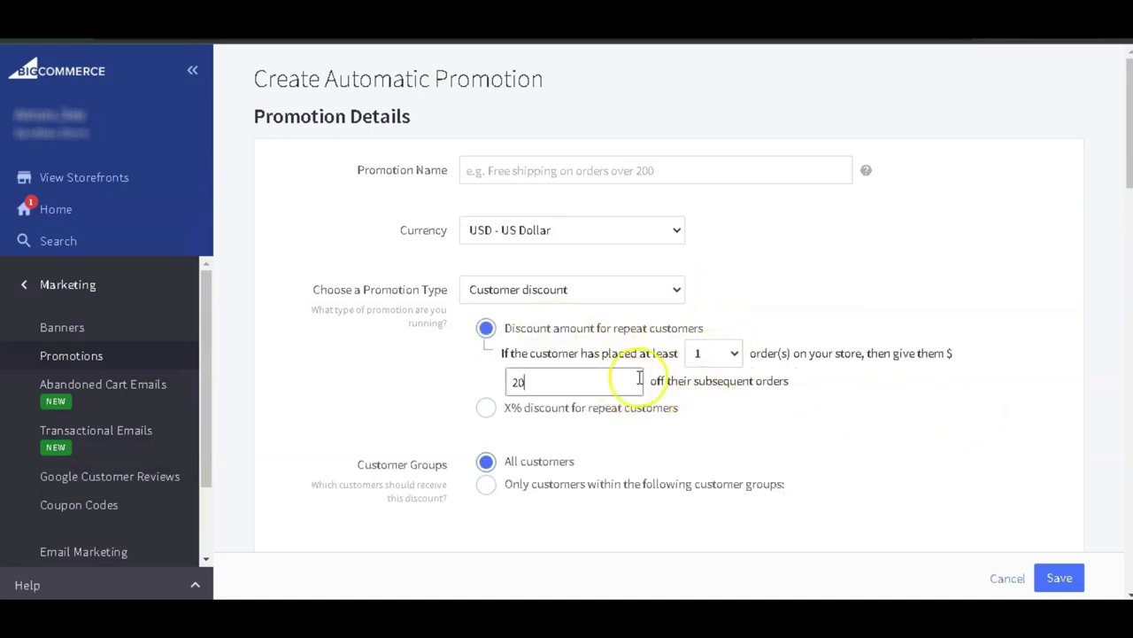
{"action": "scroll", "coordinate": [726, 421], "scroll_direction": "down", "scroll_amount": 1}
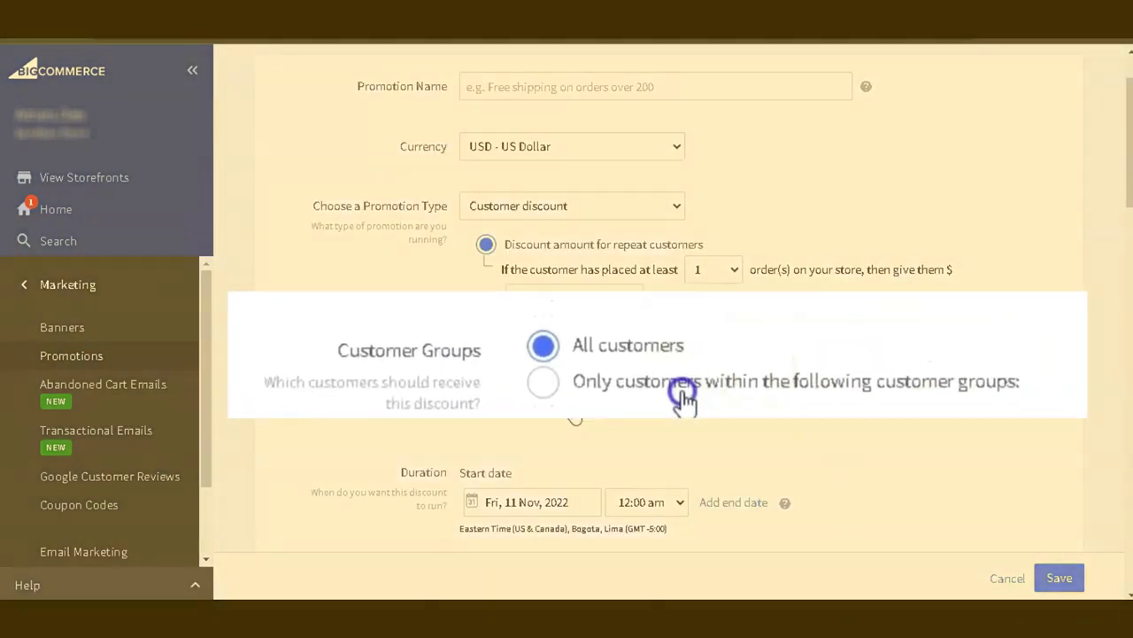
{"action": "left_click", "coordinate": [686, 395]}
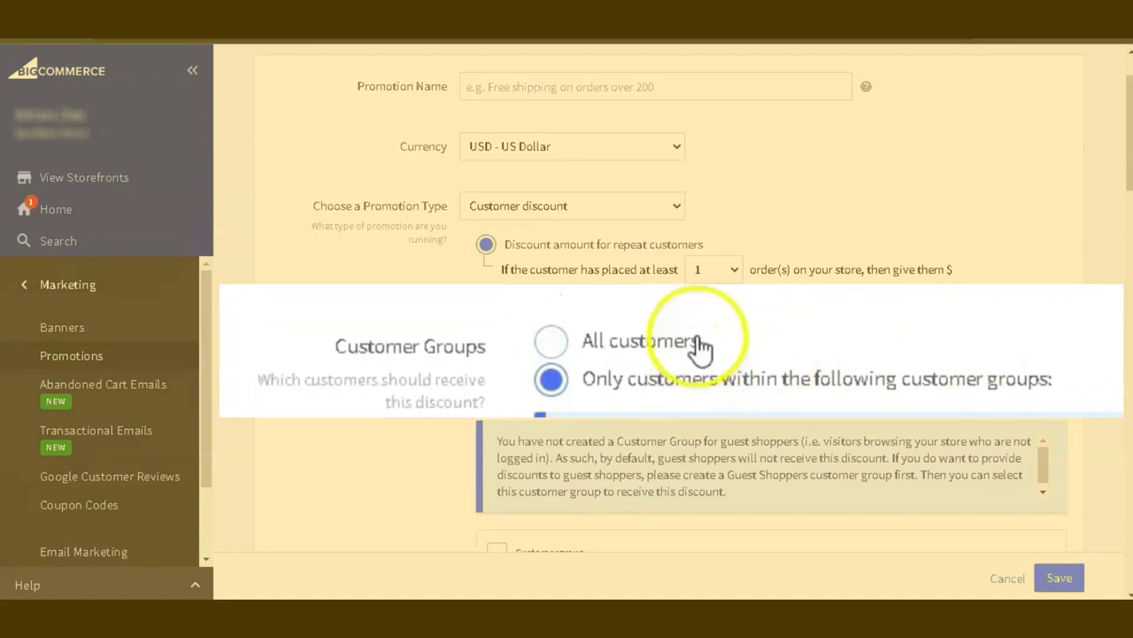
{"action": "left_click", "coordinate": [700, 348]}
{"action": "scroll", "coordinate": [863, 456], "scroll_direction": "down", "scroll_amount": 3}
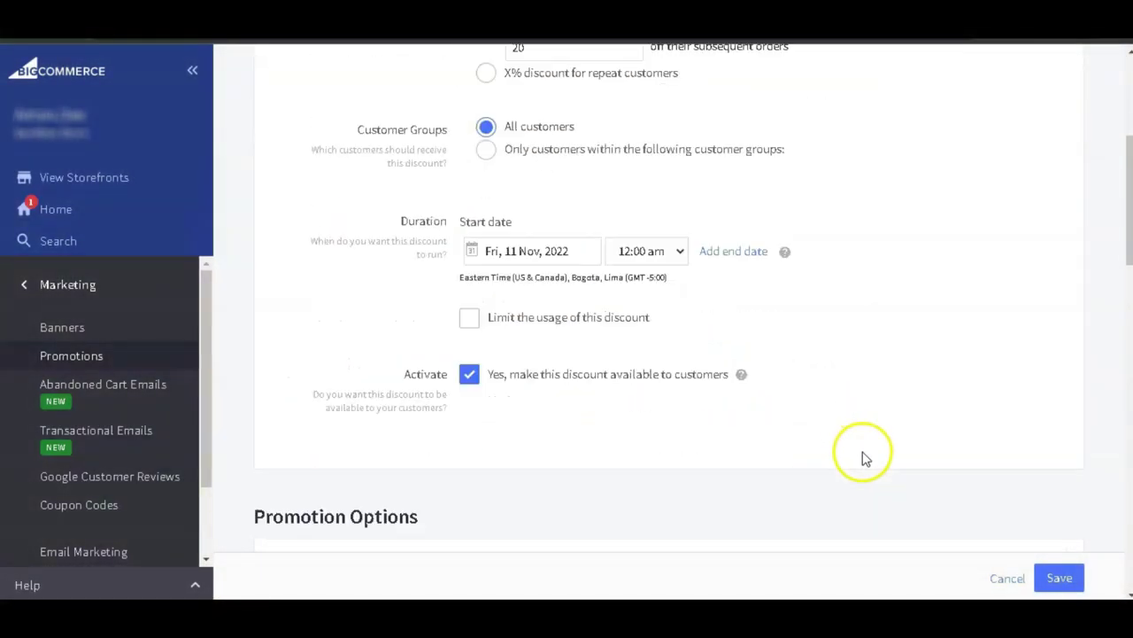
{"action": "left_click", "coordinate": [728, 255]}
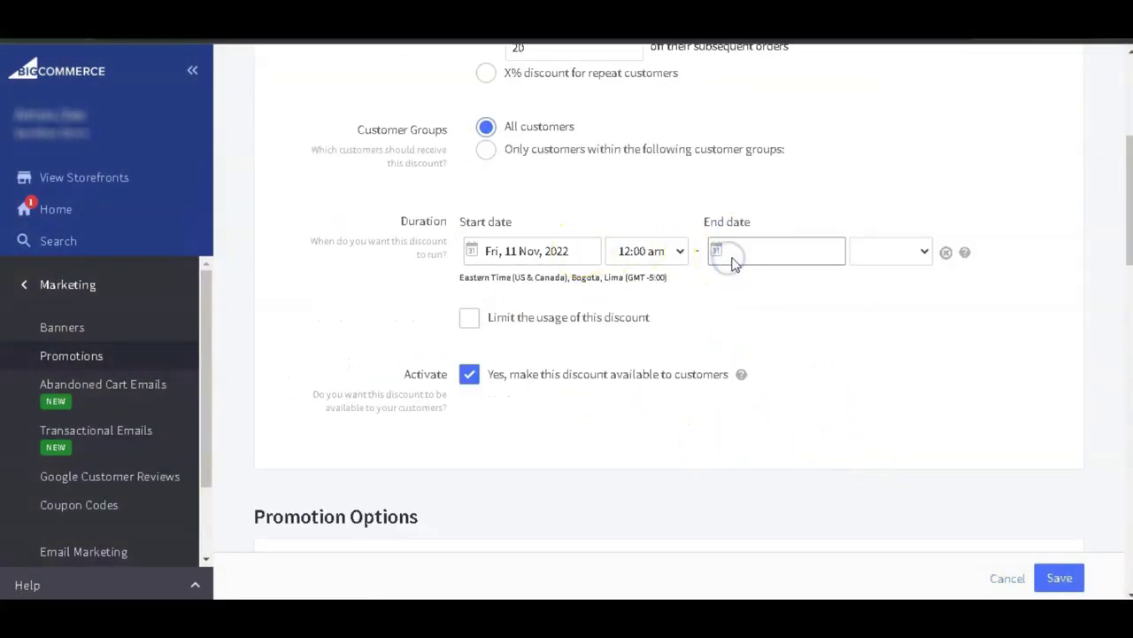
{"action": "left_click", "coordinate": [835, 257]}
{"action": "left_click", "coordinate": [927, 363]}
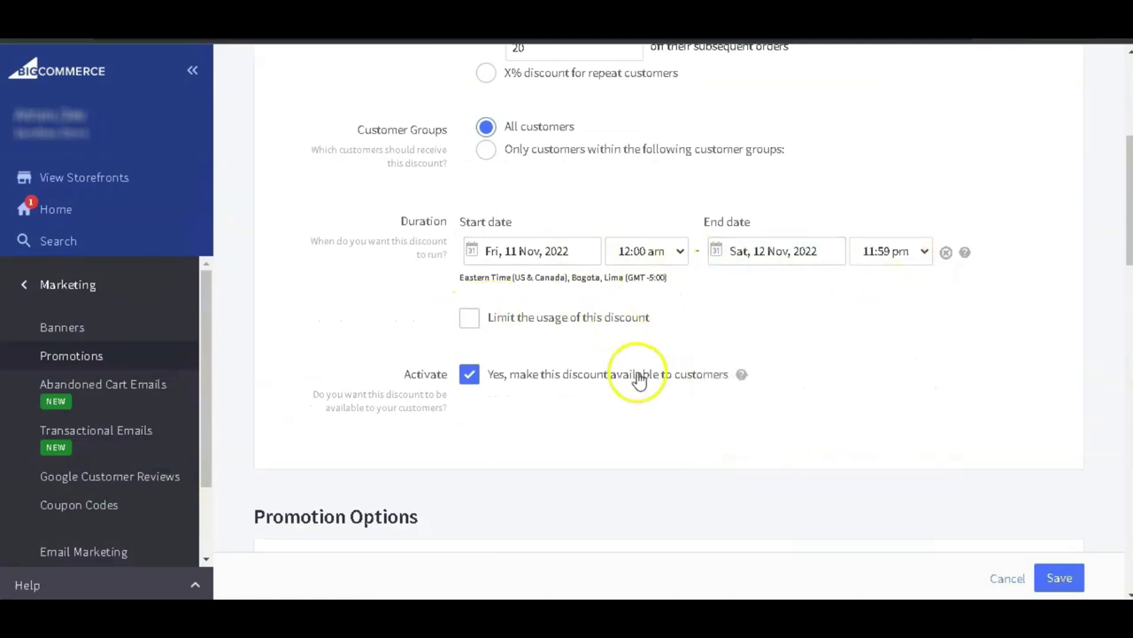
Step: Limit the discount to 50 uses and scroll through the remaining form and messages
{"action": "left_click", "coordinate": [551, 317]}
{"action": "mouse_move", "coordinate": [741, 411]}
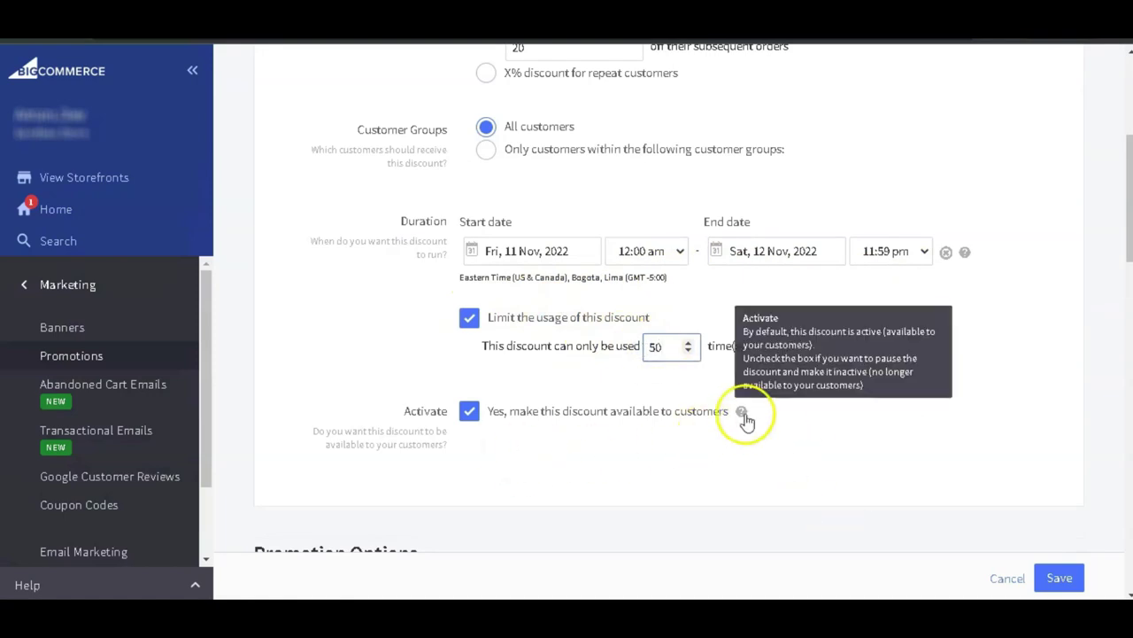
{"action": "scroll", "coordinate": [513, 435], "scroll_direction": "down", "scroll_amount": 2}
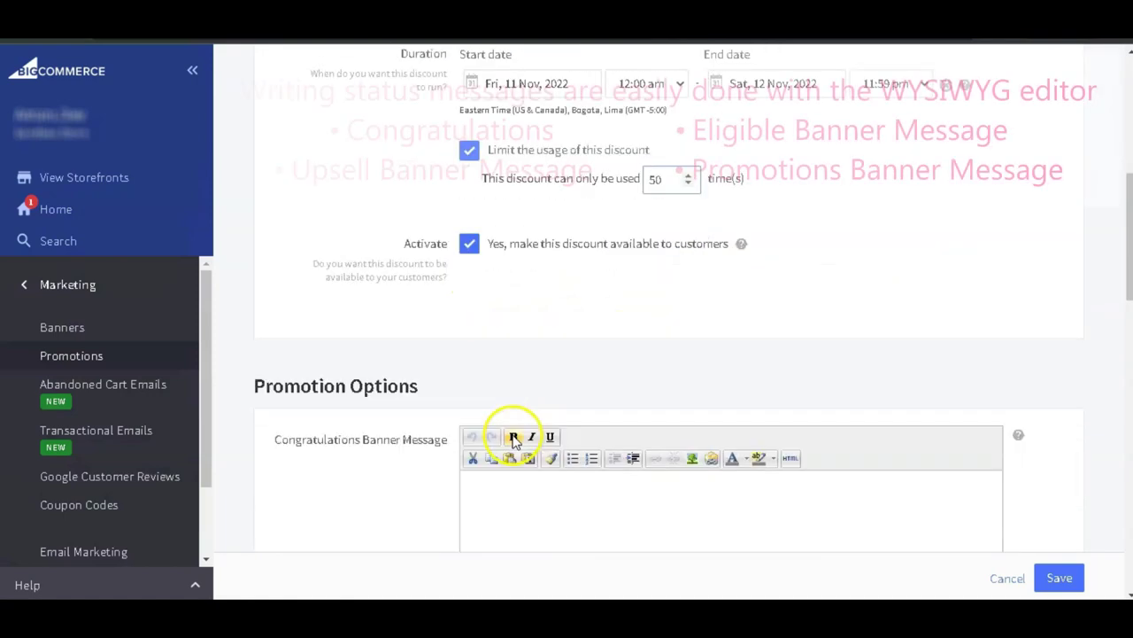
{"action": "scroll", "coordinate": [511, 442], "scroll_direction": "down", "scroll_amount": 2}
{"action": "scroll", "coordinate": [469, 520], "scroll_direction": "down", "scroll_amount": 1}
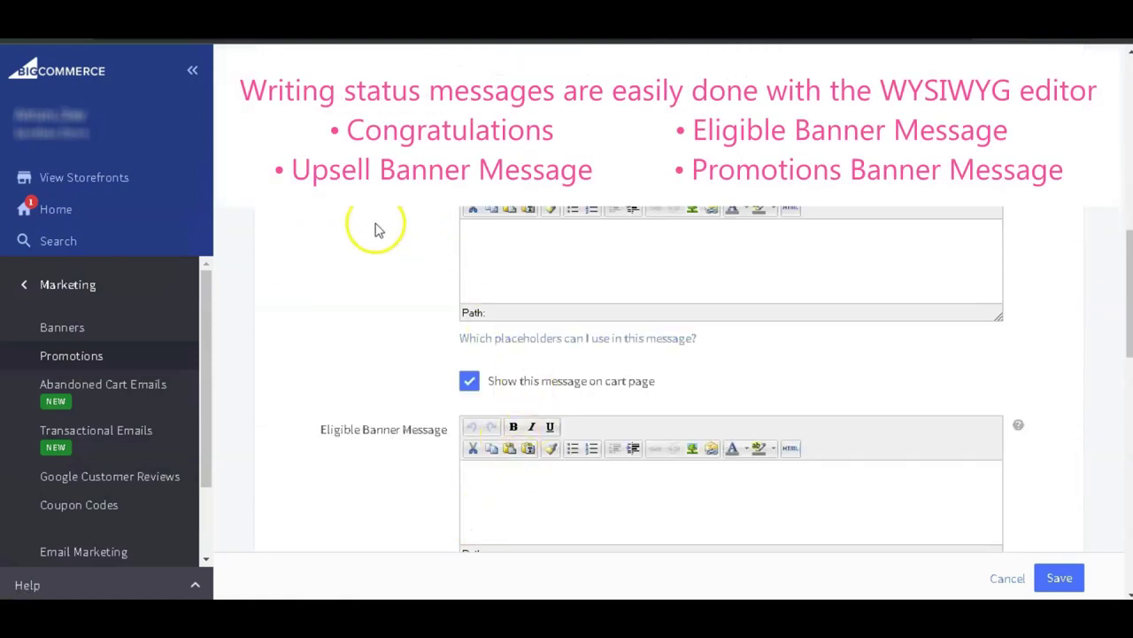
{"action": "scroll", "coordinate": [368, 451], "scroll_direction": "down", "scroll_amount": 3}
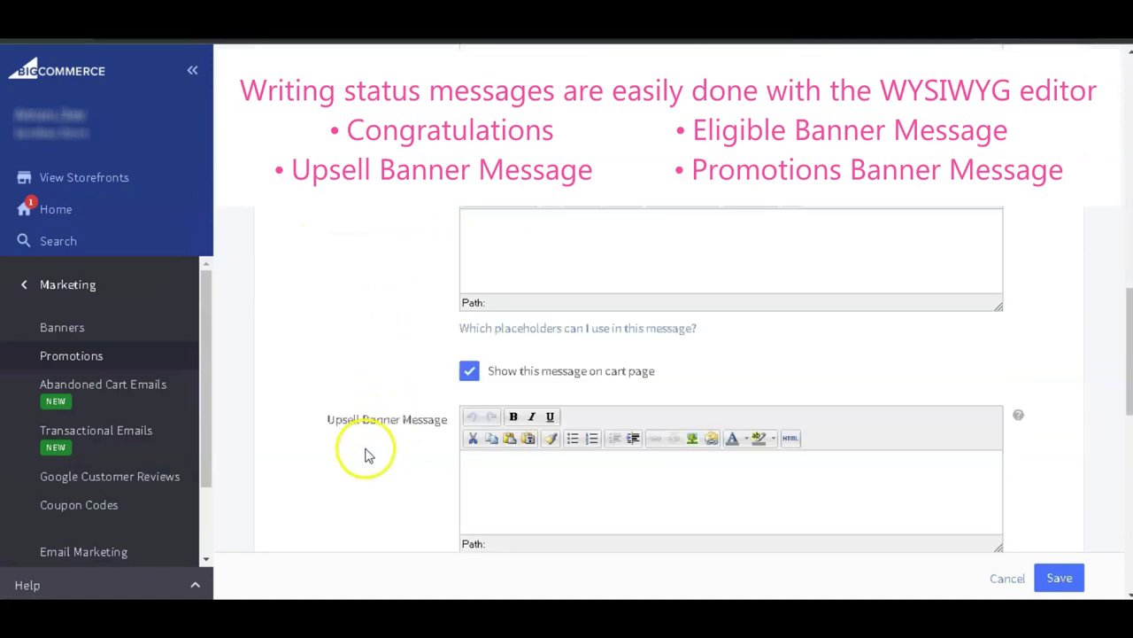
{"action": "scroll", "coordinate": [383, 376], "scroll_direction": "down", "scroll_amount": 1}
{"action": "scroll", "coordinate": [377, 394], "scroll_direction": "down", "scroll_amount": 3}
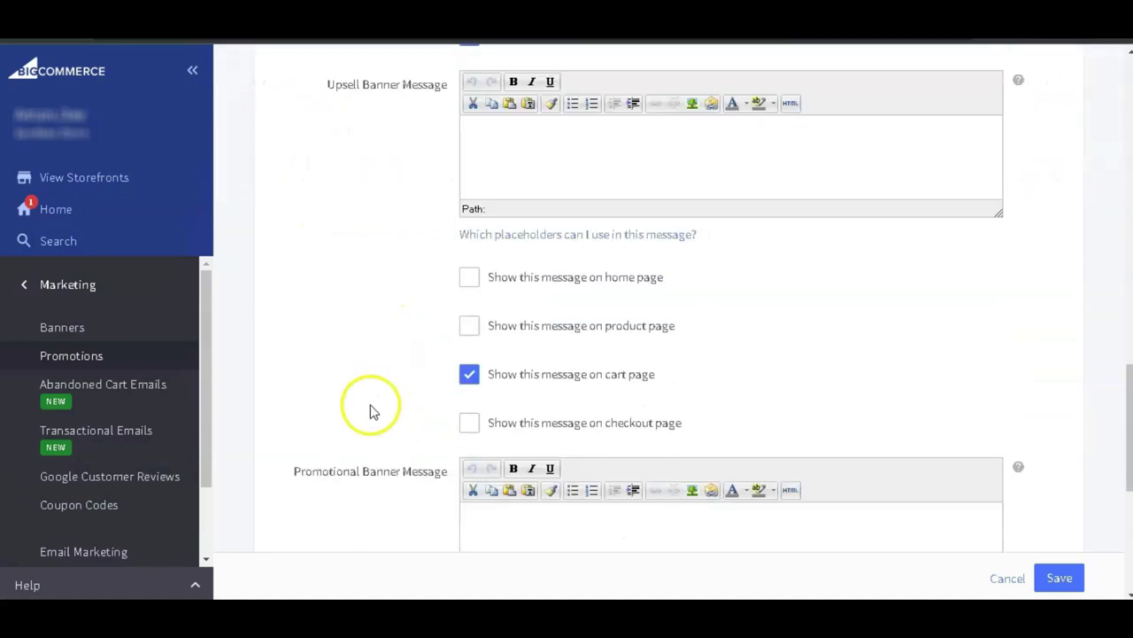
{"action": "scroll", "coordinate": [376, 396], "scroll_direction": "down", "scroll_amount": 2}
{"action": "scroll", "coordinate": [393, 317], "scroll_direction": "down", "scroll_amount": 1}
{"action": "scroll", "coordinate": [394, 323], "scroll_direction": "down", "scroll_amount": 2}
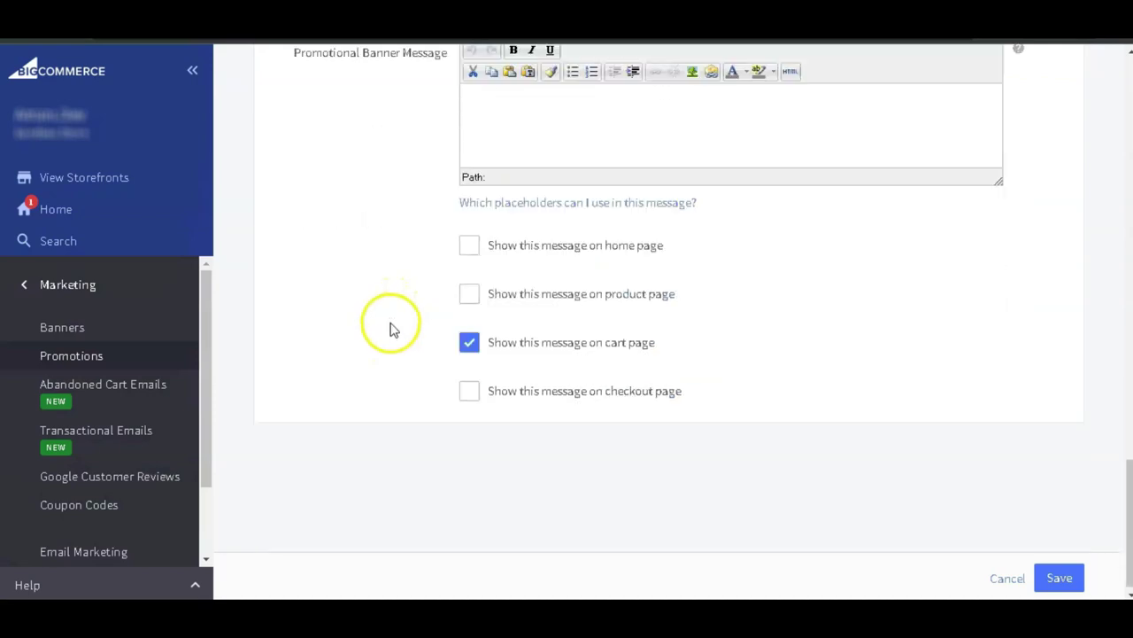
{"action": "scroll", "coordinate": [393, 329], "scroll_direction": "up", "scroll_amount": 1}
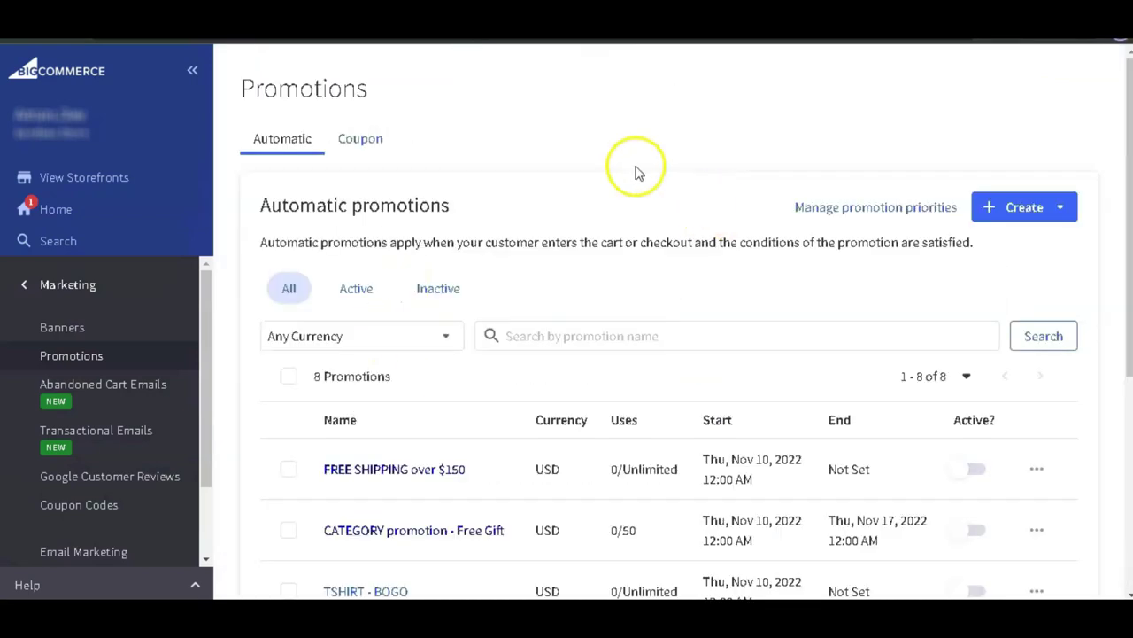
Step: Activate 'Buy A then Get B discounted' and review its 10% towel rule
{"action": "scroll", "coordinate": [286, 455], "scroll_direction": "down", "scroll_amount": 4}
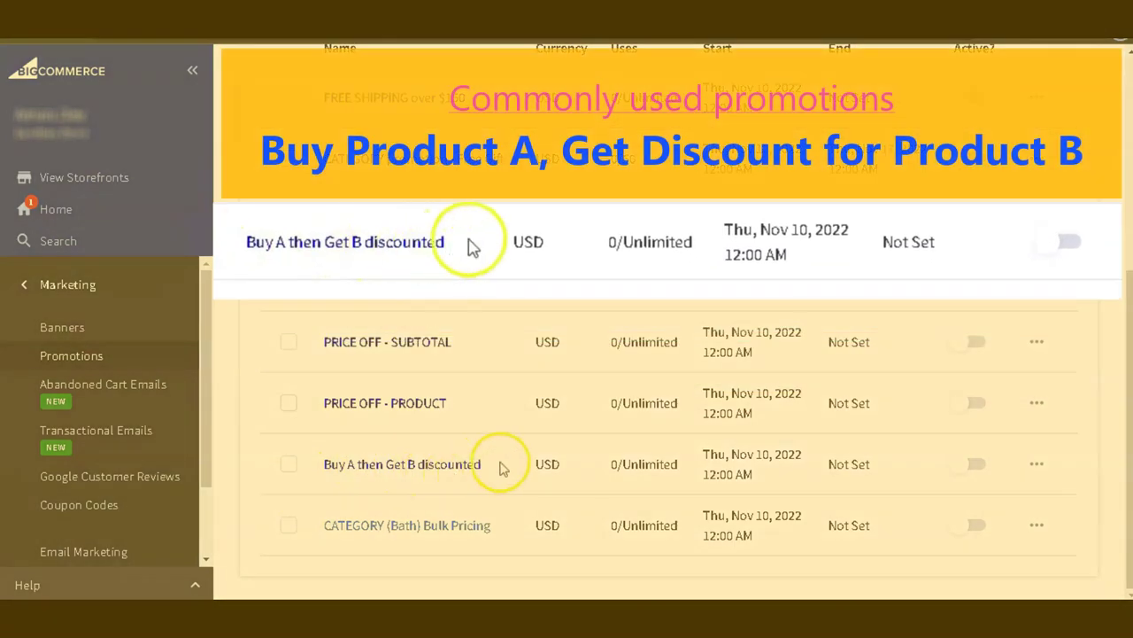
{"action": "left_click", "coordinate": [974, 464]}
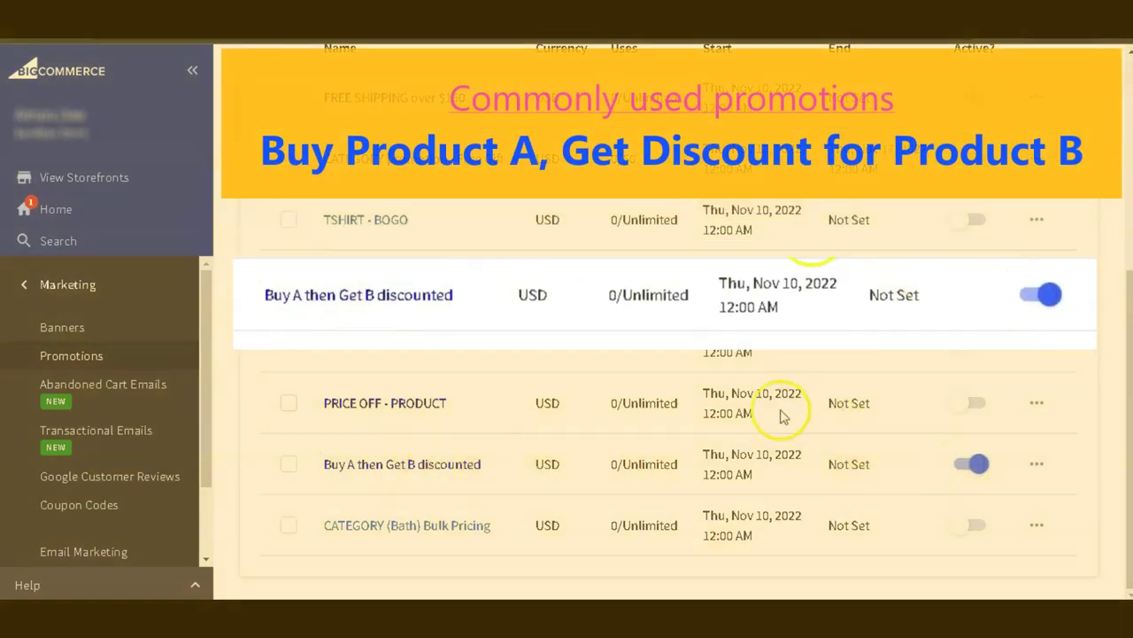
{"action": "left_click", "coordinate": [434, 466]}
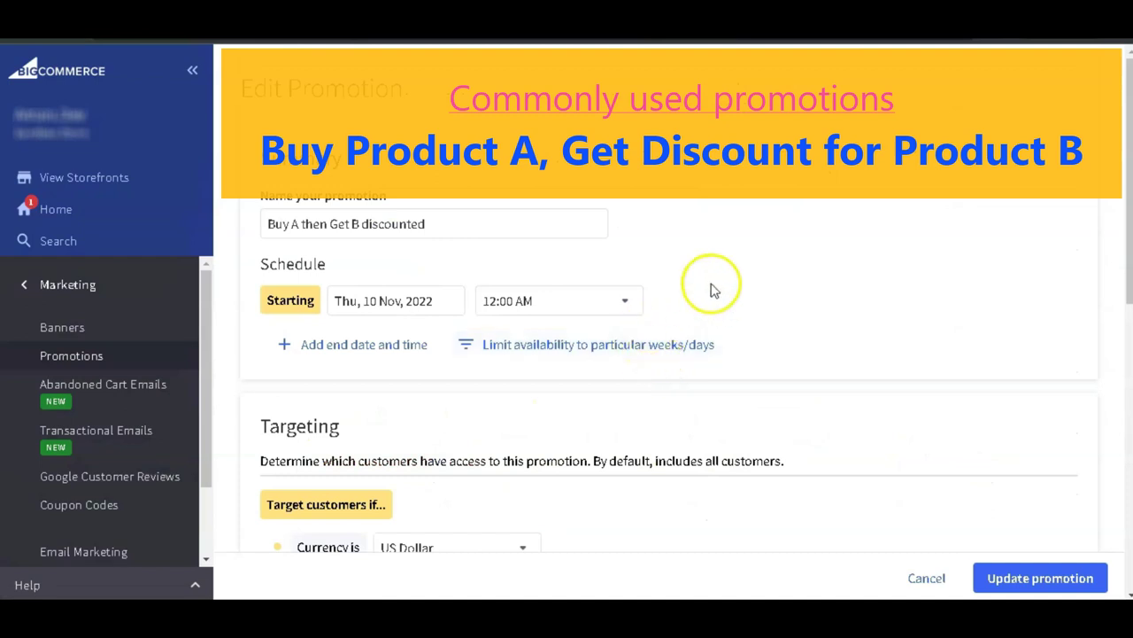
{"action": "scroll", "coordinate": [678, 455], "scroll_direction": "down", "scroll_amount": 1}
{"action": "scroll", "coordinate": [678, 463], "scroll_direction": "down", "scroll_amount": 4}
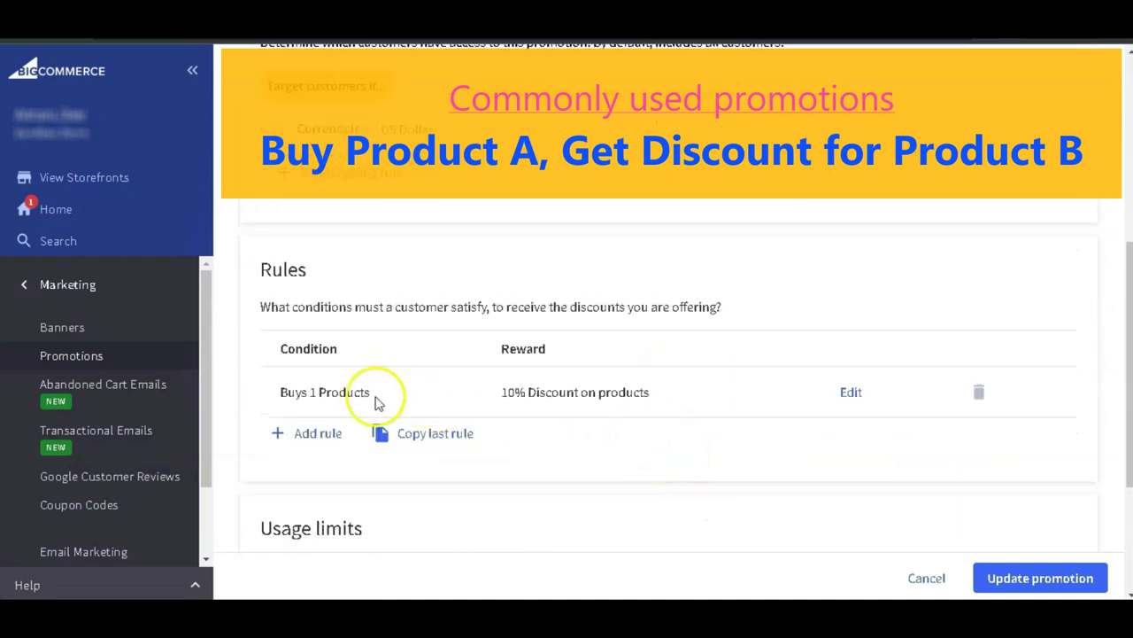
{"action": "left_click", "coordinate": [843, 396]}
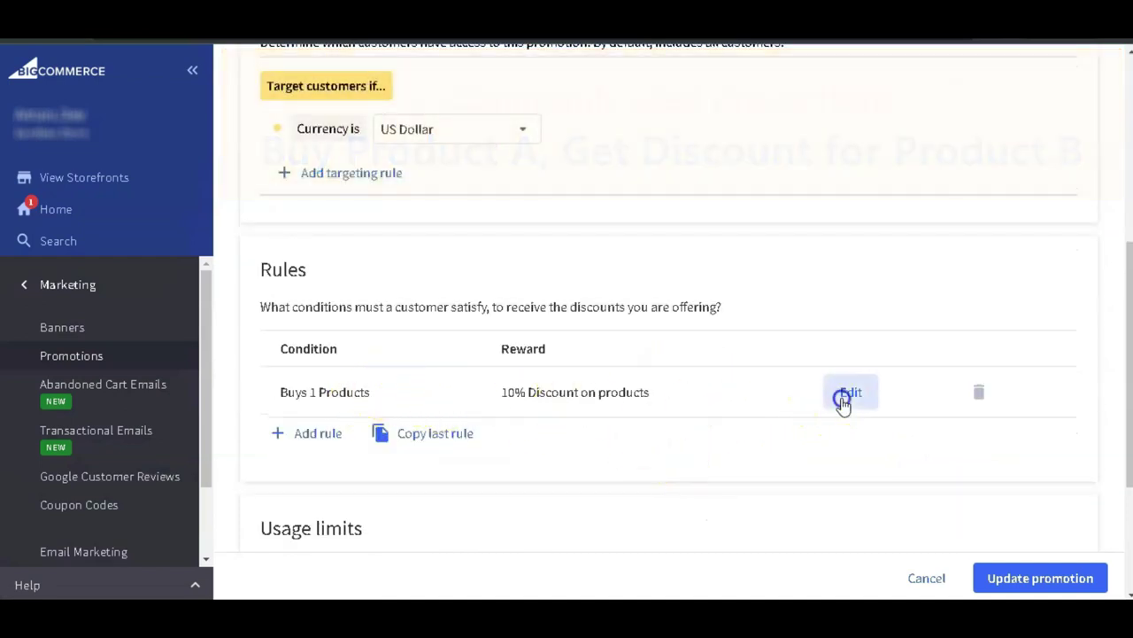
{"action": "scroll", "coordinate": [683, 127], "scroll_direction": "up", "scroll_amount": 1}
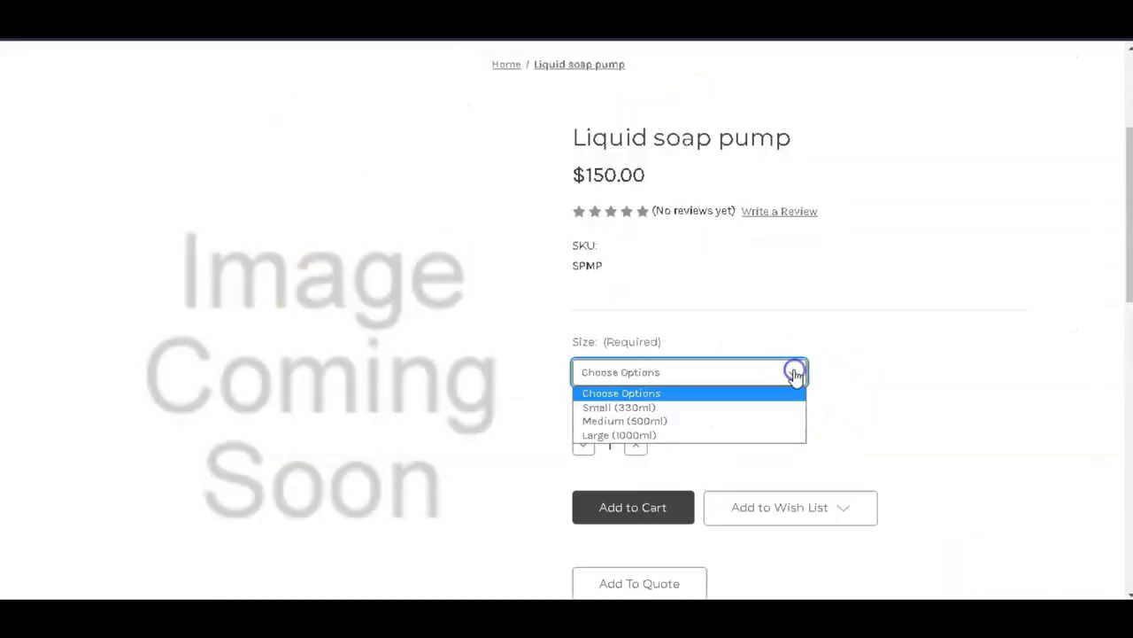
Step: In the storefront, add a small Liquid soap pump and 27"x52" bath towels to the cart
{"action": "left_click", "coordinate": [620, 407]}
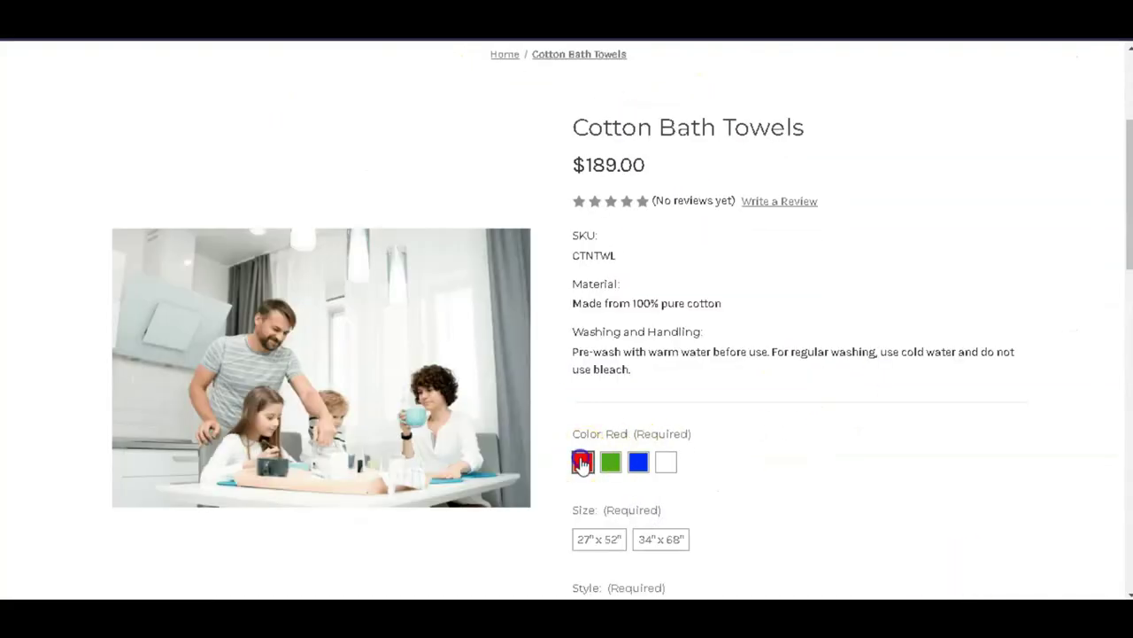
{"action": "left_click", "coordinate": [597, 536]}
{"action": "scroll", "coordinate": [584, 372], "scroll_direction": "down", "scroll_amount": 3}
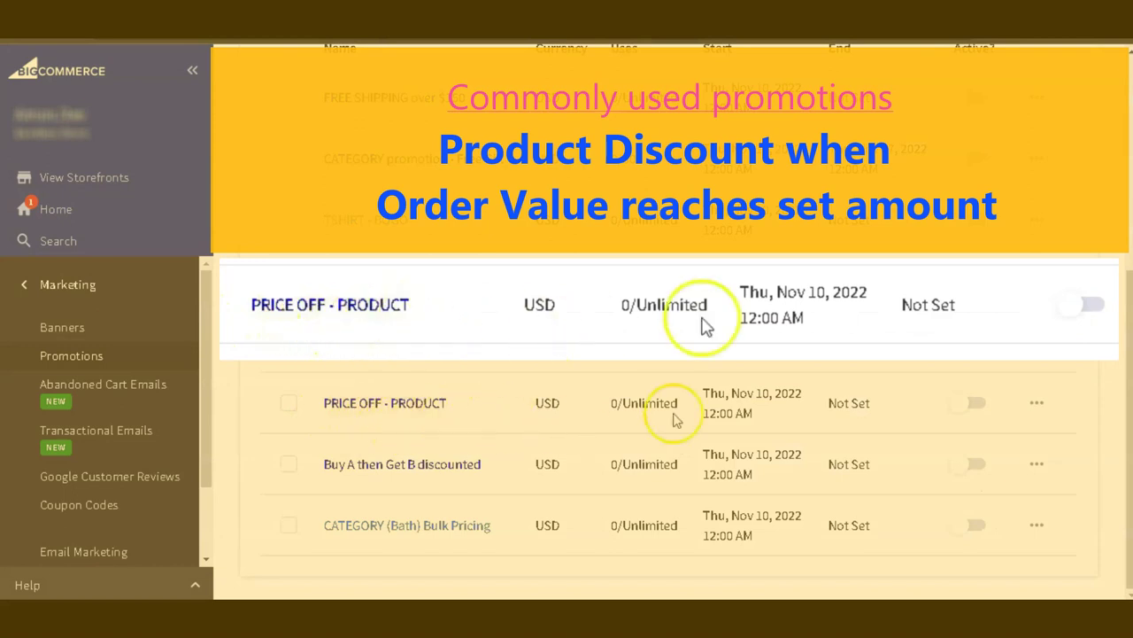
Step: Activate PRICE OFF - PRODUCT and review its Utility category condition and 10% reward
{"action": "left_click", "coordinate": [969, 418]}
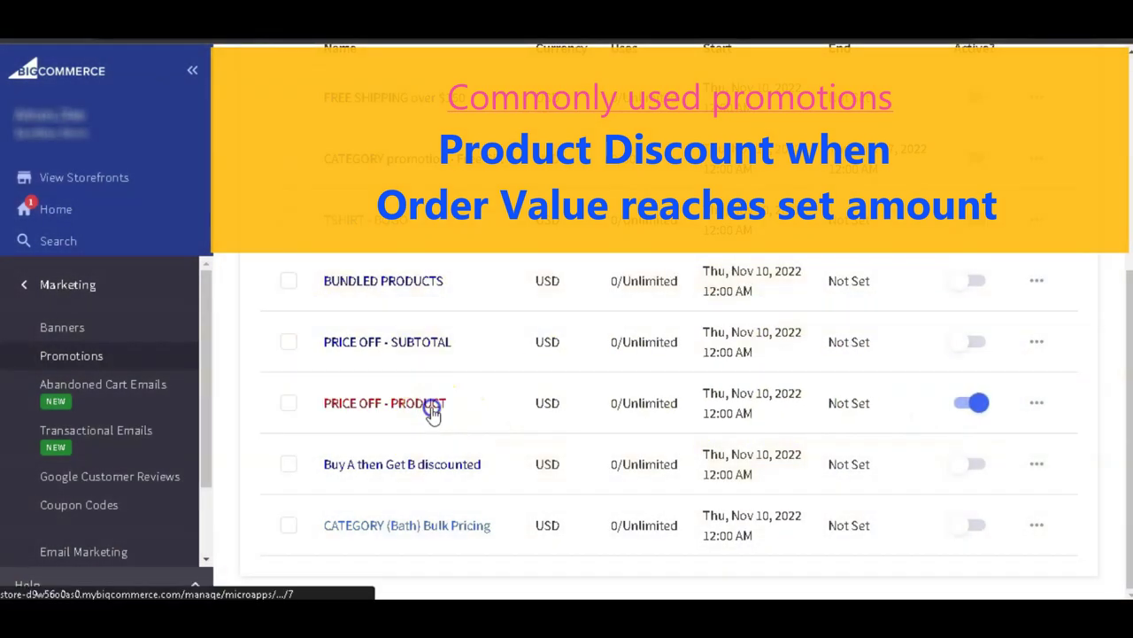
{"action": "left_click", "coordinate": [432, 406]}
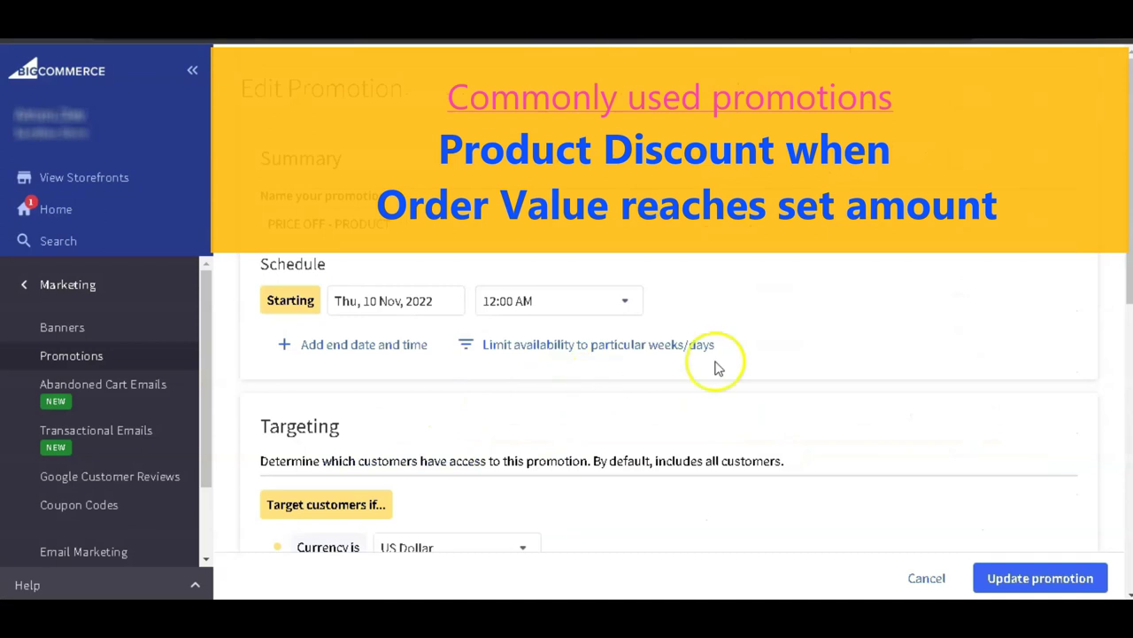
{"action": "scroll", "coordinate": [761, 363], "scroll_direction": "down", "scroll_amount": 5}
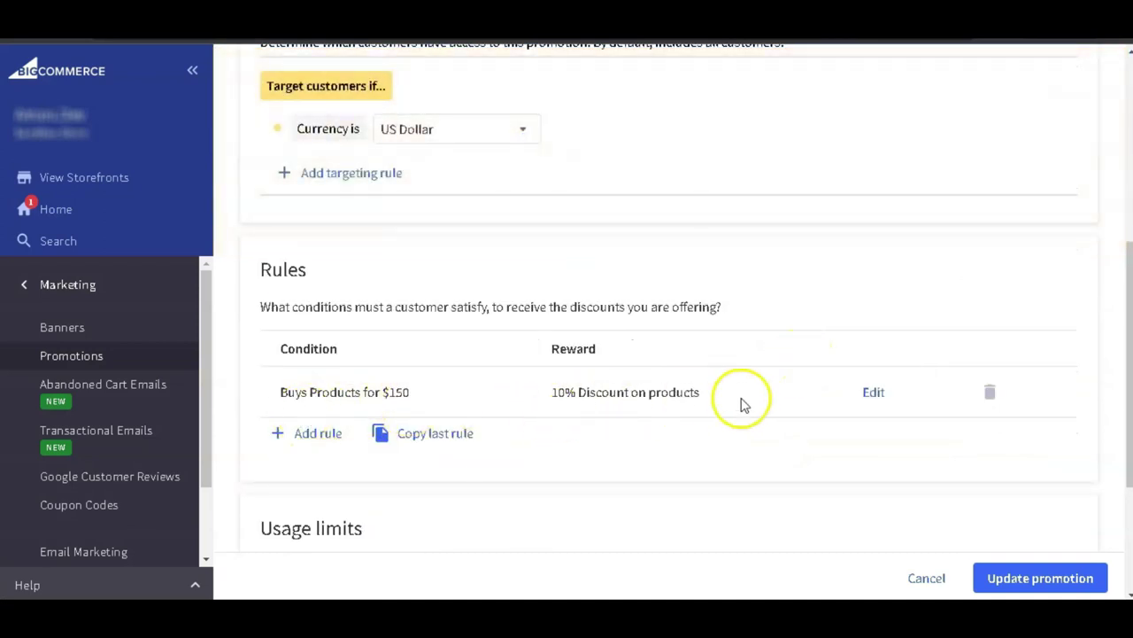
{"action": "left_click", "coordinate": [872, 392]}
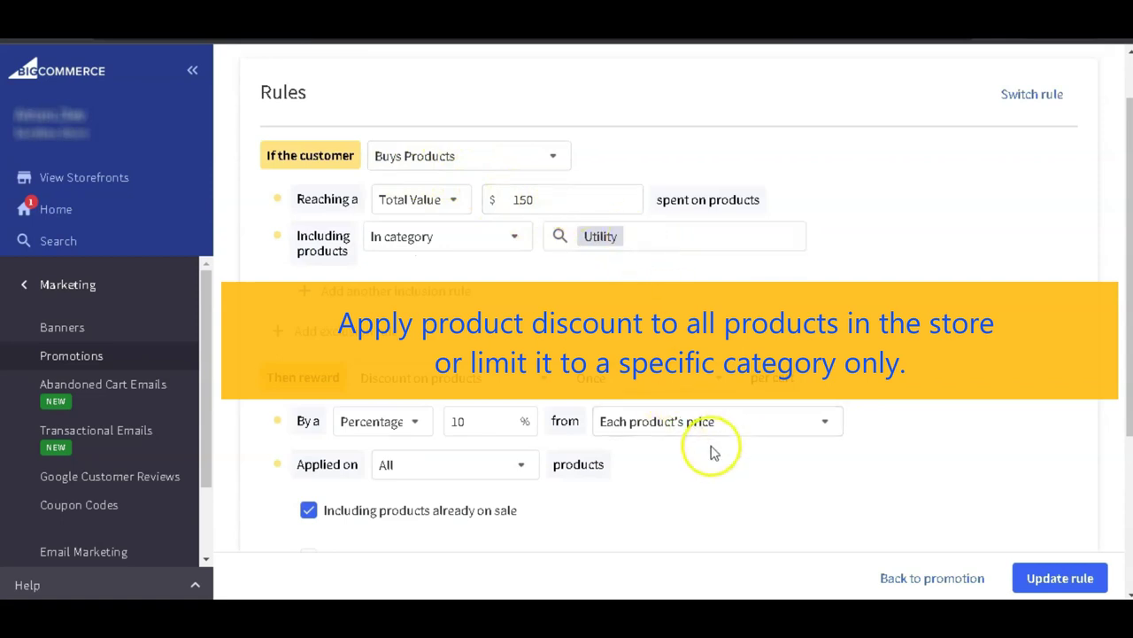
{"action": "scroll", "coordinate": [713, 453], "scroll_direction": "down", "scroll_amount": 2}
{"action": "scroll", "coordinate": [711, 455], "scroll_direction": "down", "scroll_amount": 2}
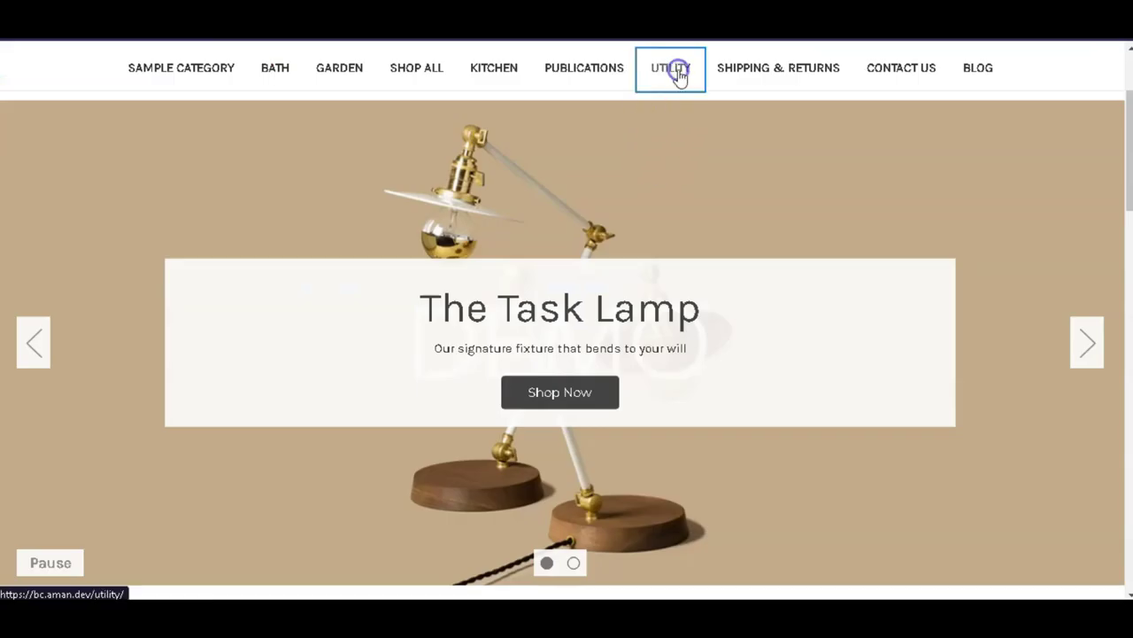
Step: Add the Utility Caddy and Canvas Laundry Cart from the Utility category to the cart
{"action": "left_click", "coordinate": [670, 68]}
{"action": "scroll", "coordinate": [469, 417], "scroll_direction": "down", "scroll_amount": 1}
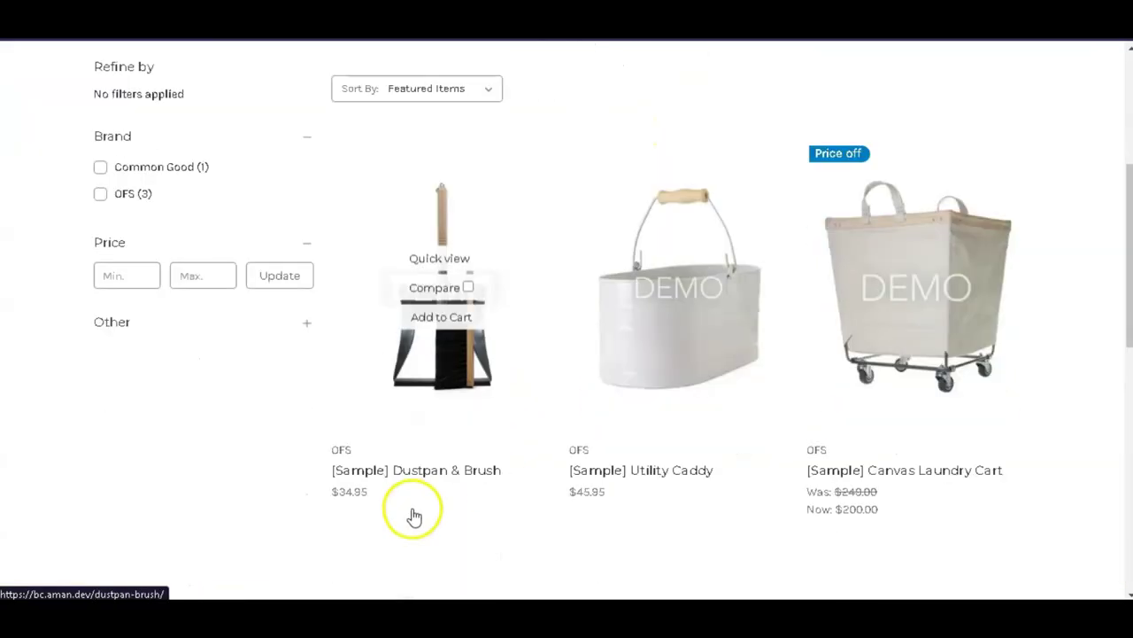
{"action": "left_click", "coordinate": [678, 317]}
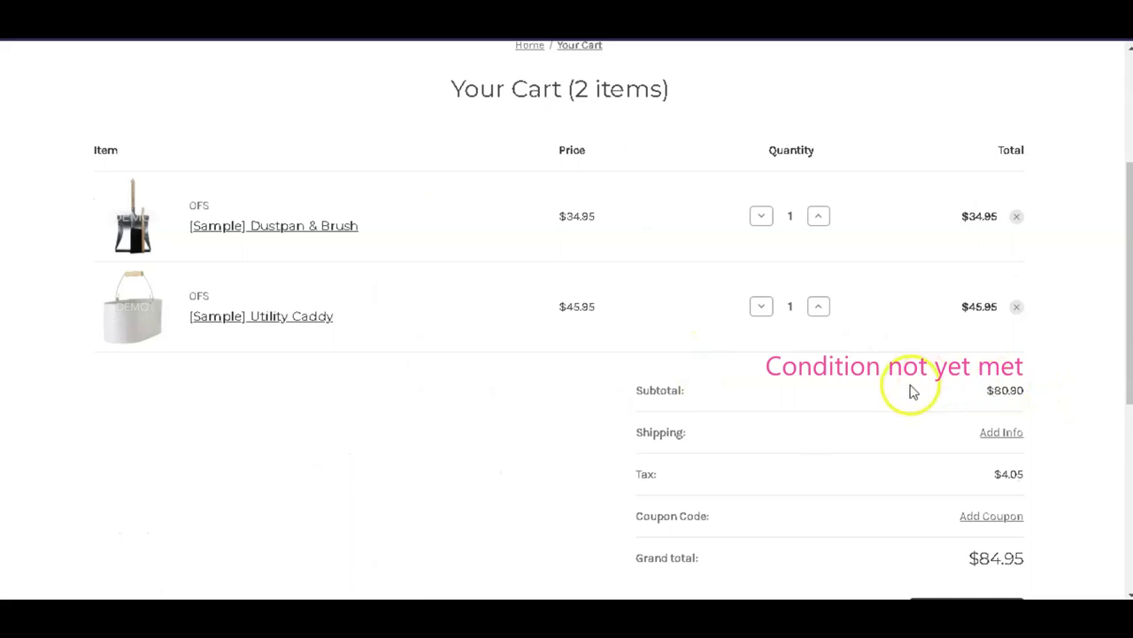
{"action": "left_click", "coordinate": [926, 316]}
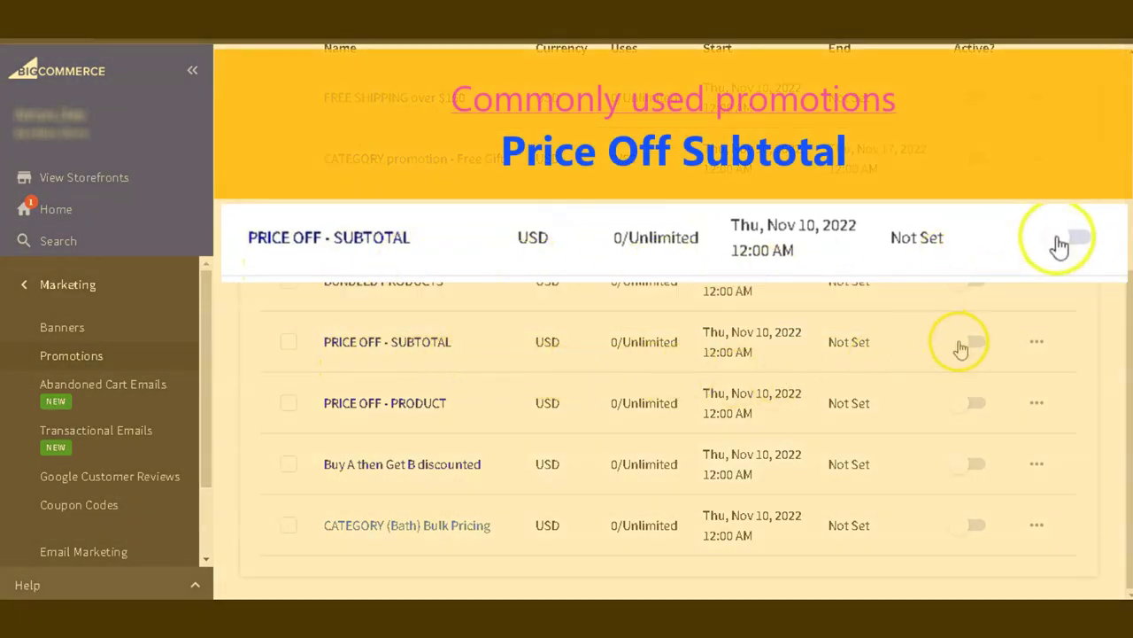
Step: Activate PRICE OFF - SUBTOTAL and view its $10-off-at-$150 rule details
{"action": "left_click", "coordinate": [972, 342]}
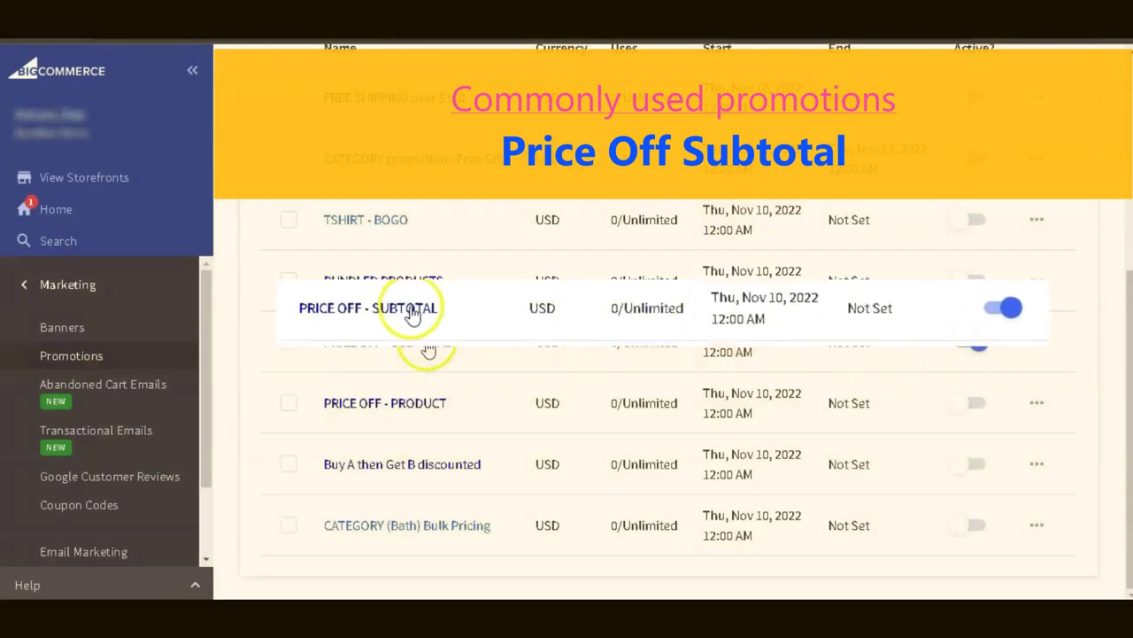
{"action": "left_click", "coordinate": [407, 338]}
{"action": "scroll", "coordinate": [438, 355], "scroll_direction": "down", "scroll_amount": 5}
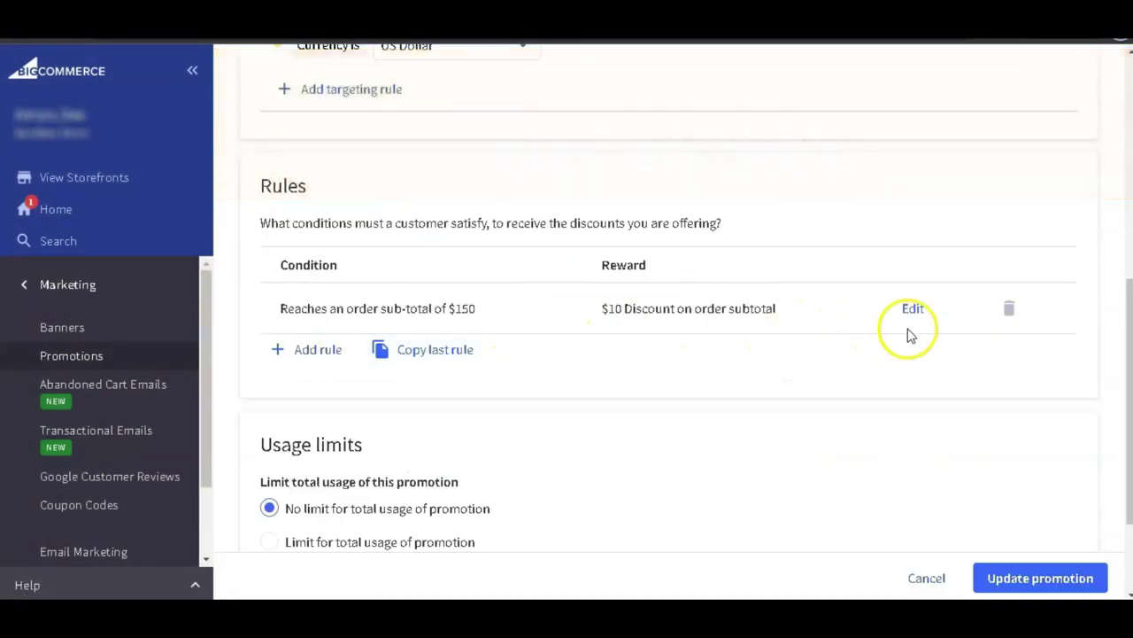
{"action": "left_click", "coordinate": [909, 311]}
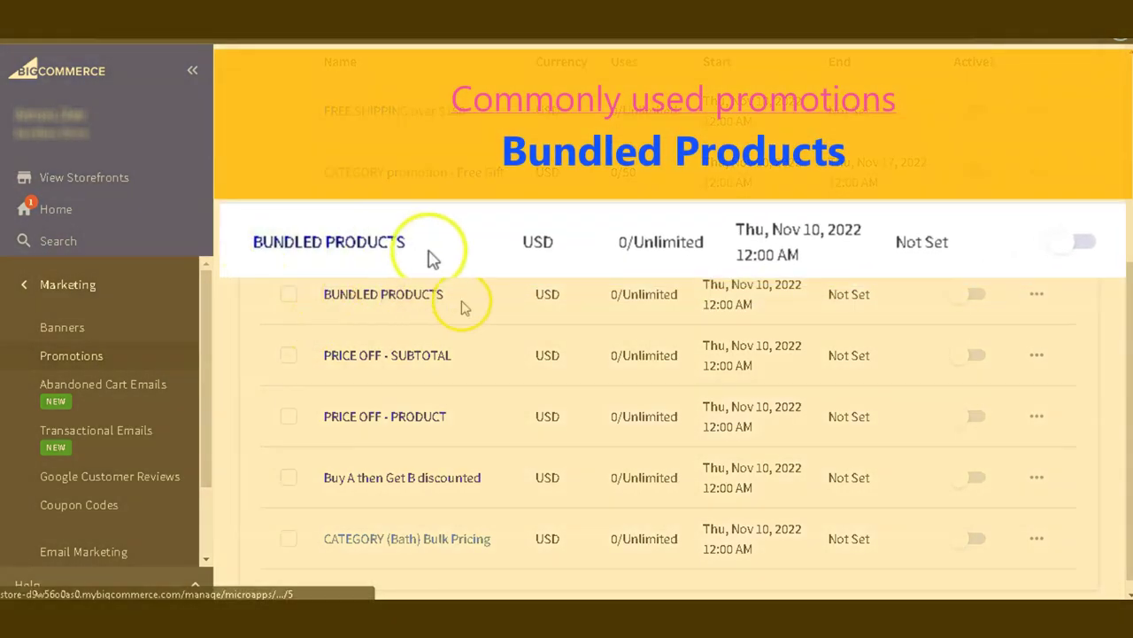
Step: Activate BUNDLED PRODUCTS and view the three products in its $199 bundle rule
{"action": "left_click", "coordinate": [974, 294]}
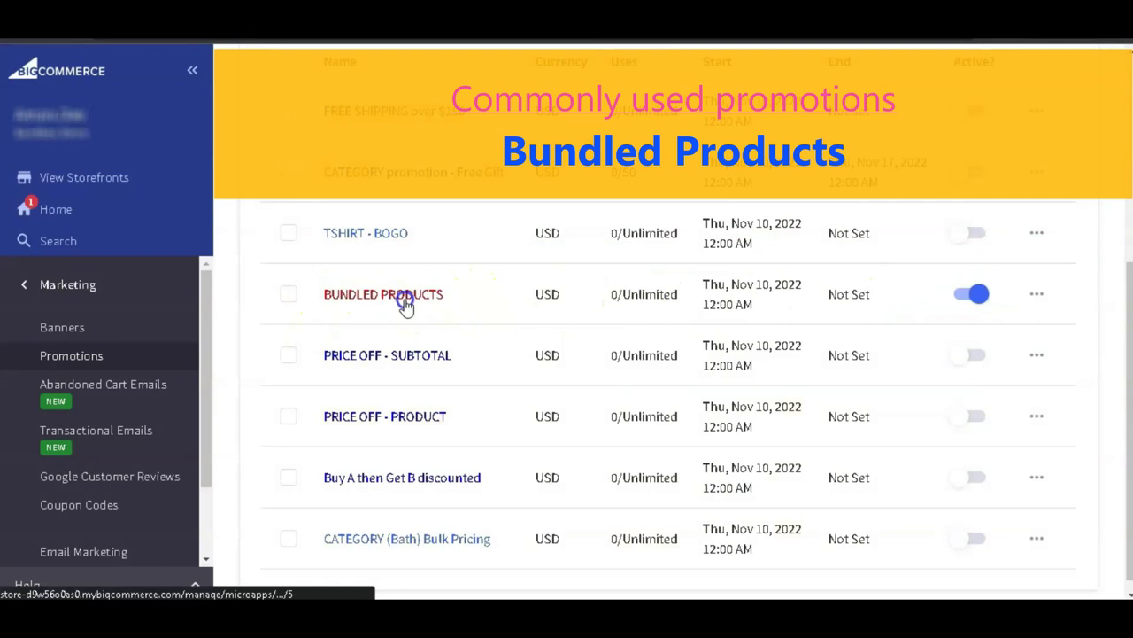
{"action": "left_click", "coordinate": [400, 299]}
{"action": "scroll", "coordinate": [859, 315], "scroll_direction": "down", "scroll_amount": 3}
{"action": "scroll", "coordinate": [859, 316], "scroll_direction": "down", "scroll_amount": 3}
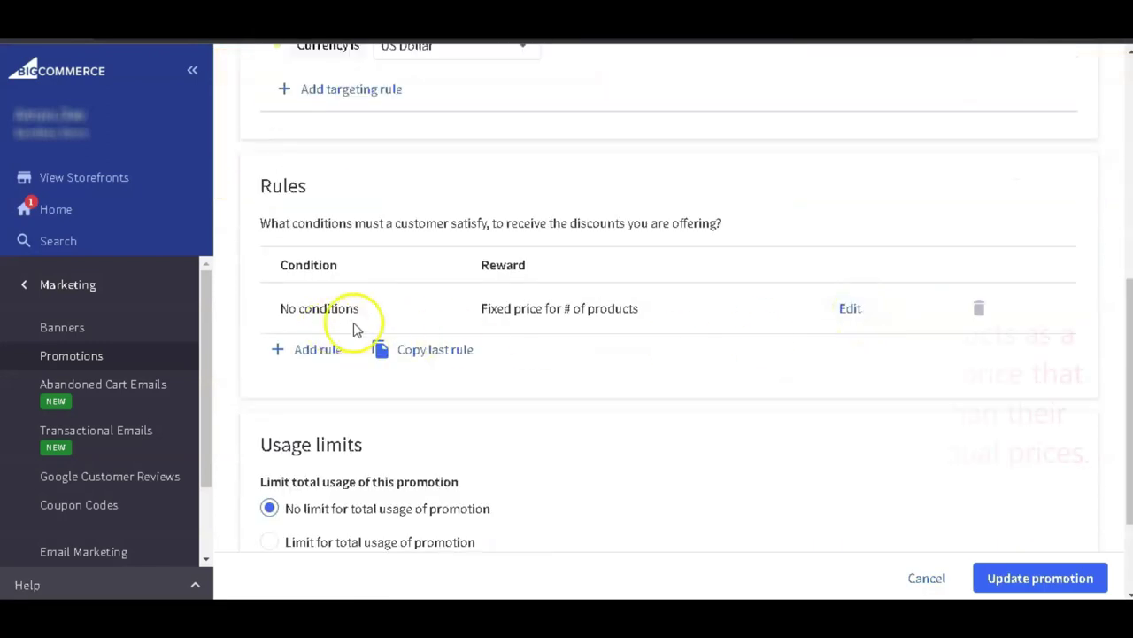
{"action": "left_click", "coordinate": [1019, 308]}
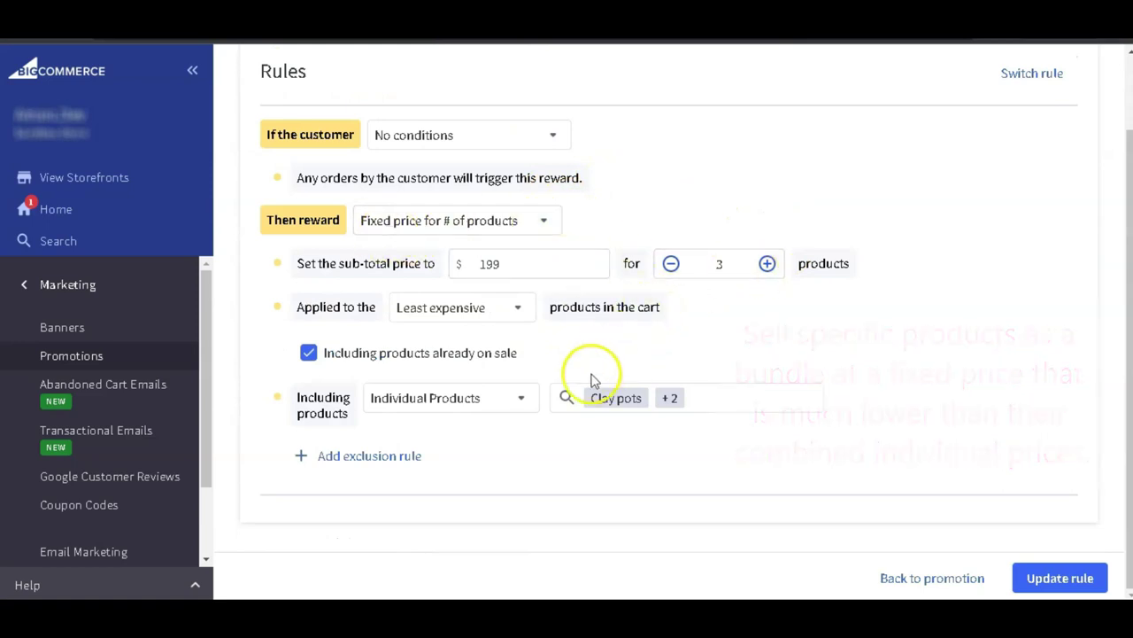
{"action": "left_click", "coordinate": [678, 397]}
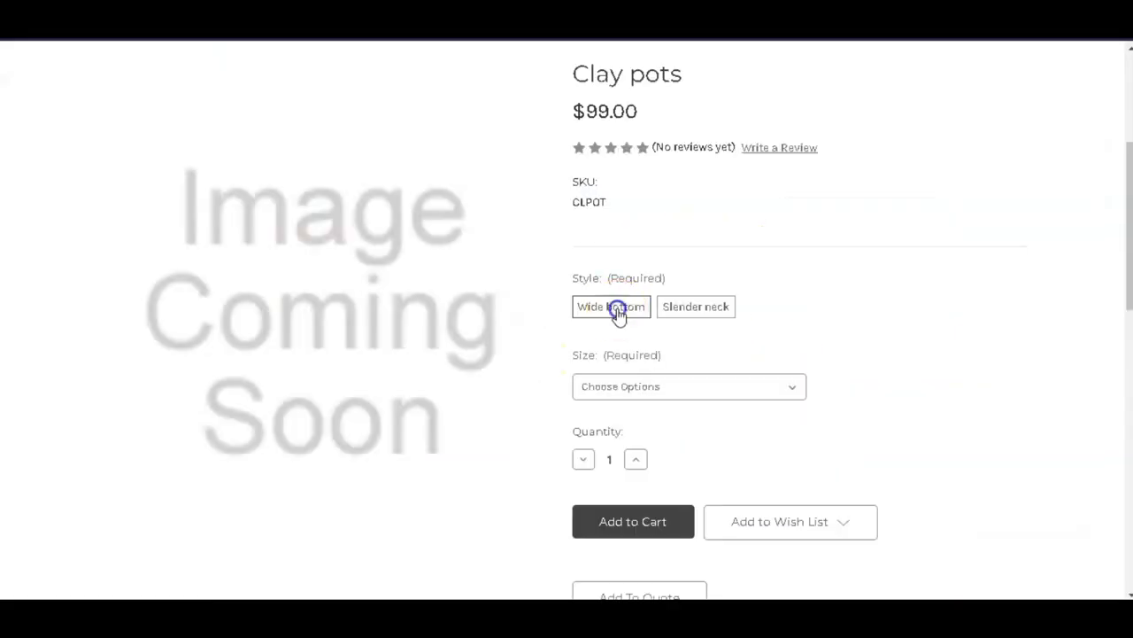
Step: Add red 27"x52" bath towels and a blue shirt to the storefront cart
{"action": "left_click", "coordinate": [583, 408]}
{"action": "left_click", "coordinate": [598, 486]}
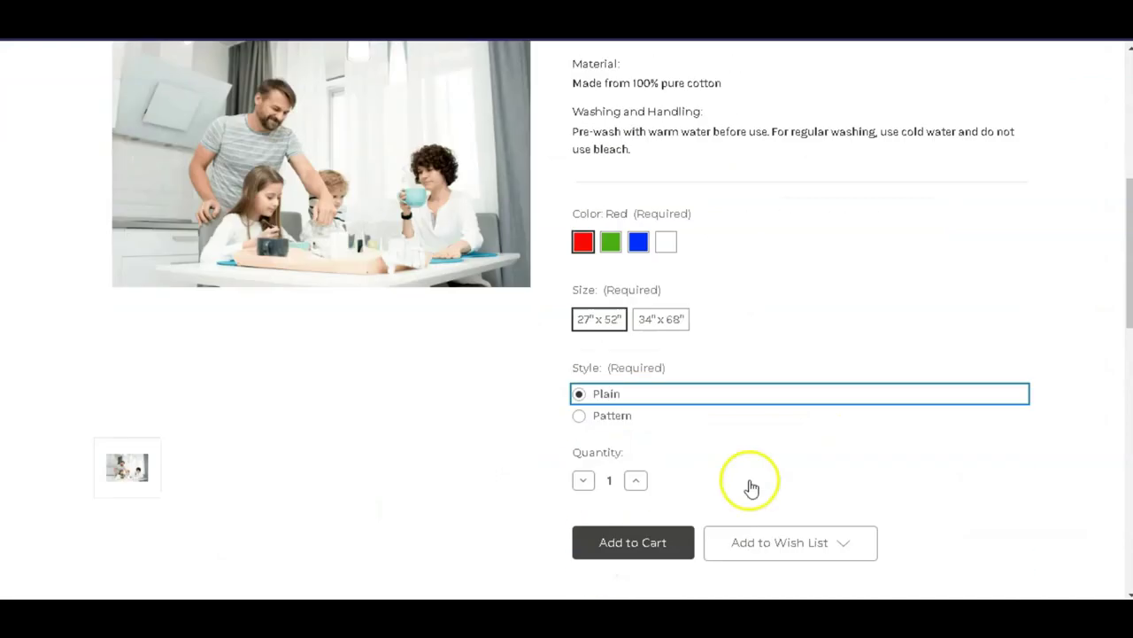
{"action": "scroll", "coordinate": [927, 502], "scroll_direction": "down", "scroll_amount": 5}
{"action": "left_click", "coordinate": [676, 154]}
{"action": "scroll", "coordinate": [812, 342], "scroll_direction": "down", "scroll_amount": 3}
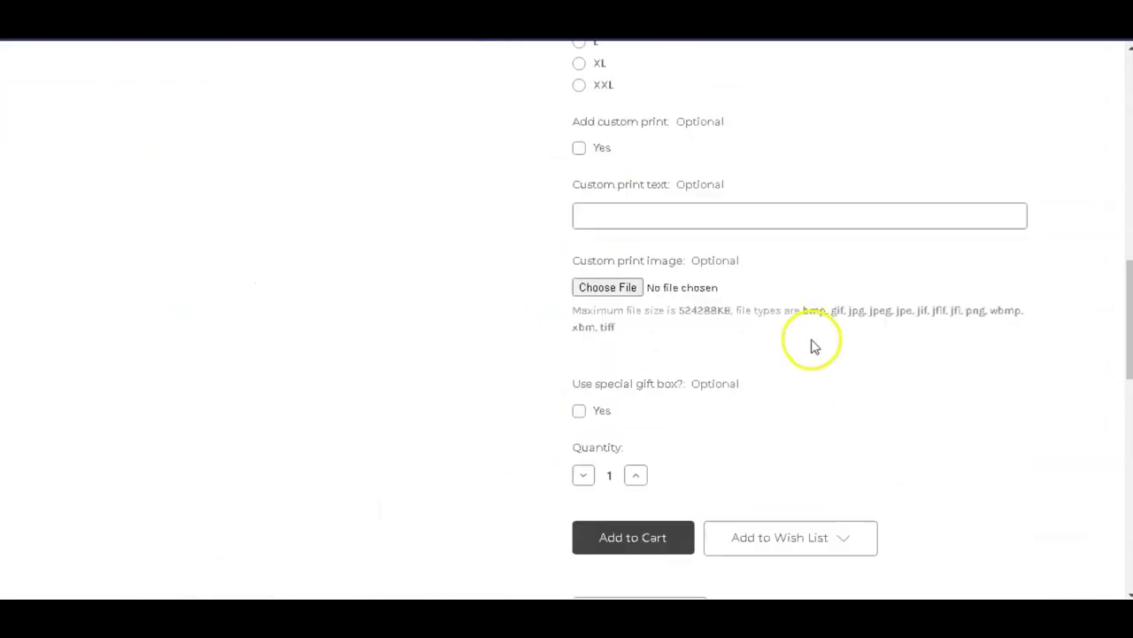
{"action": "scroll", "coordinate": [812, 342], "scroll_direction": "down", "scroll_amount": 1}
{"action": "left_click", "coordinate": [675, 451]}
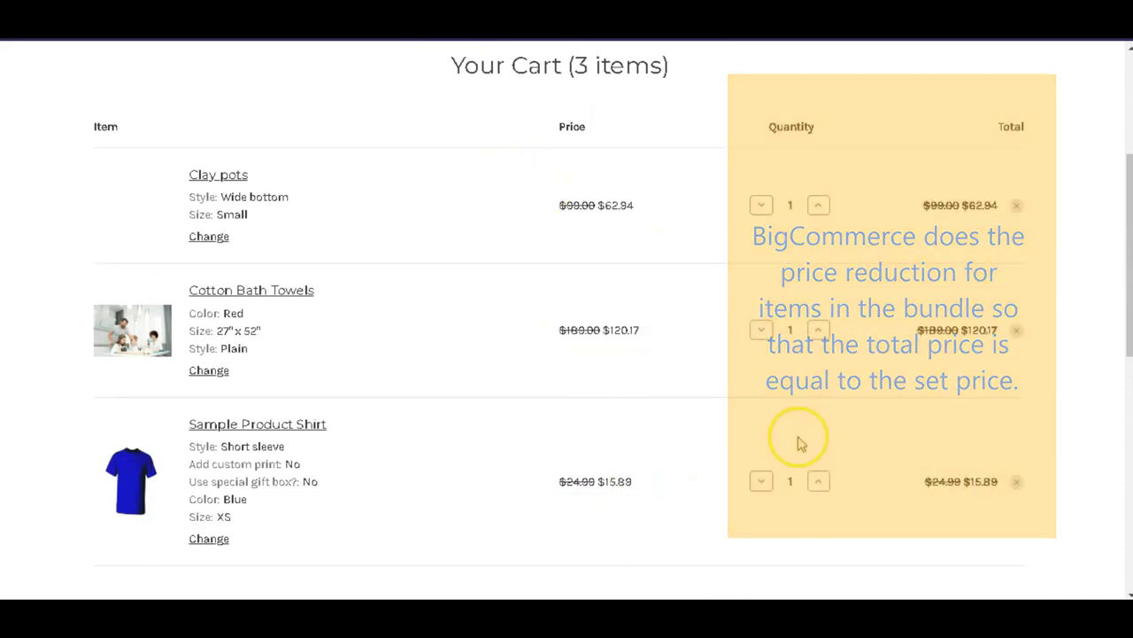
Step: Activate TSHIRT - BOGO and open its buy-5-get-1-free settings
{"action": "scroll", "coordinate": [791, 443], "scroll_direction": "down", "scroll_amount": 3}
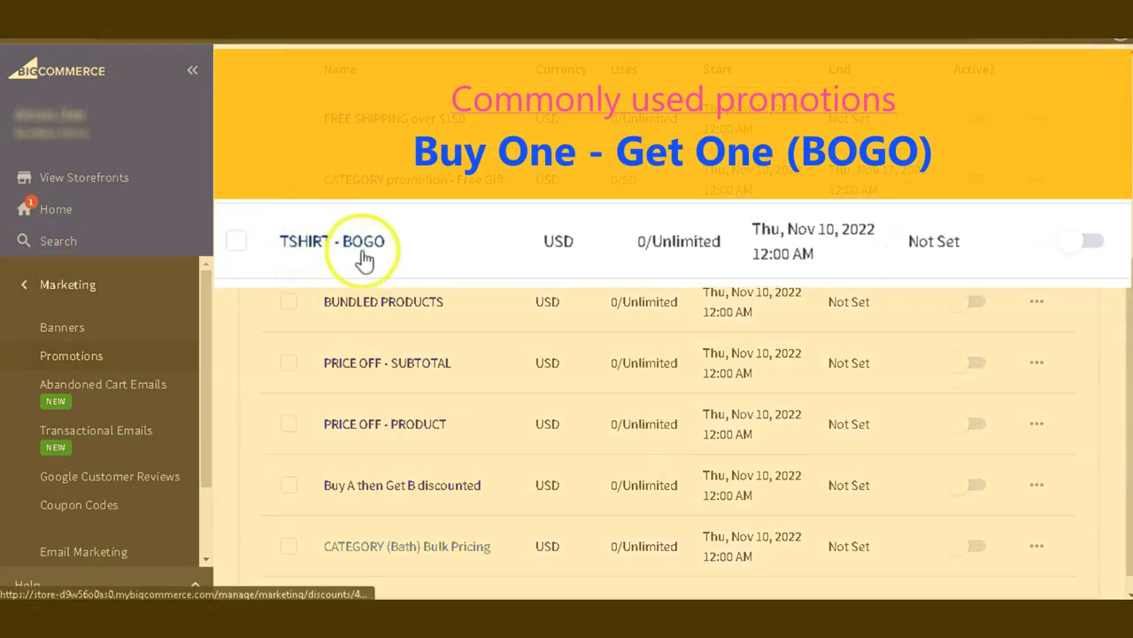
{"action": "left_click", "coordinate": [1058, 240]}
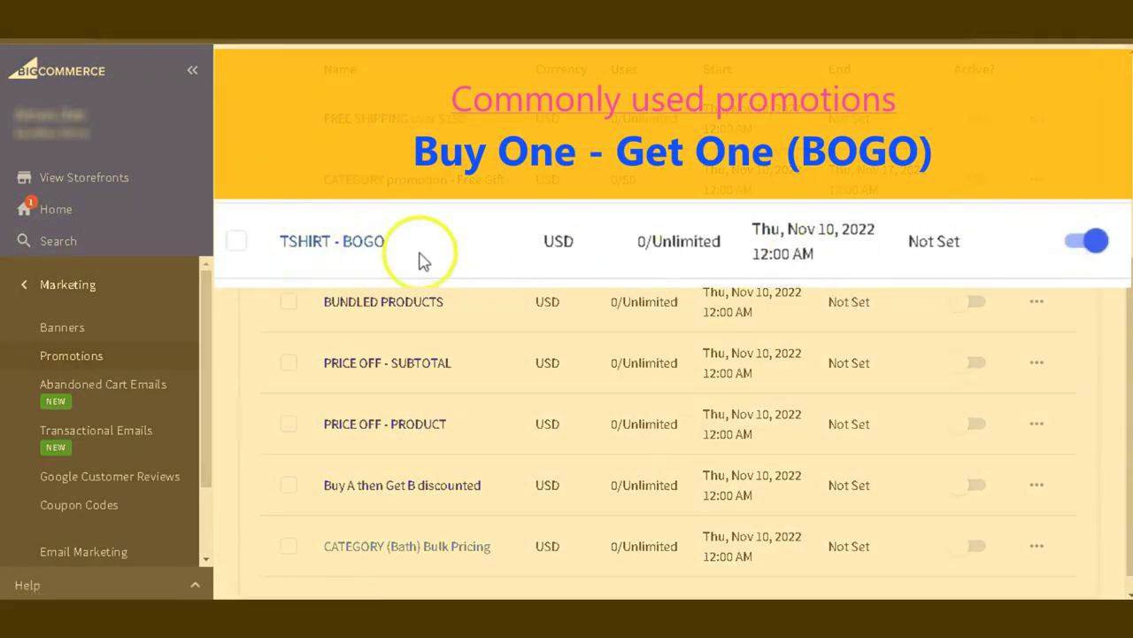
{"action": "left_click", "coordinate": [367, 247]}
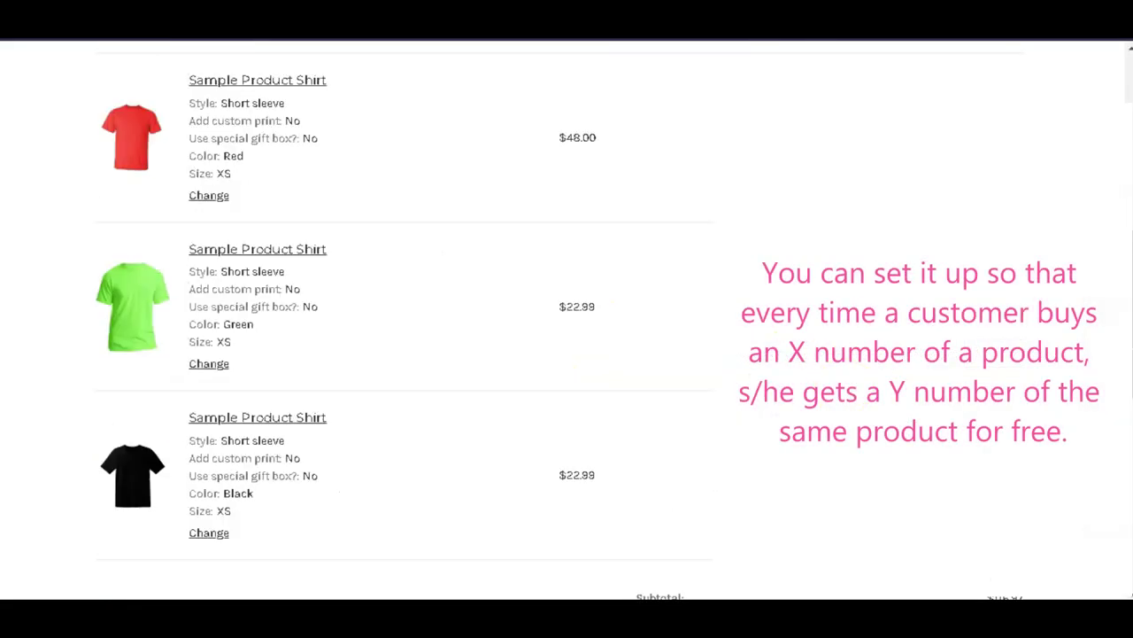
Step: Add a white sample shirt to the cart
{"action": "scroll", "coordinate": [567, 318], "scroll_direction": "up", "scroll_amount": 3}
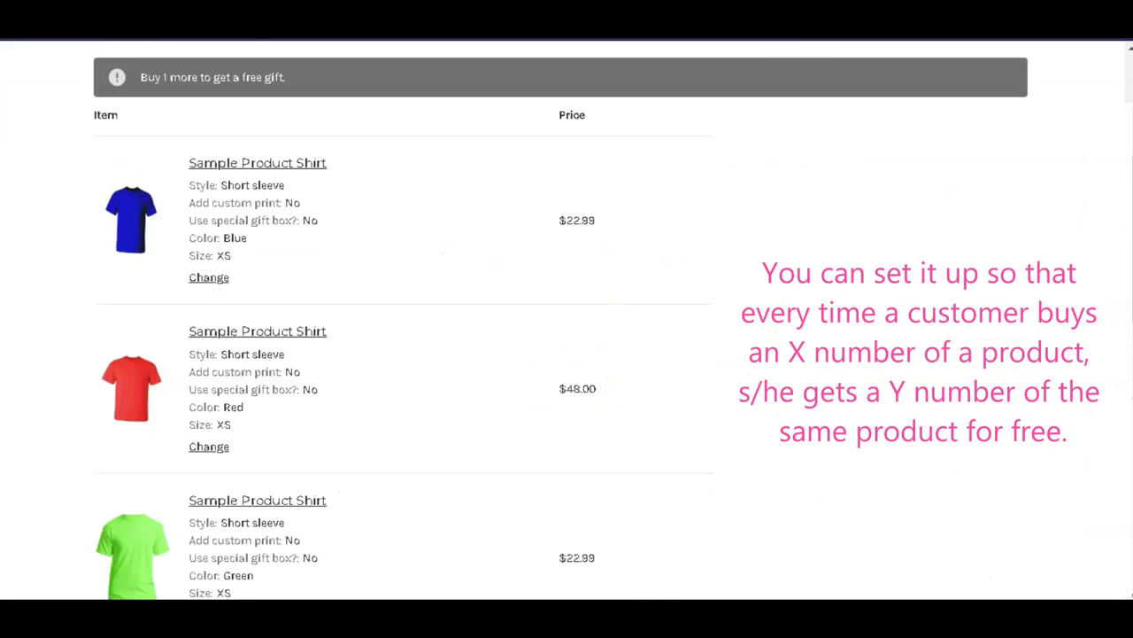
{"action": "left_click", "coordinate": [306, 165]}
{"action": "left_click", "coordinate": [767, 376]}
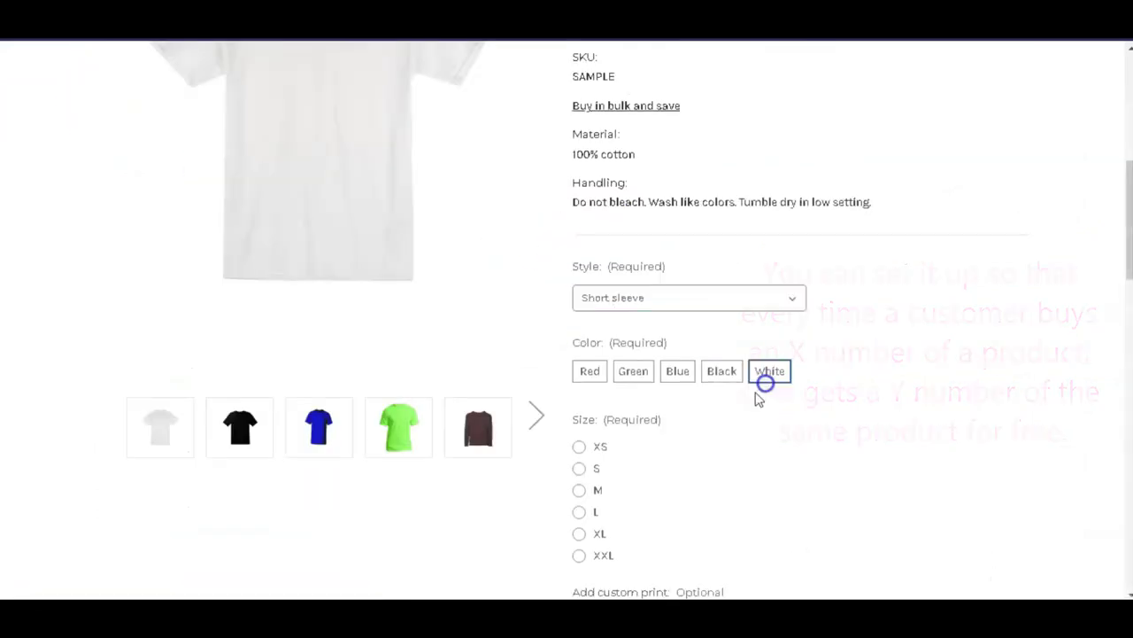
{"action": "left_click", "coordinate": [623, 422]}
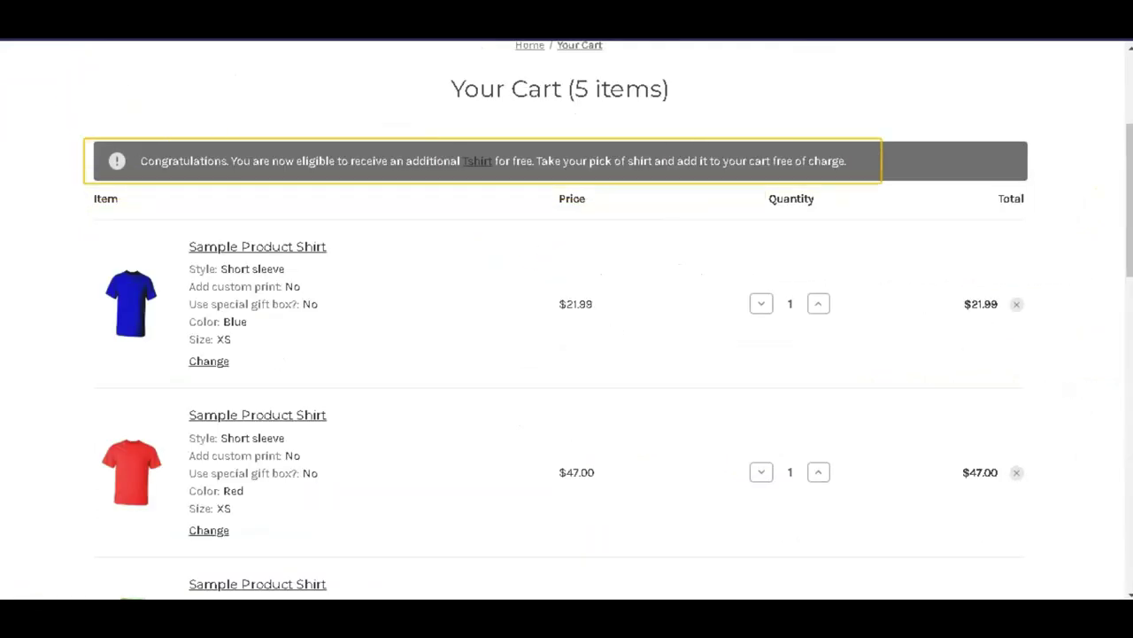
Step: Add a Short sleeve, Red, XS shirt to the cart from the free-shirt notice
{"action": "left_click", "coordinate": [478, 162]}
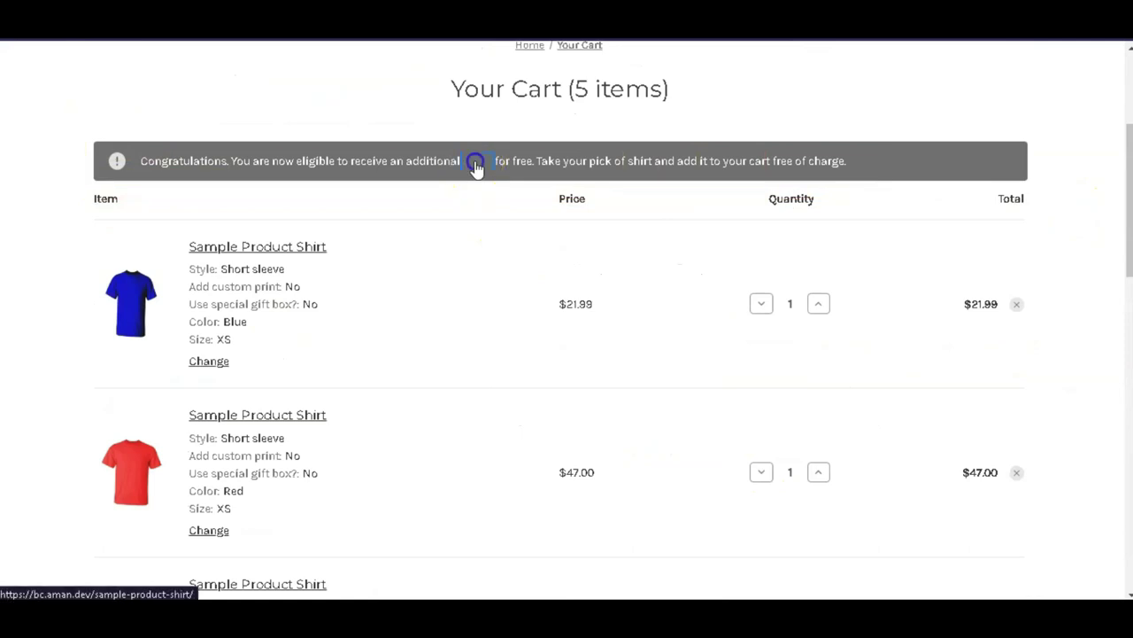
{"action": "scroll", "coordinate": [738, 437], "scroll_direction": "down", "scroll_amount": 2}
{"action": "left_click", "coordinate": [748, 398]}
{"action": "left_click", "coordinate": [647, 434]}
{"action": "left_click", "coordinate": [592, 455]}
{"action": "scroll", "coordinate": [584, 407], "scroll_direction": "down", "scroll_amount": 2}
{"action": "left_click", "coordinate": [578, 363]}
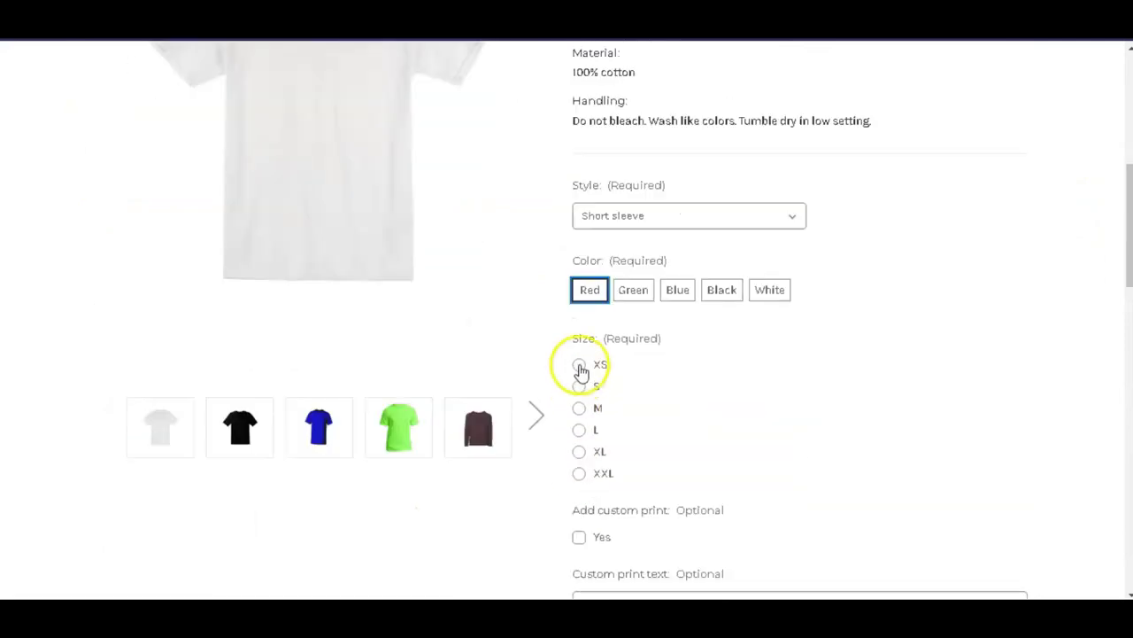
{"action": "scroll", "coordinate": [673, 237], "scroll_direction": "up", "scroll_amount": 4}
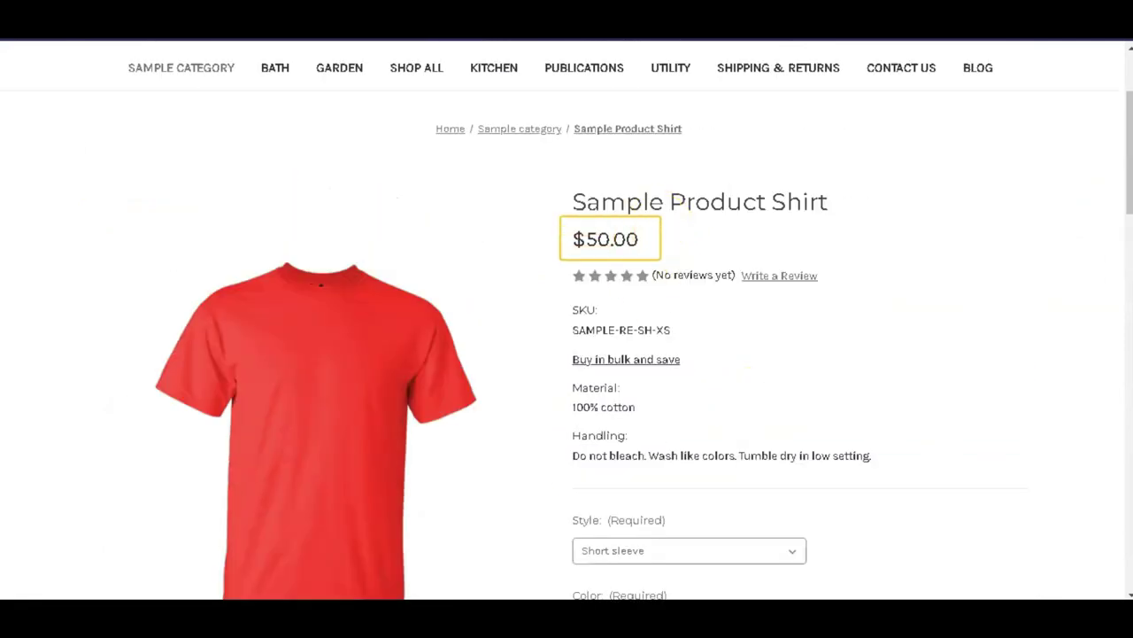
{"action": "scroll", "coordinate": [658, 266], "scroll_direction": "down", "scroll_amount": 2}
{"action": "scroll", "coordinate": [620, 435], "scroll_direction": "down", "scroll_amount": 7}
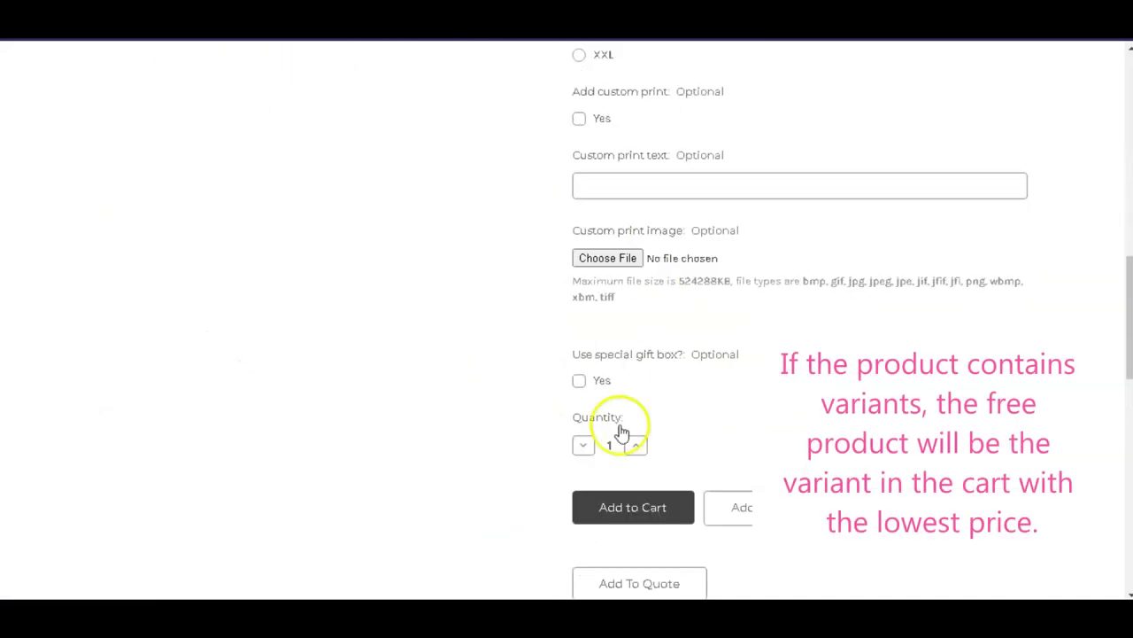
{"action": "left_click", "coordinate": [629, 503]}
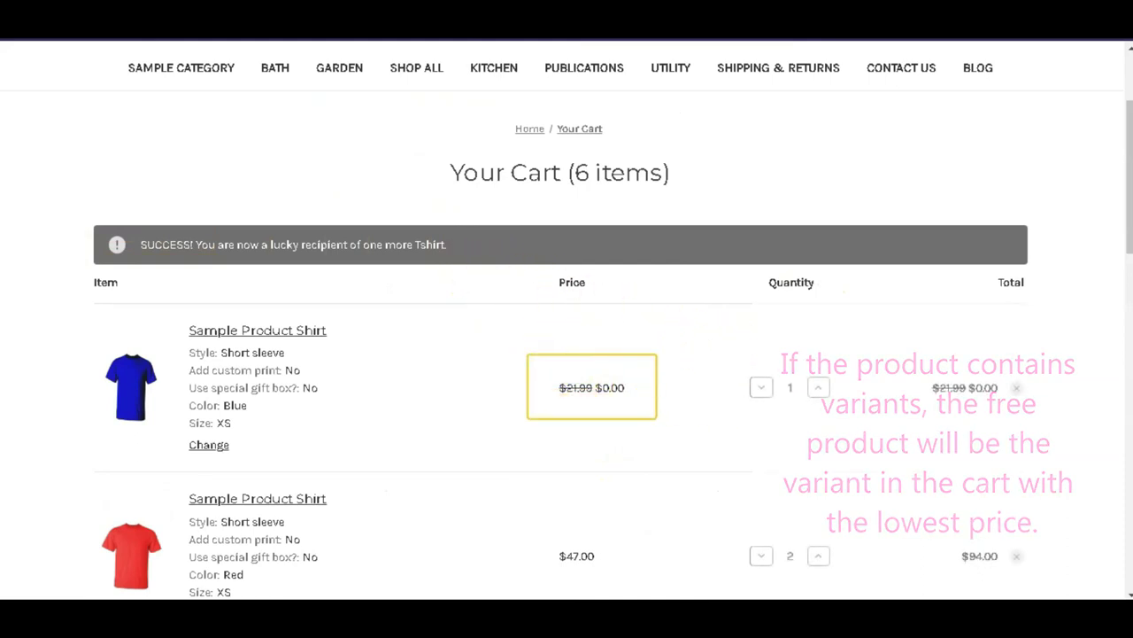
{"action": "scroll", "coordinate": [700, 435], "scroll_direction": "down", "scroll_amount": 4}
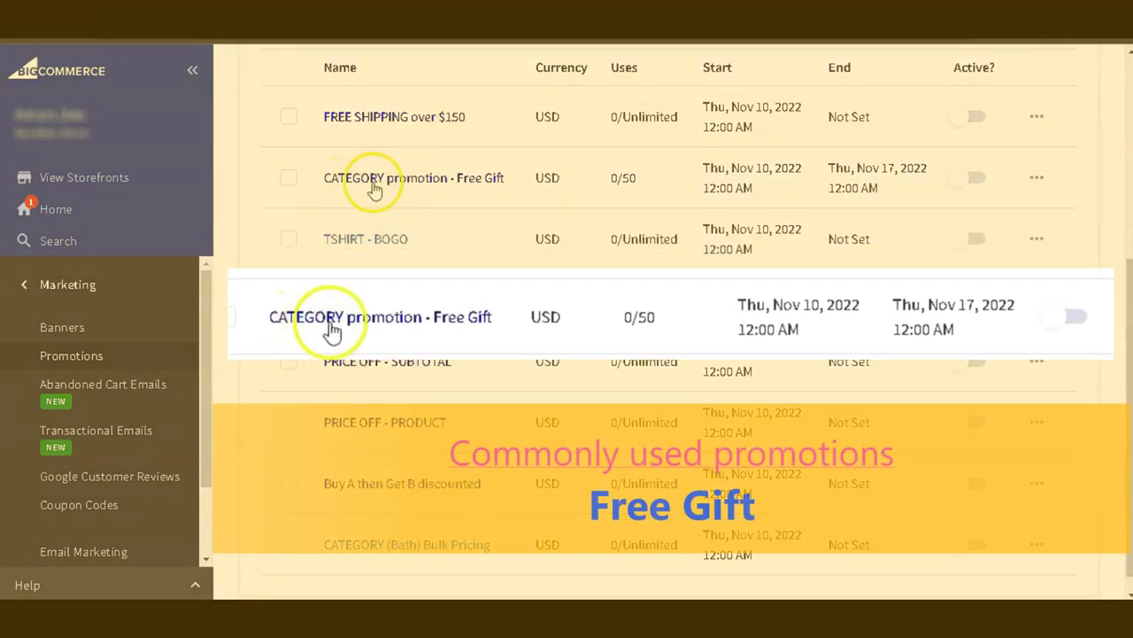
Step: Activate the CATEGORY promotion - Free Gift and review its settings
{"action": "left_click", "coordinate": [975, 177]}
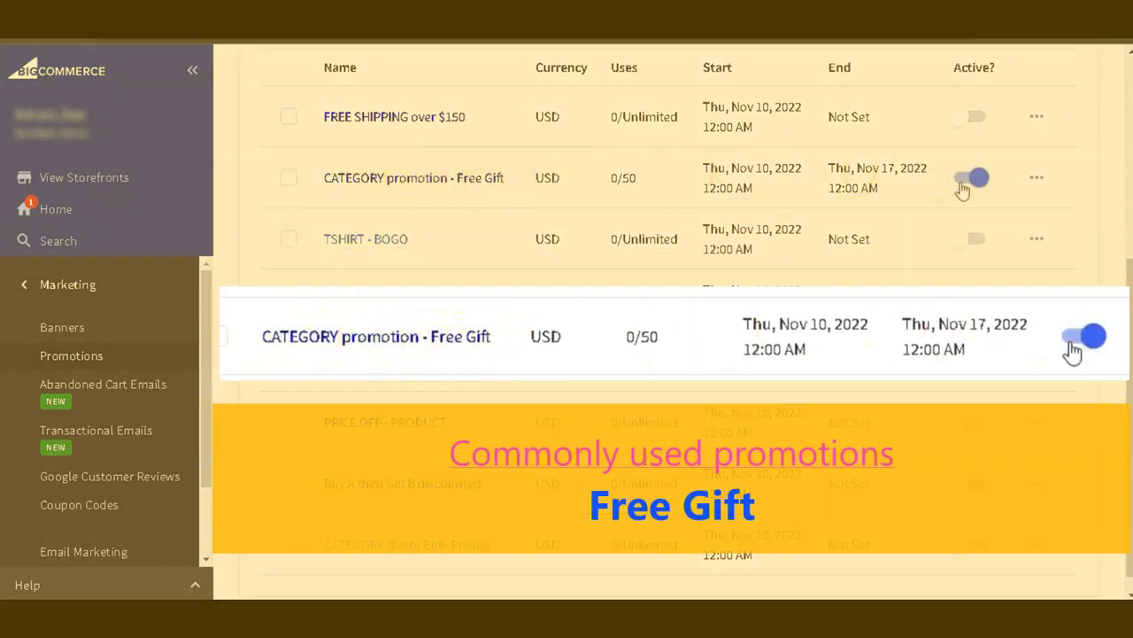
{"action": "left_click", "coordinate": [463, 181]}
{"action": "scroll", "coordinate": [677, 263], "scroll_direction": "down", "scroll_amount": 4}
{"action": "scroll", "coordinate": [673, 289], "scroll_direction": "down", "scroll_amount": 3}
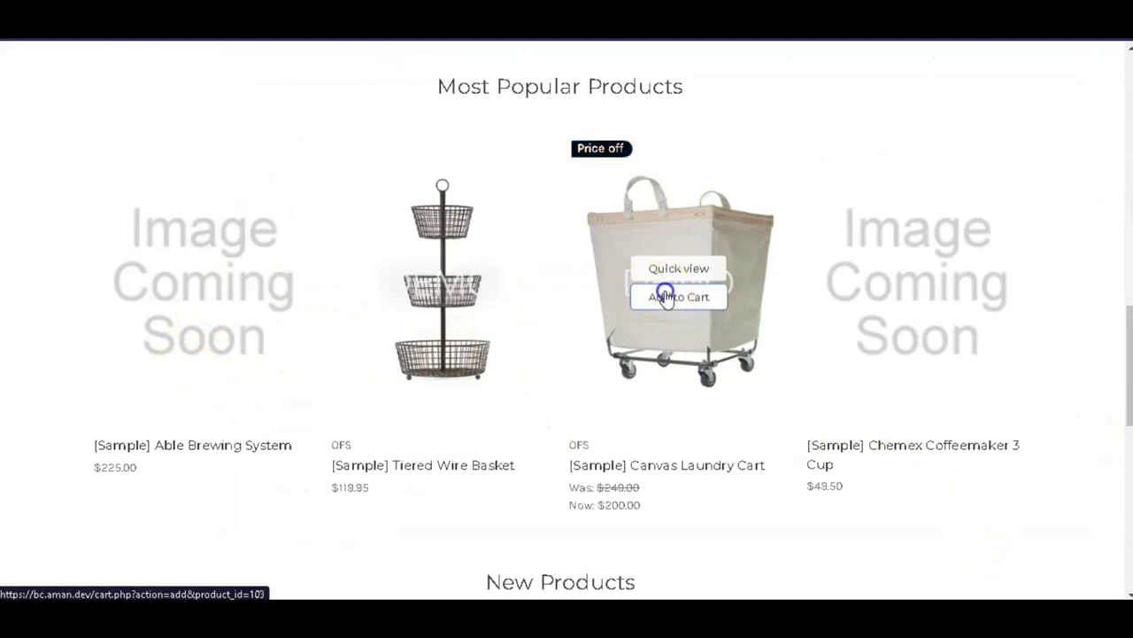
Step: Add the Canvas Laundry Cart and the shirt to the storefront cart
{"action": "left_click", "coordinate": [666, 297]}
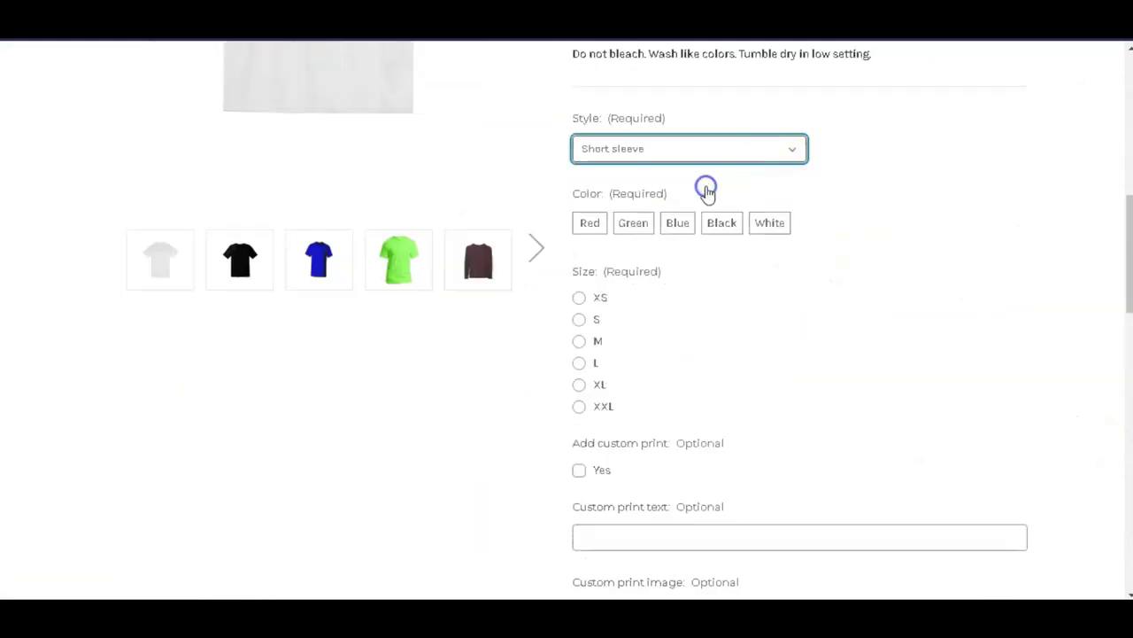
{"action": "left_click", "coordinate": [643, 341]}
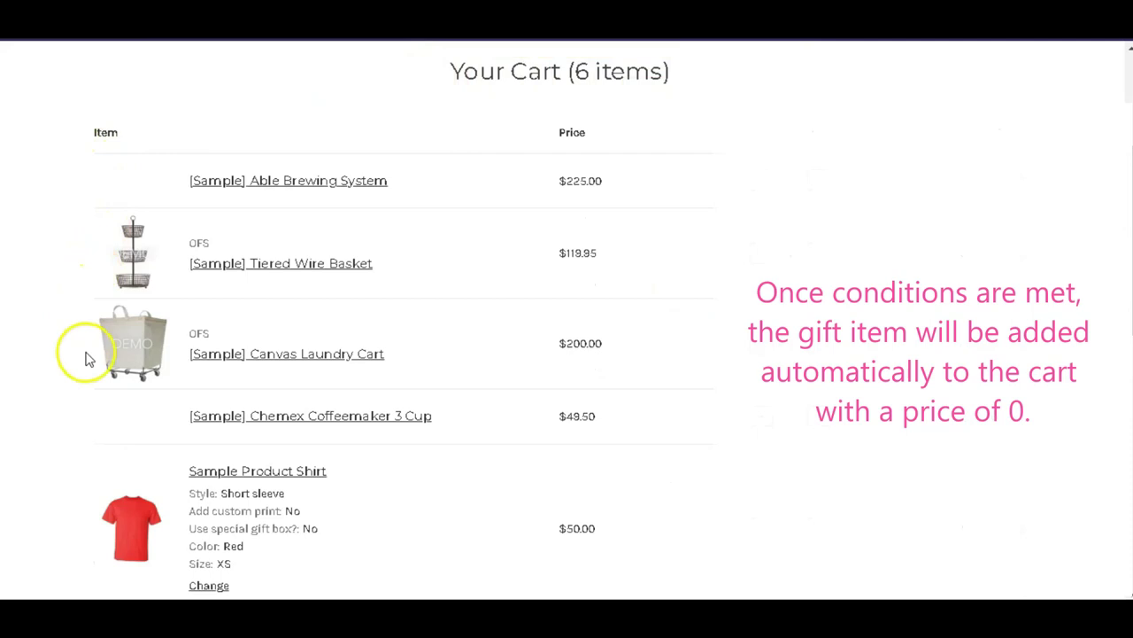
{"action": "scroll", "coordinate": [98, 494], "scroll_direction": "down", "scroll_amount": 3}
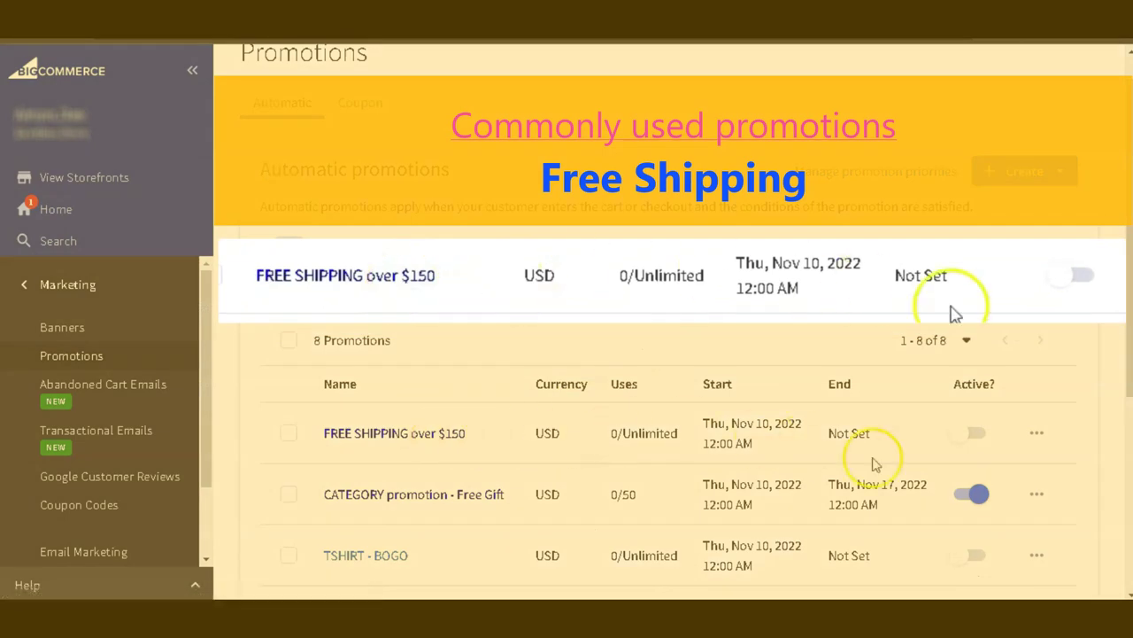
Step: Activate FREE SHIPPING over $150 and review its free shipping rule
{"action": "left_click", "coordinate": [974, 433]}
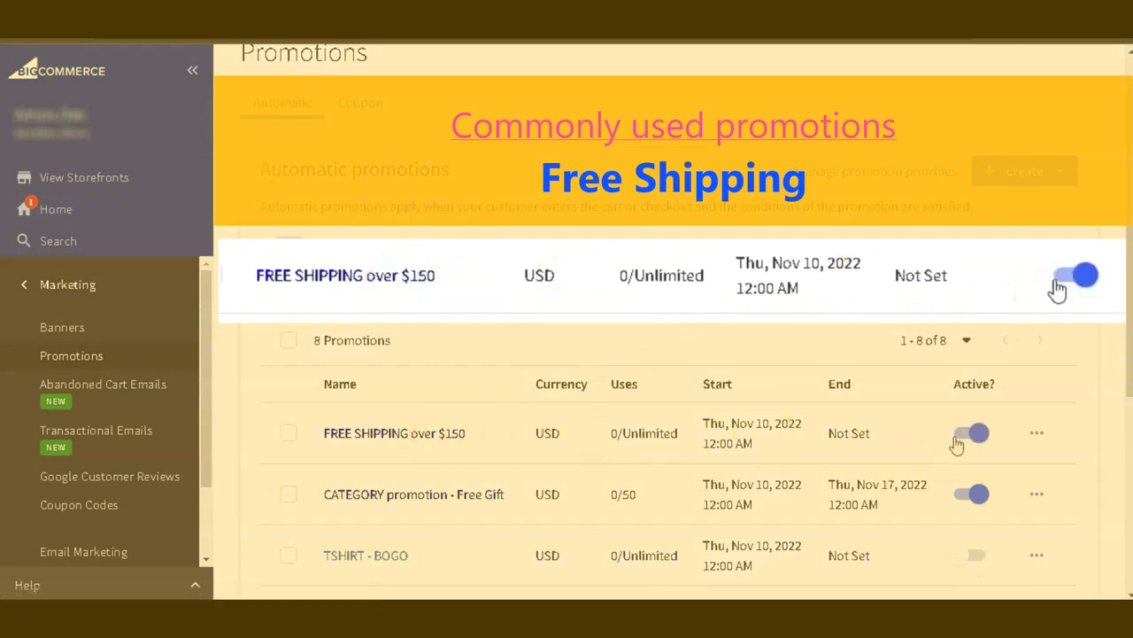
{"action": "left_click", "coordinate": [443, 433]}
{"action": "scroll", "coordinate": [576, 310], "scroll_direction": "down", "scroll_amount": 5}
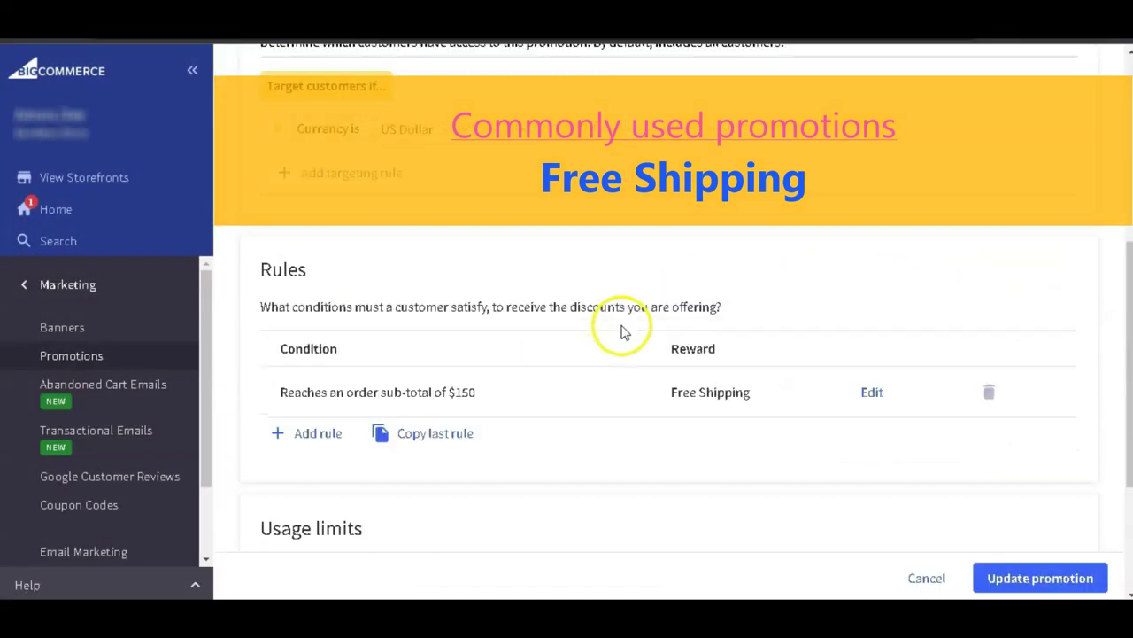
{"action": "left_click", "coordinate": [872, 393]}
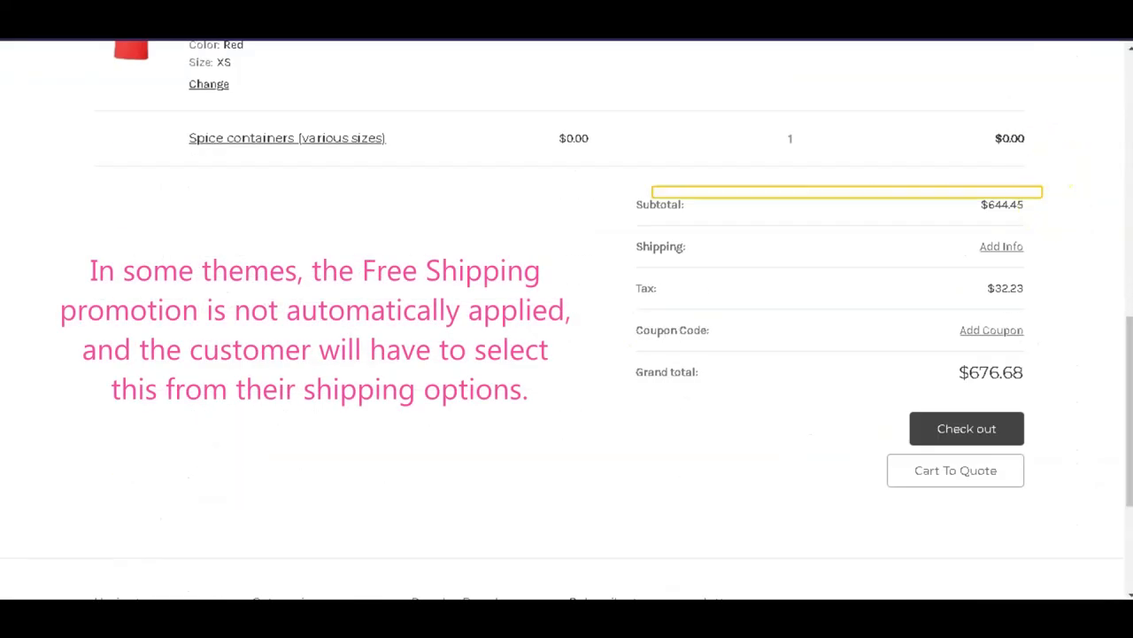
Step: Estimate cart shipping to California to confirm Free Shipping is offered
{"action": "left_click", "coordinate": [998, 247]}
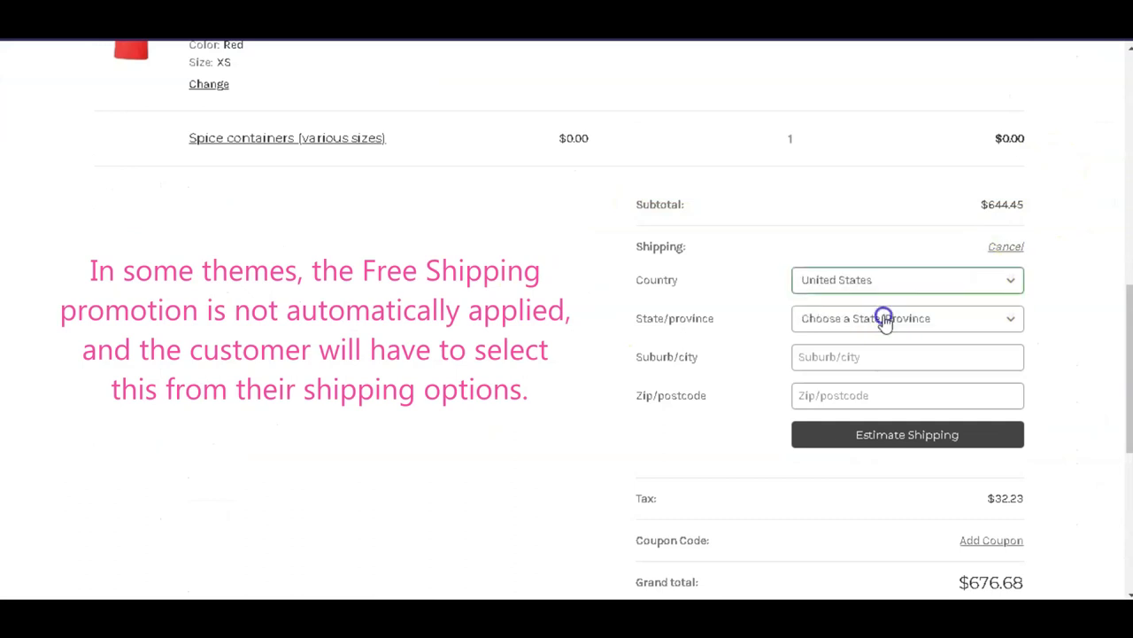
{"action": "left_click", "coordinate": [885, 317]}
{"action": "left_click", "coordinate": [860, 193]}
{"action": "left_click", "coordinate": [895, 393]}
{"action": "left_click", "coordinate": [872, 441]}
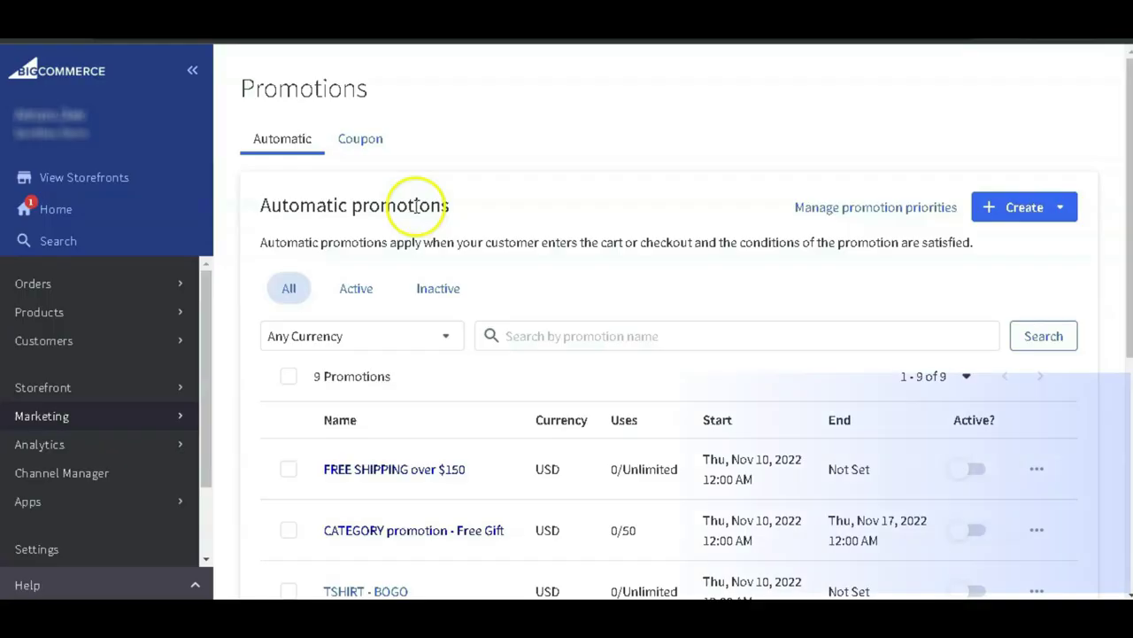
Step: Start a new coupon promotion under Marketing and enter its name
{"action": "left_click", "coordinate": [78, 418]}
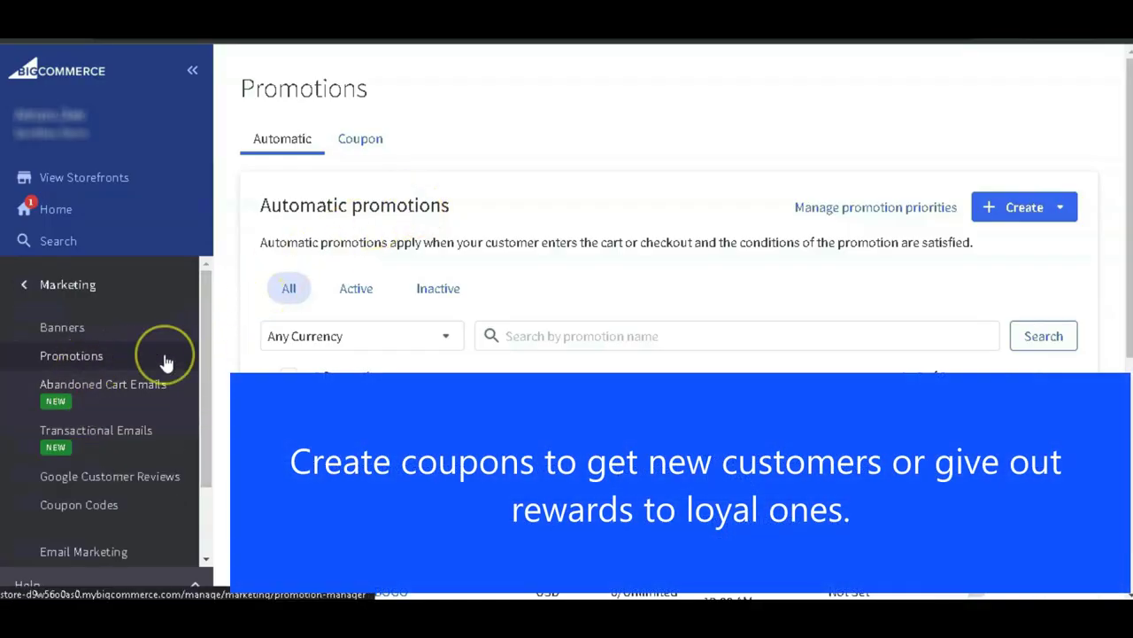
{"action": "left_click", "coordinate": [378, 141]}
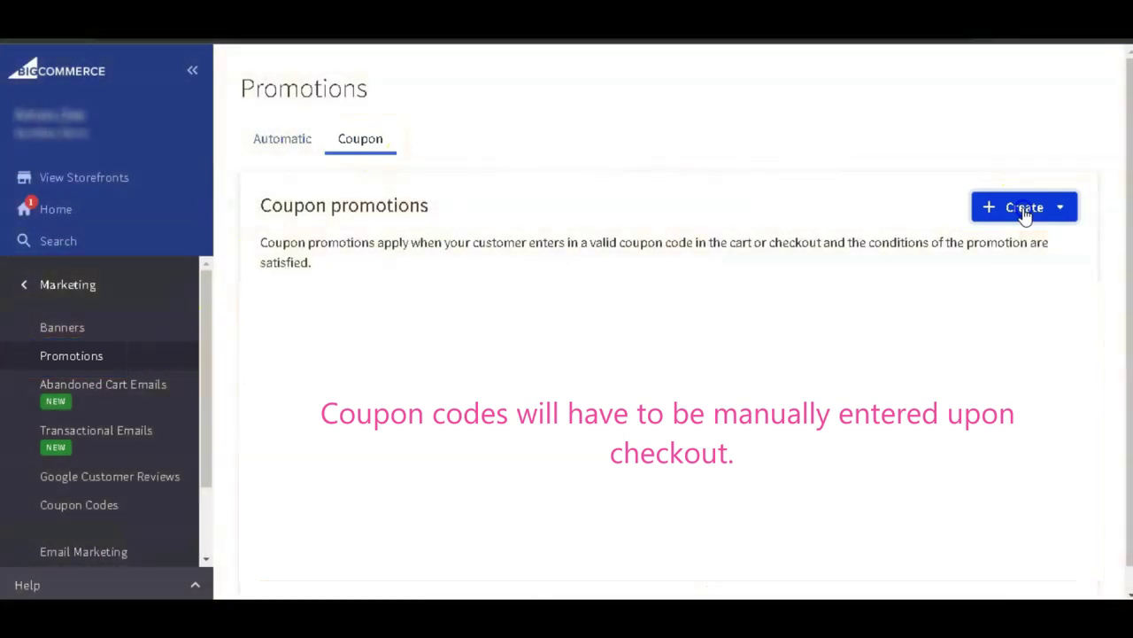
{"action": "left_click", "coordinate": [1025, 212]}
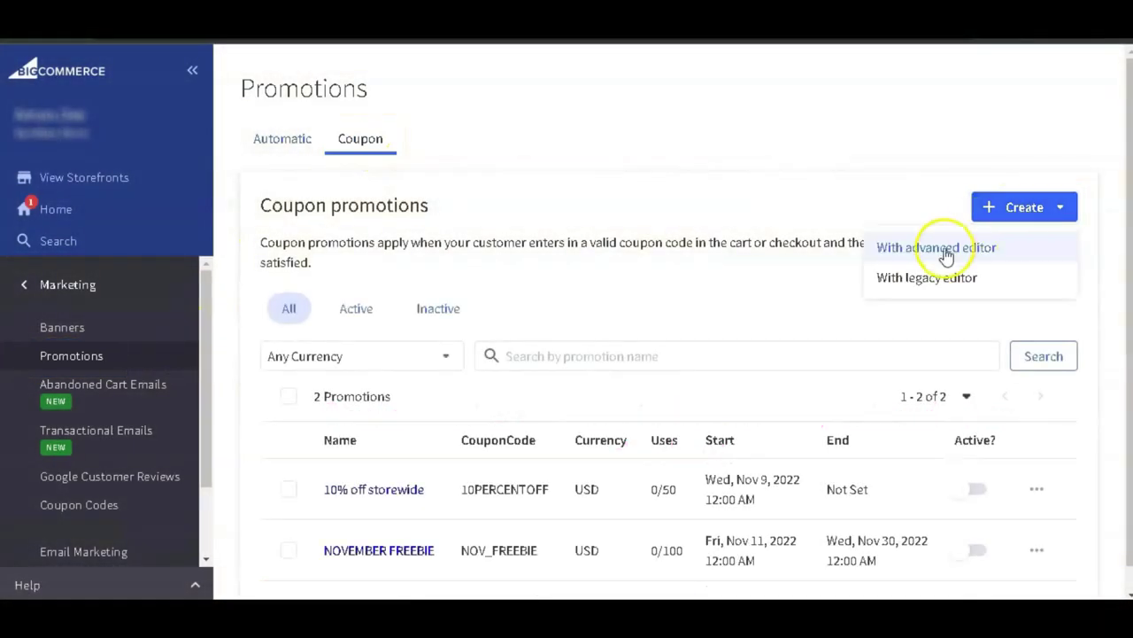
{"action": "left_click", "coordinate": [963, 277]}
{"action": "left_click", "coordinate": [557, 222]}
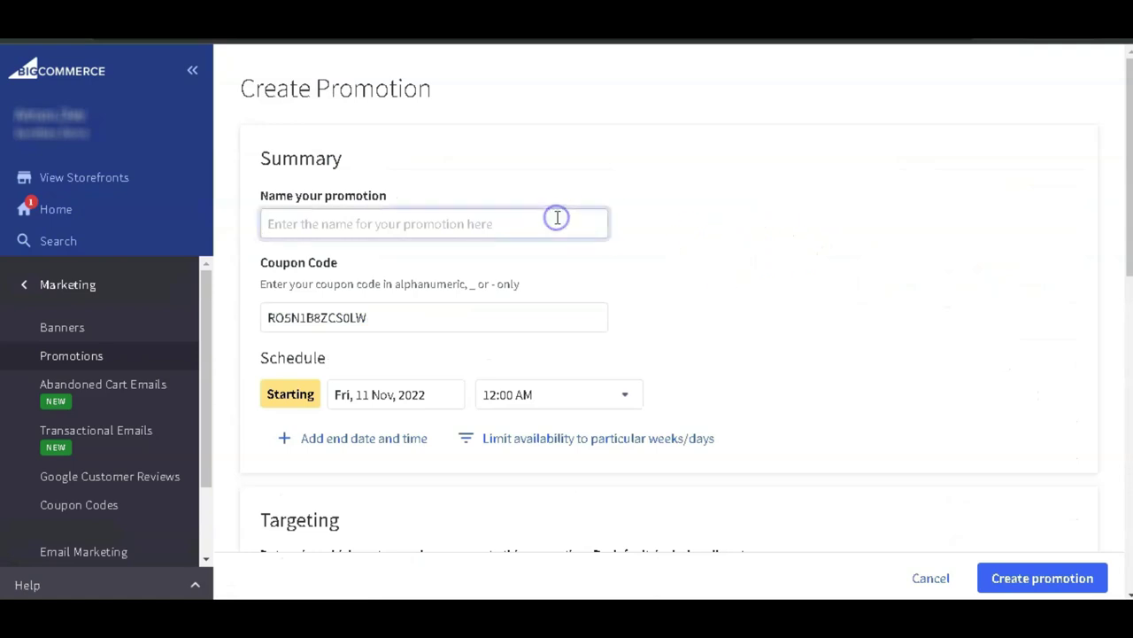
{"action": "type", "text": "PROMO COUPON NAME"}
{"action": "key", "text": "Tab"}
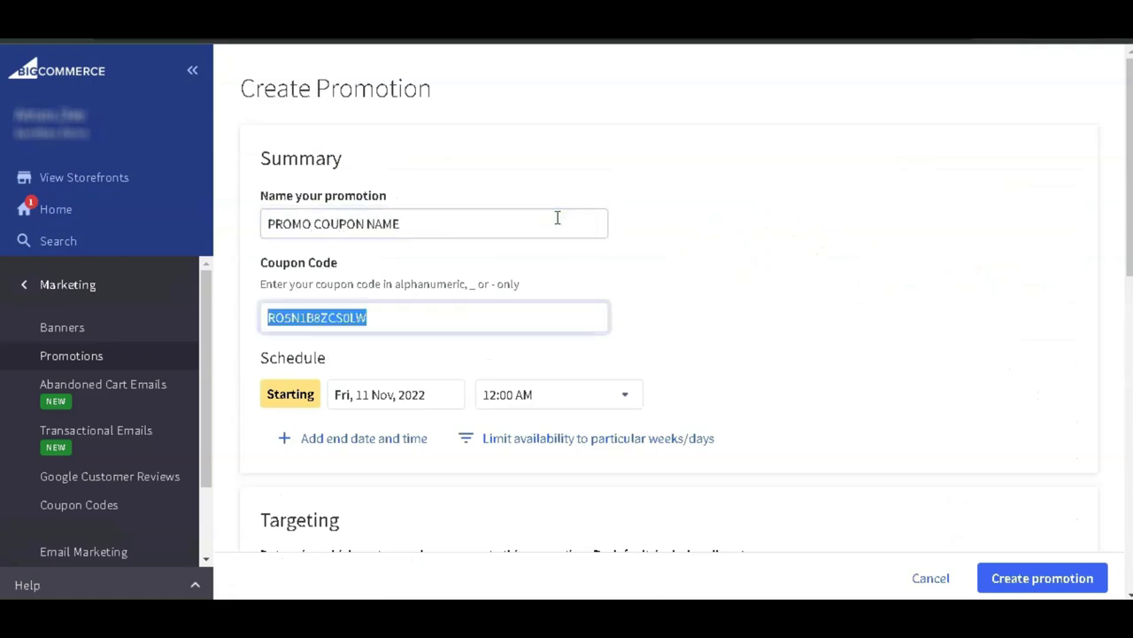
{"action": "type", "text": "CUSTOM_Coupon"}
Step: Give the coupon an end date and limit it to Mondays and Tuesdays
{"action": "left_click", "coordinate": [364, 438]}
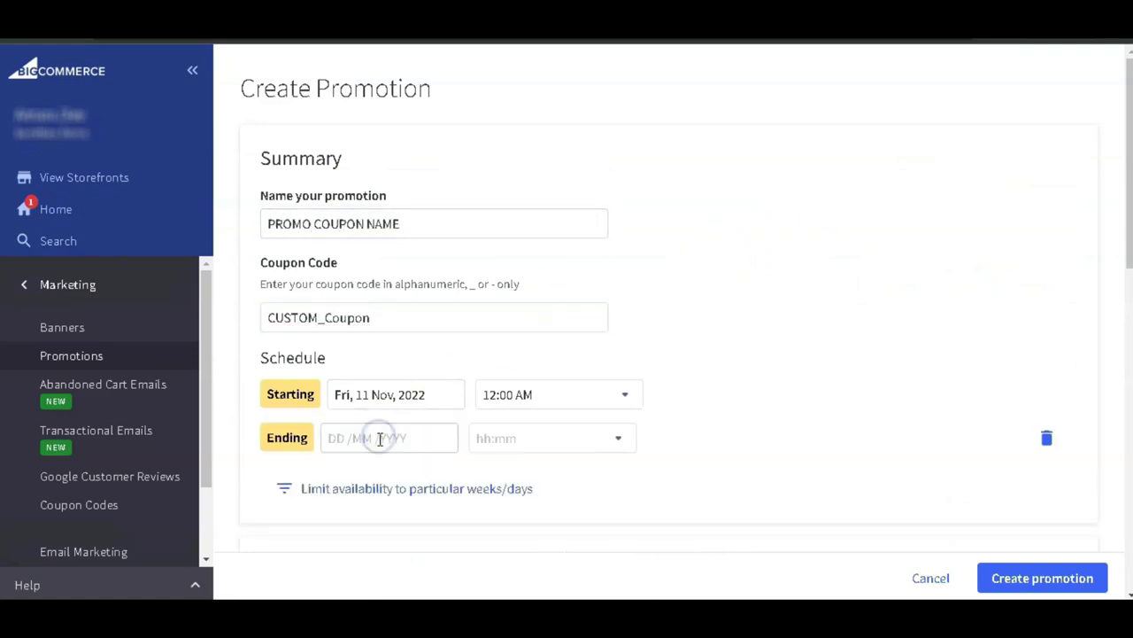
{"action": "left_click", "coordinate": [488, 485]}
{"action": "left_click", "coordinate": [682, 438]}
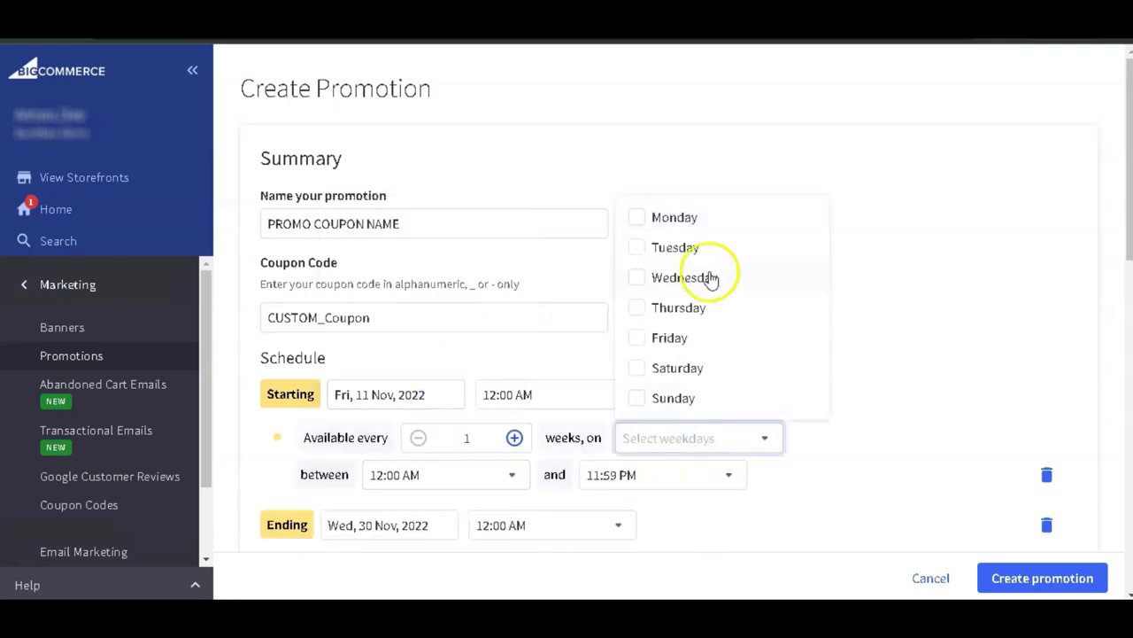
{"action": "left_click", "coordinate": [673, 217]}
{"action": "left_click", "coordinate": [675, 247]}
{"action": "scroll", "coordinate": [753, 350], "scroll_direction": "down", "scroll_amount": 2}
{"action": "scroll", "coordinate": [754, 351], "scroll_direction": "down", "scroll_amount": 3}
{"action": "scroll", "coordinate": [632, 309], "scroll_direction": "down", "scroll_amount": 3}
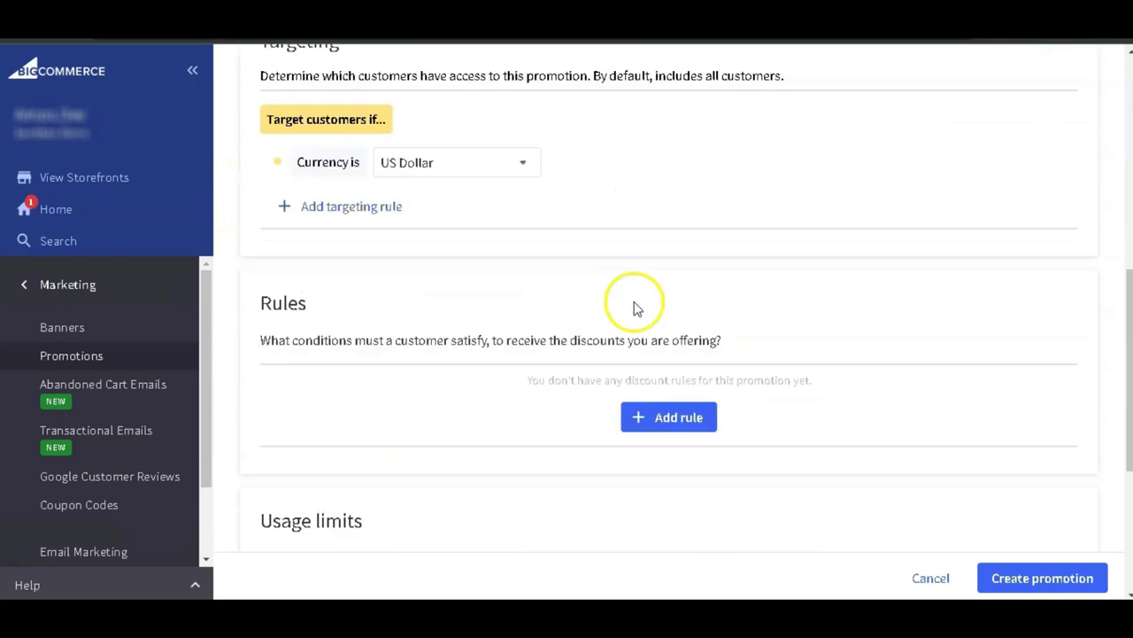
Step: Add a Discount order subtotal rule with a fixed $10 off
{"action": "left_click", "coordinate": [665, 341]}
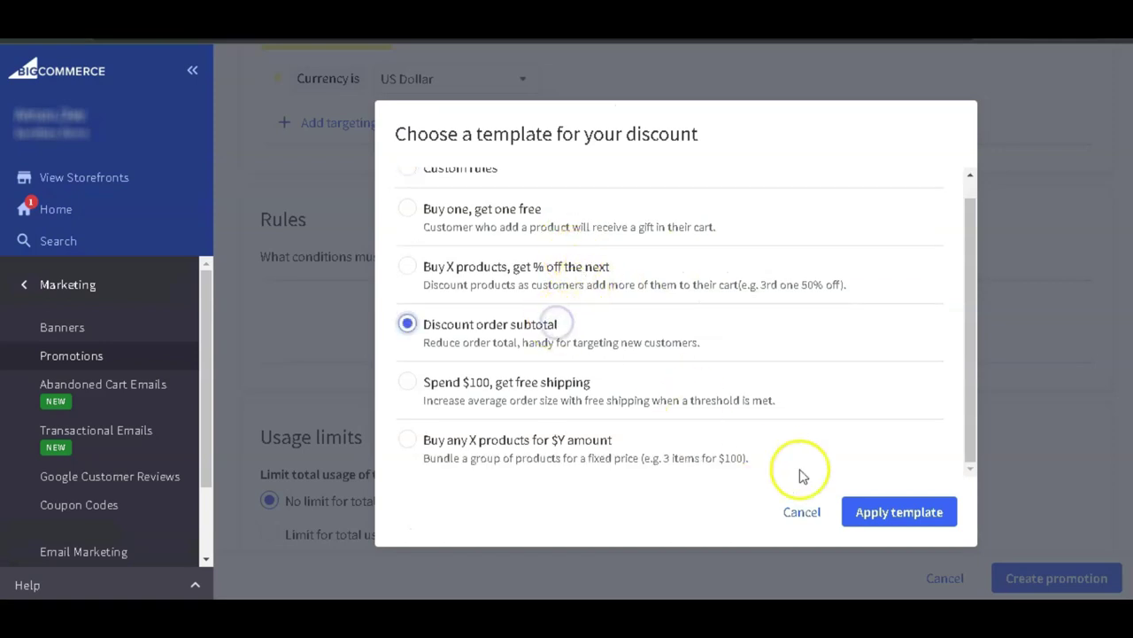
{"action": "left_click", "coordinate": [880, 513]}
{"action": "left_click", "coordinate": [488, 399]}
{"action": "double_click", "coordinate": [572, 351]}
{"action": "type", "text": "10"}
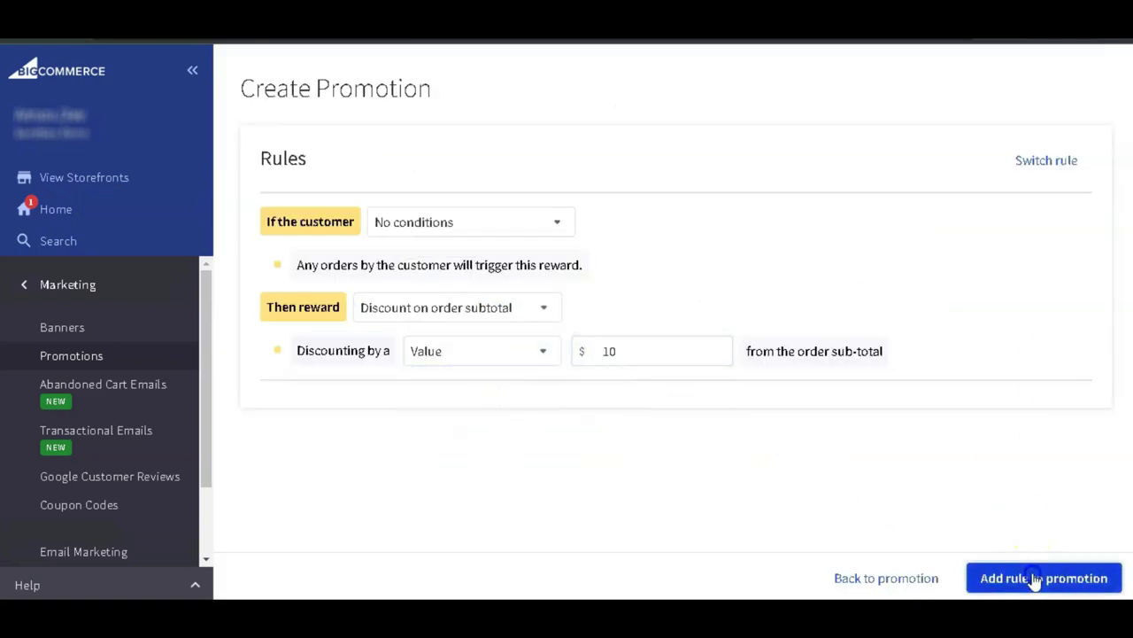
{"action": "left_click", "coordinate": [1034, 578]}
Step: Cap uses at 100 total and one per customer, allow combining, and save
{"action": "scroll", "coordinate": [407, 354], "scroll_direction": "down", "scroll_amount": 2}
{"action": "left_click", "coordinate": [337, 324]}
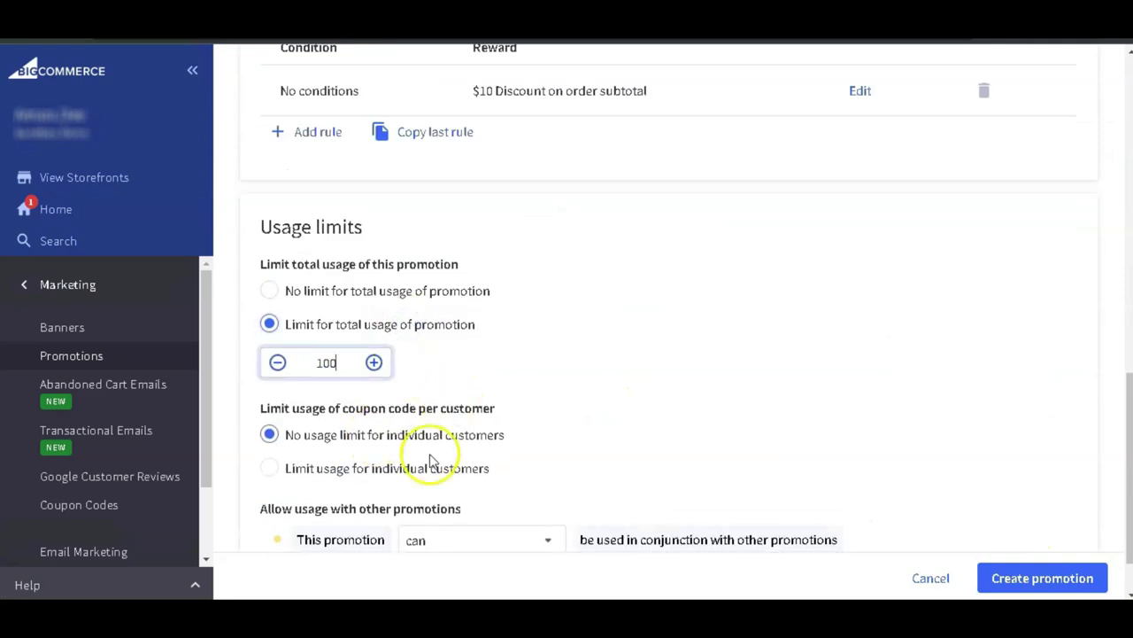
{"action": "left_click", "coordinate": [463, 468]}
{"action": "scroll", "coordinate": [463, 467], "scroll_direction": "down", "scroll_amount": 1}
{"action": "left_click", "coordinate": [374, 389]}
{"action": "left_click", "coordinate": [277, 389]}
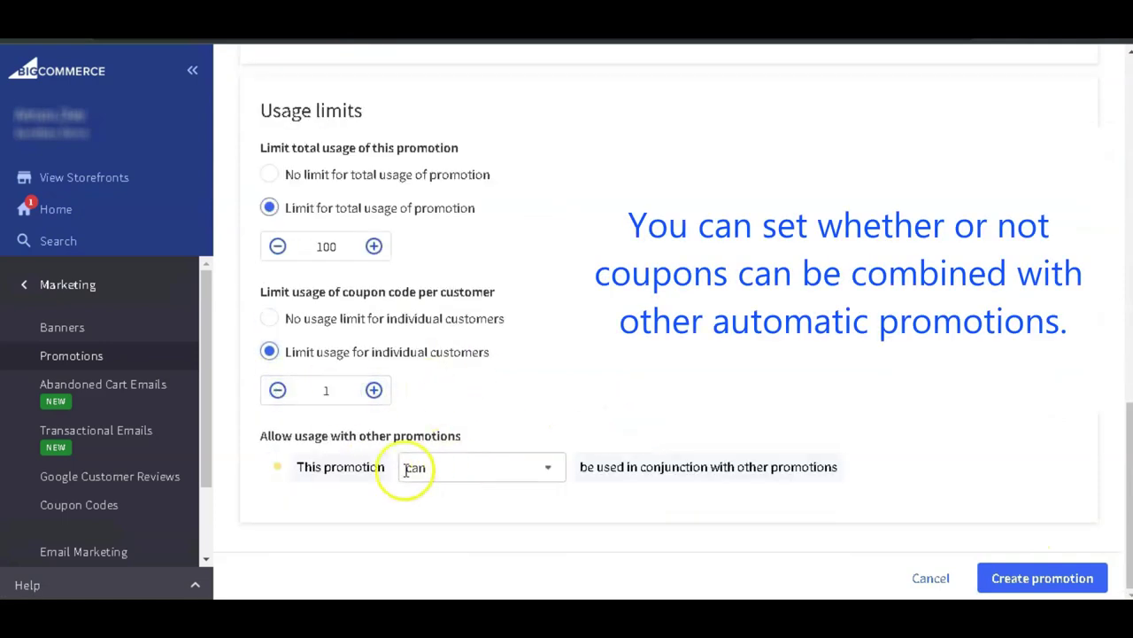
{"action": "left_click", "coordinate": [408, 469]}
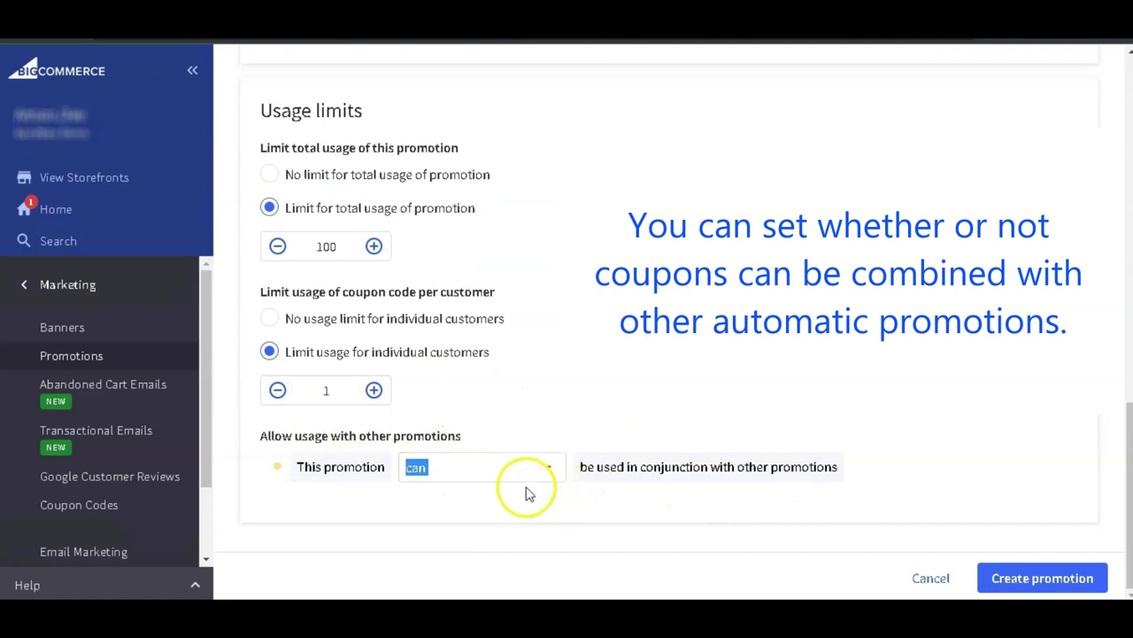
{"action": "left_click", "coordinate": [1063, 584]}
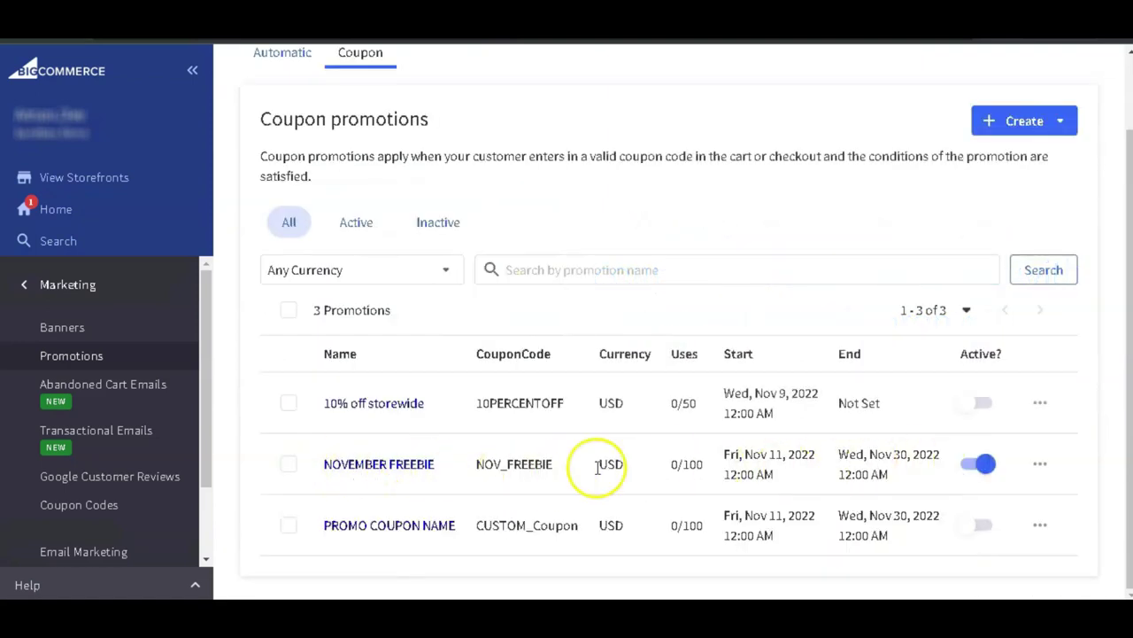
Step: Review the NOVEMBER FREEBIE coupon's $20 discount rule
{"action": "left_click", "coordinate": [397, 466]}
{"action": "scroll", "coordinate": [824, 354], "scroll_direction": "down", "scroll_amount": 5}
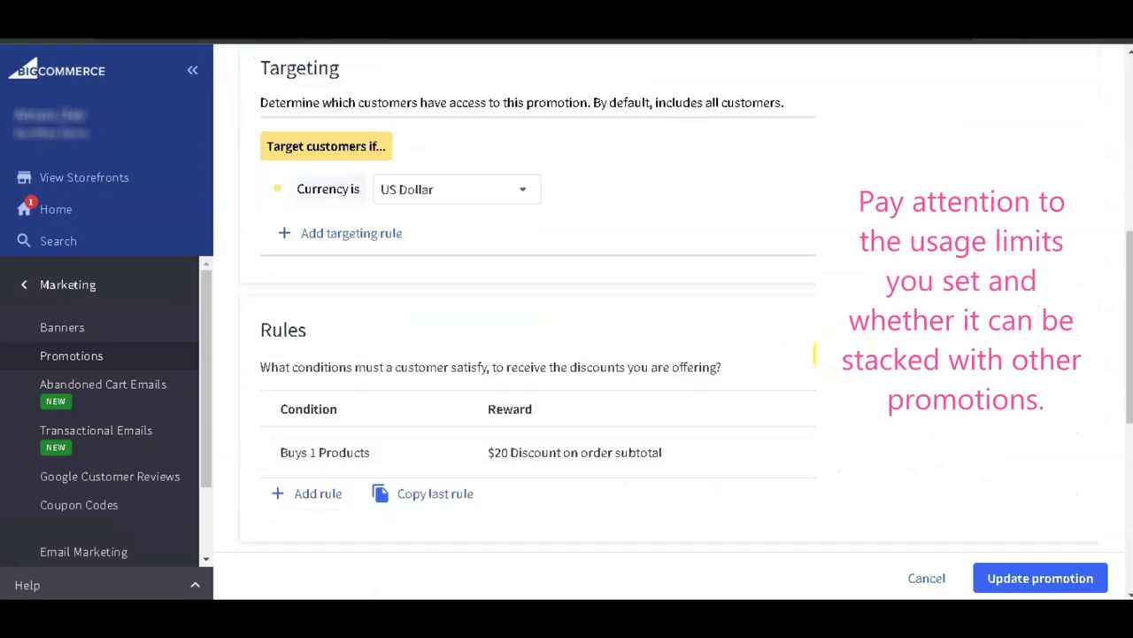
{"action": "scroll", "coordinate": [823, 354], "scroll_direction": "down", "scroll_amount": 2}
{"action": "left_click", "coordinate": [325, 284]}
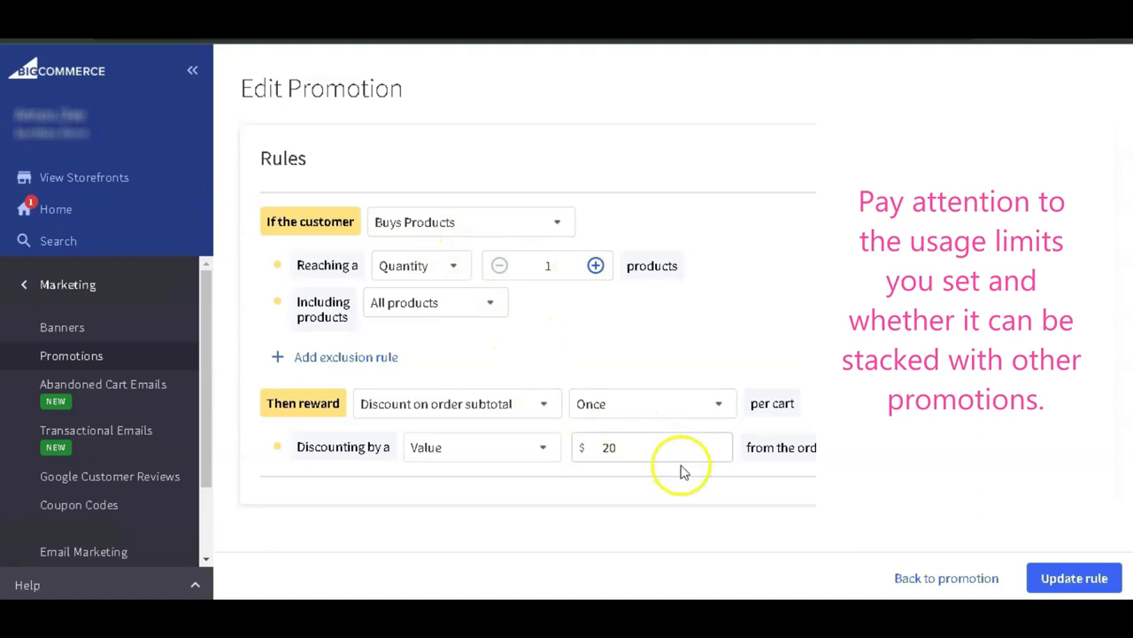
{"action": "left_click", "coordinate": [977, 580]}
Step: Open the SHOPPING SPREE automatic promotion and set it Active
{"action": "scroll", "coordinate": [673, 496], "scroll_direction": "down", "scroll_amount": 2}
{"action": "scroll", "coordinate": [664, 505], "scroll_direction": "down", "scroll_amount": 1}
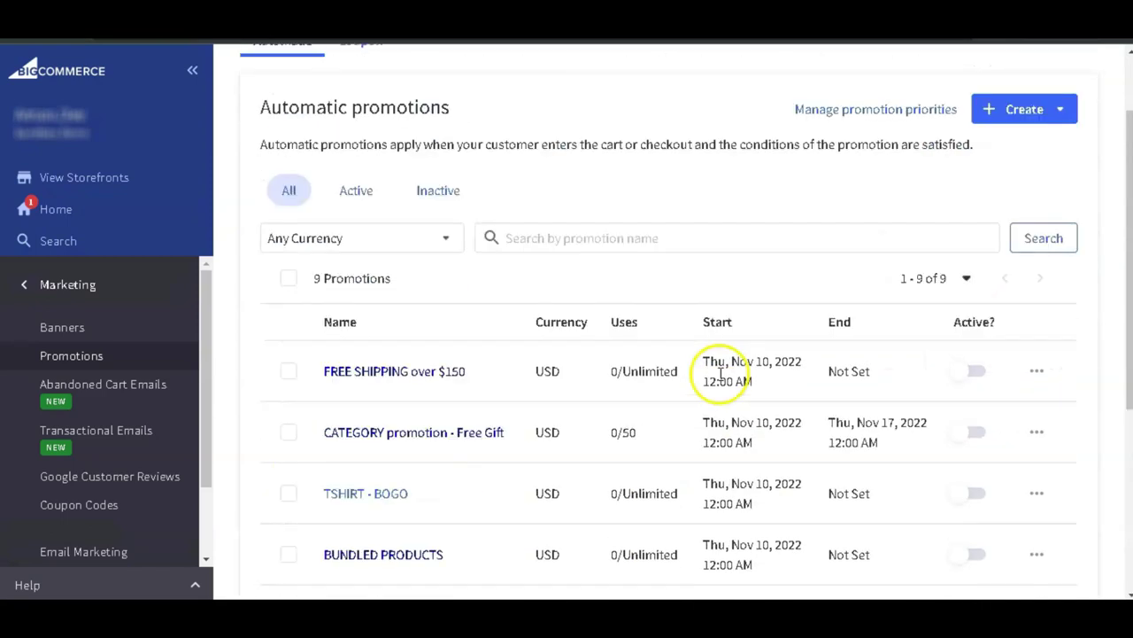
{"action": "scroll", "coordinate": [575, 265], "scroll_direction": "down", "scroll_amount": 5}
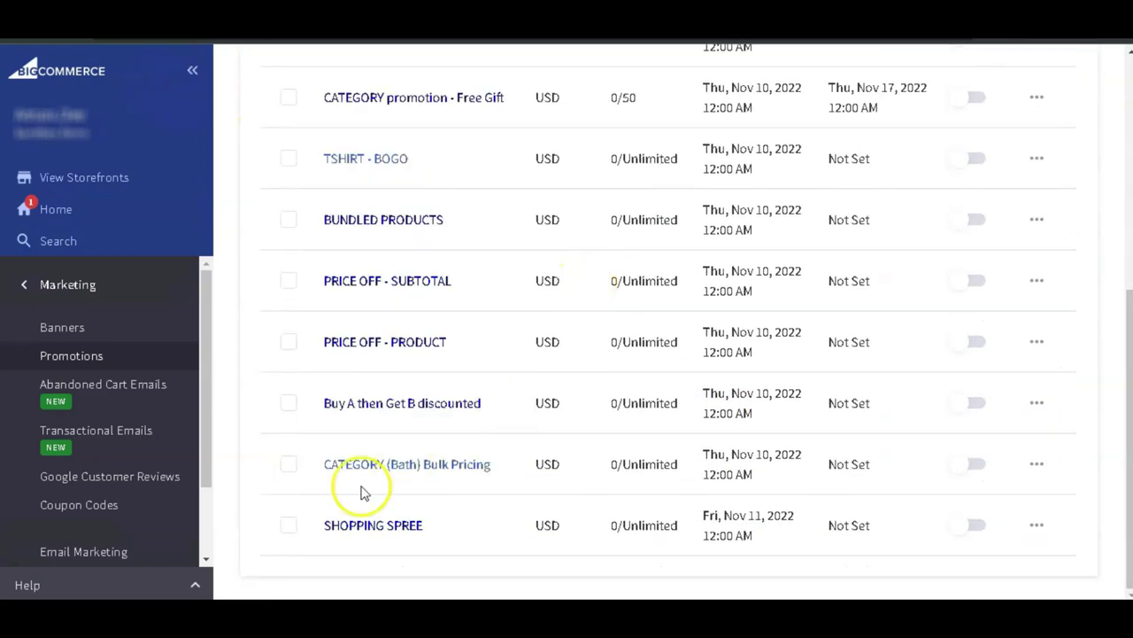
{"action": "left_click", "coordinate": [383, 535]}
{"action": "scroll", "coordinate": [655, 394], "scroll_direction": "down", "scroll_amount": 5}
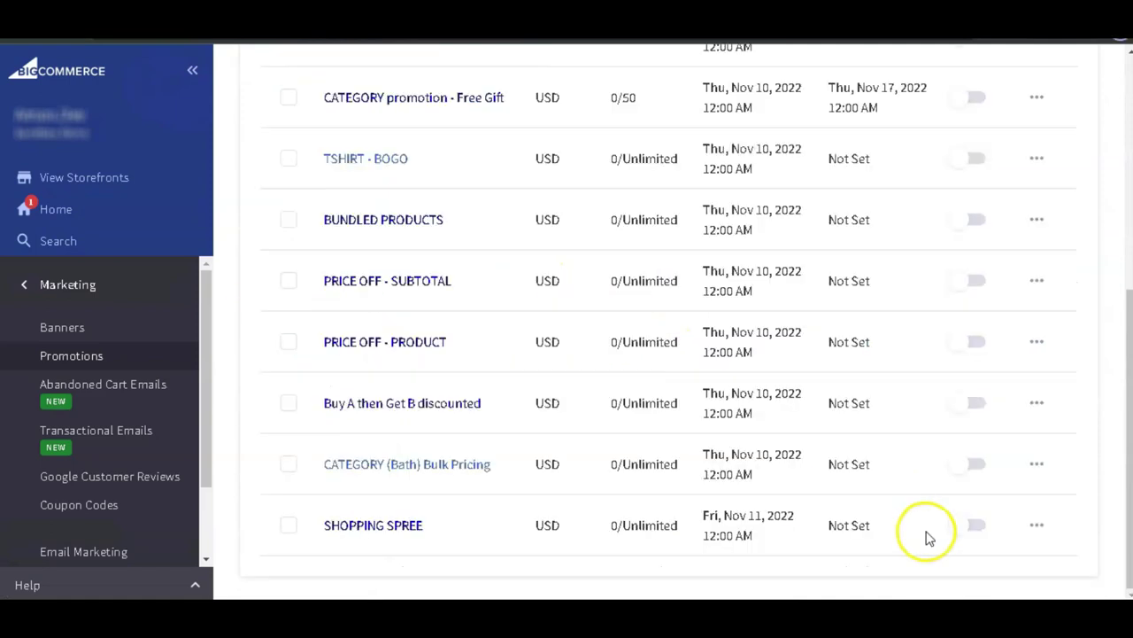
{"action": "left_click", "coordinate": [967, 529]}
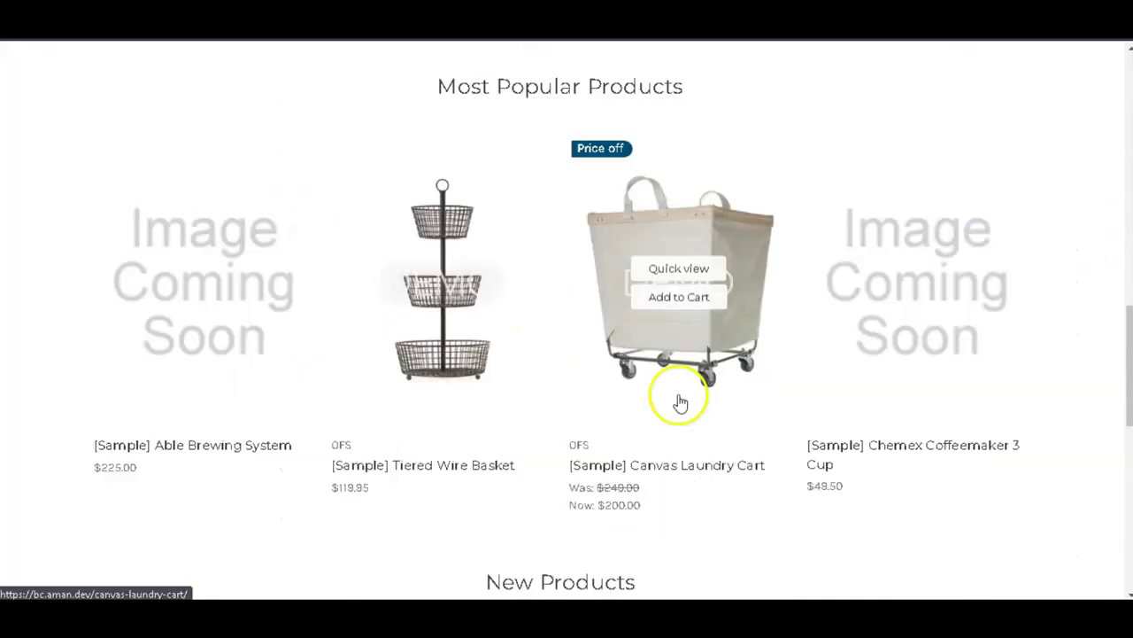
Step: Add the Canvas Laundry Cart to the cart and apply coupon nov_freeBIE
{"action": "left_click", "coordinate": [685, 301]}
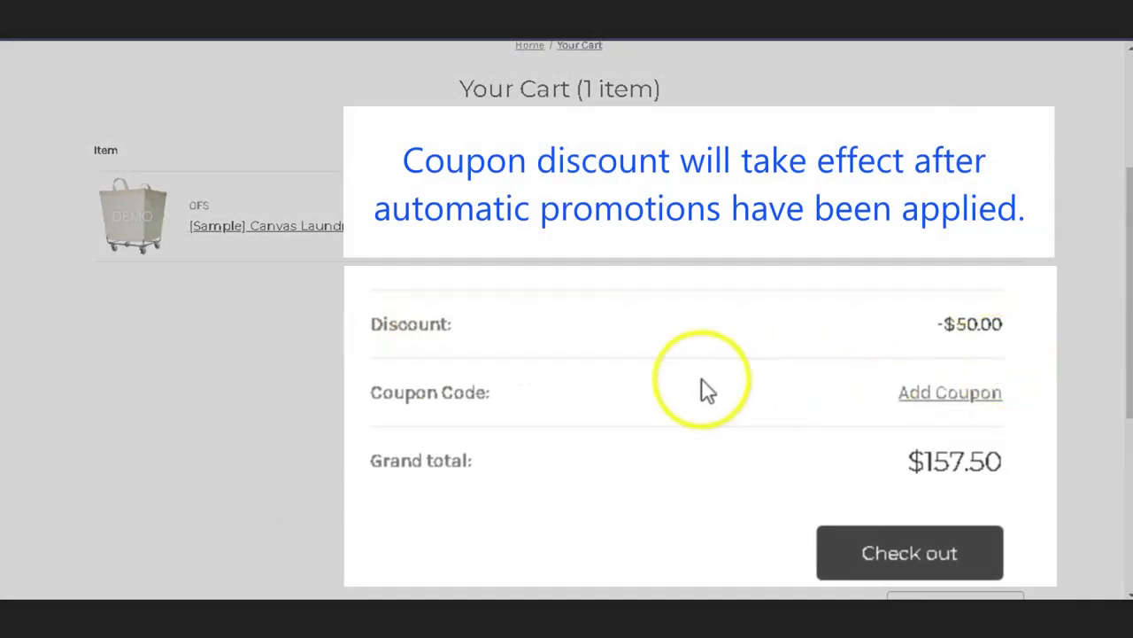
{"action": "left_click", "coordinate": [978, 394]}
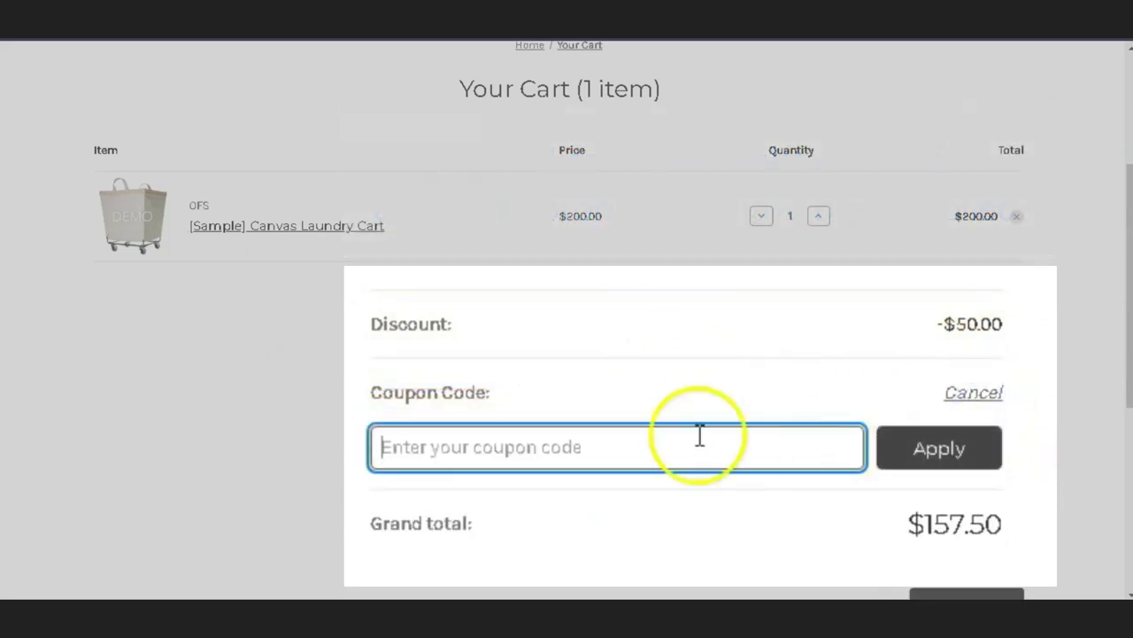
{"action": "type", "text": "nov_freeBIE"}
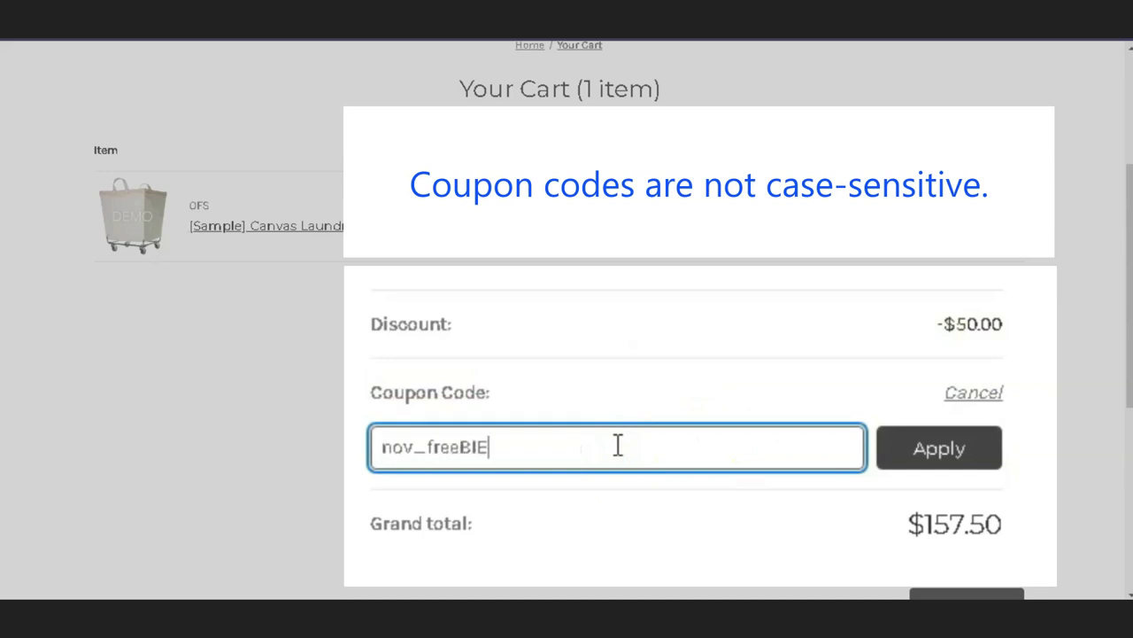
{"action": "left_click", "coordinate": [953, 453]}
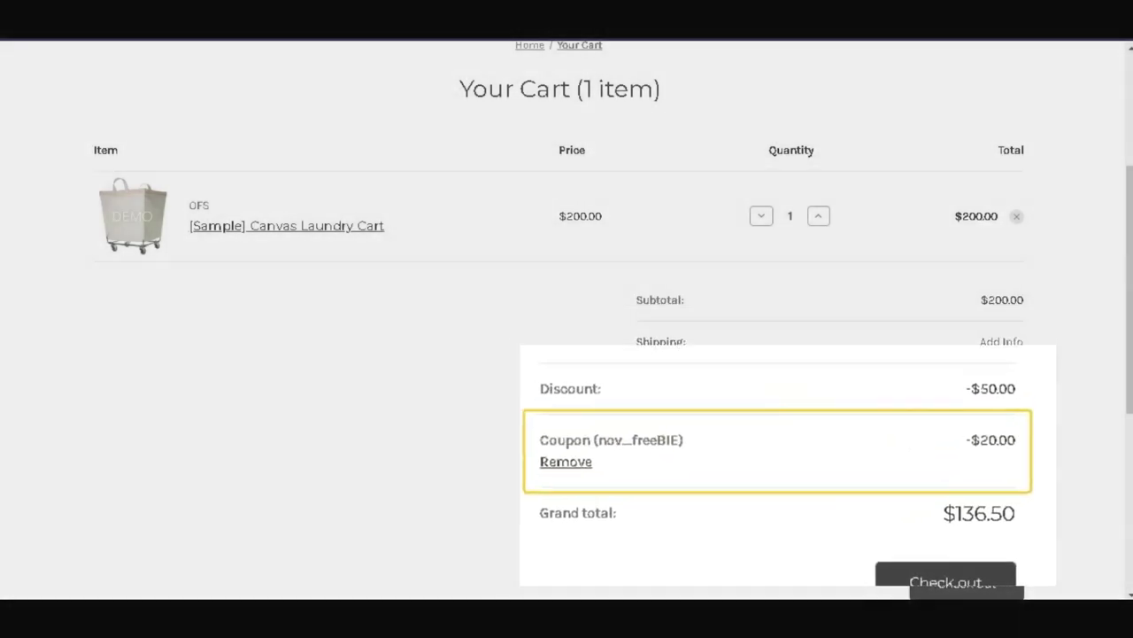
Step: Make the coupon non-combinable, rejected whenever automatic promotions apply, and update it
{"action": "scroll", "coordinate": [759, 334], "scroll_direction": "down", "scroll_amount": 5}
{"action": "scroll", "coordinate": [759, 333], "scroll_direction": "down", "scroll_amount": 5}
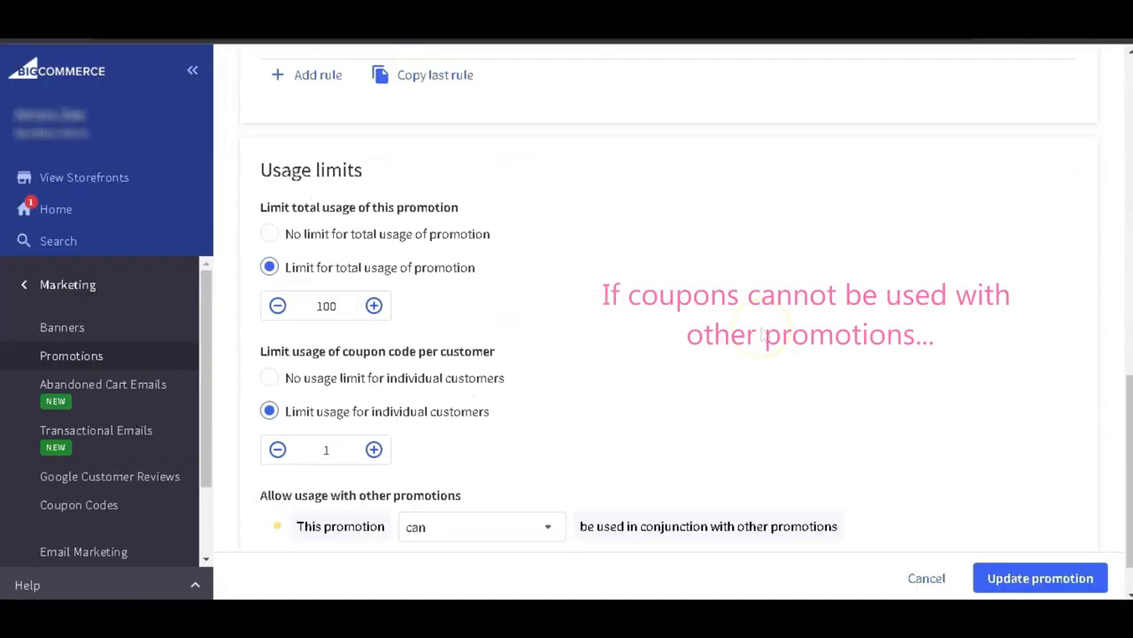
{"action": "left_click", "coordinate": [549, 469]}
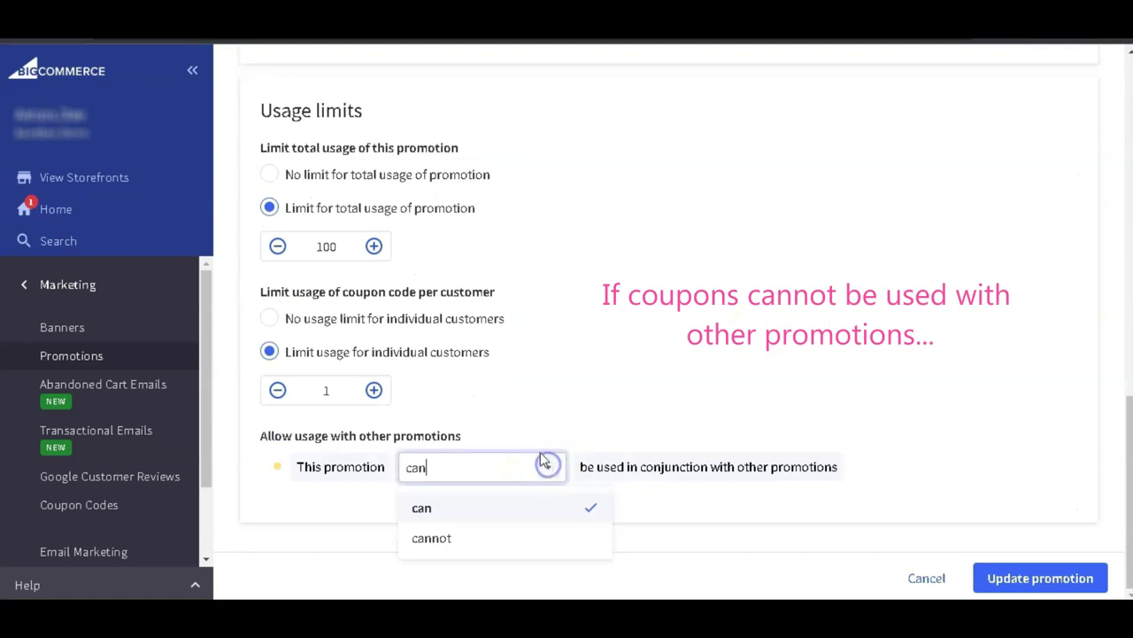
{"action": "left_click", "coordinate": [532, 537]}
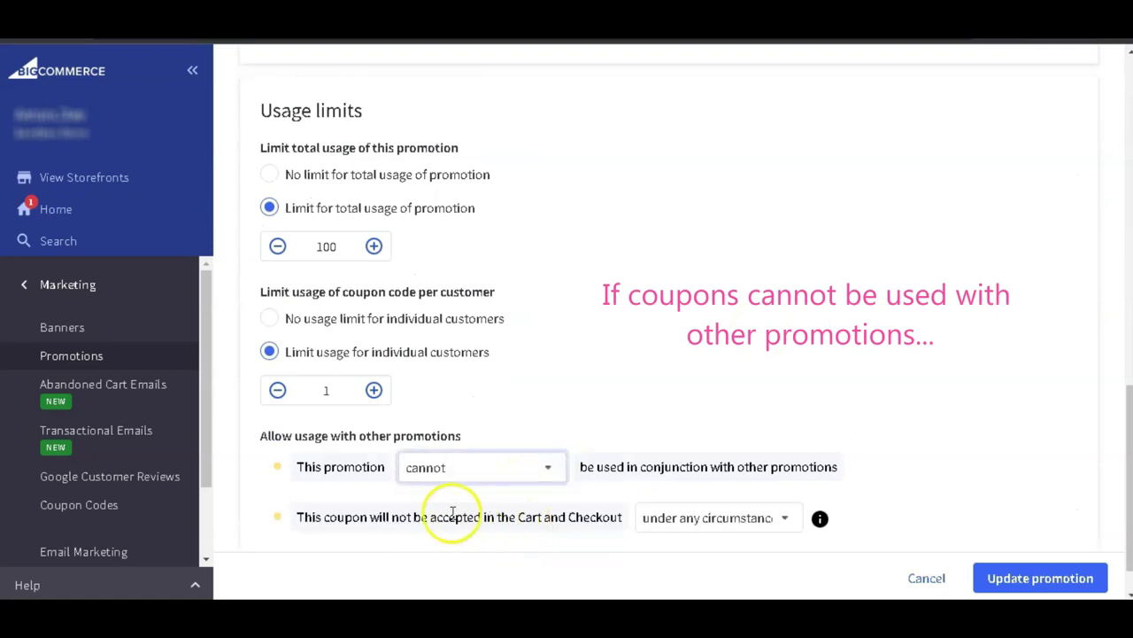
{"action": "left_click", "coordinate": [785, 520]}
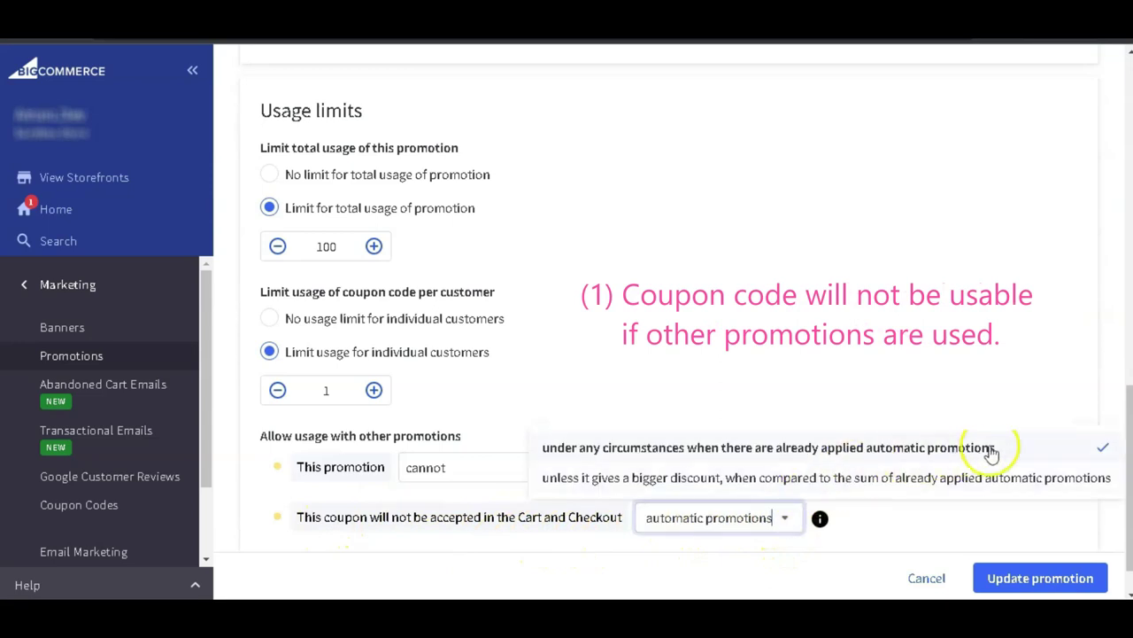
{"action": "left_click", "coordinate": [924, 451]}
{"action": "left_click", "coordinate": [992, 577]}
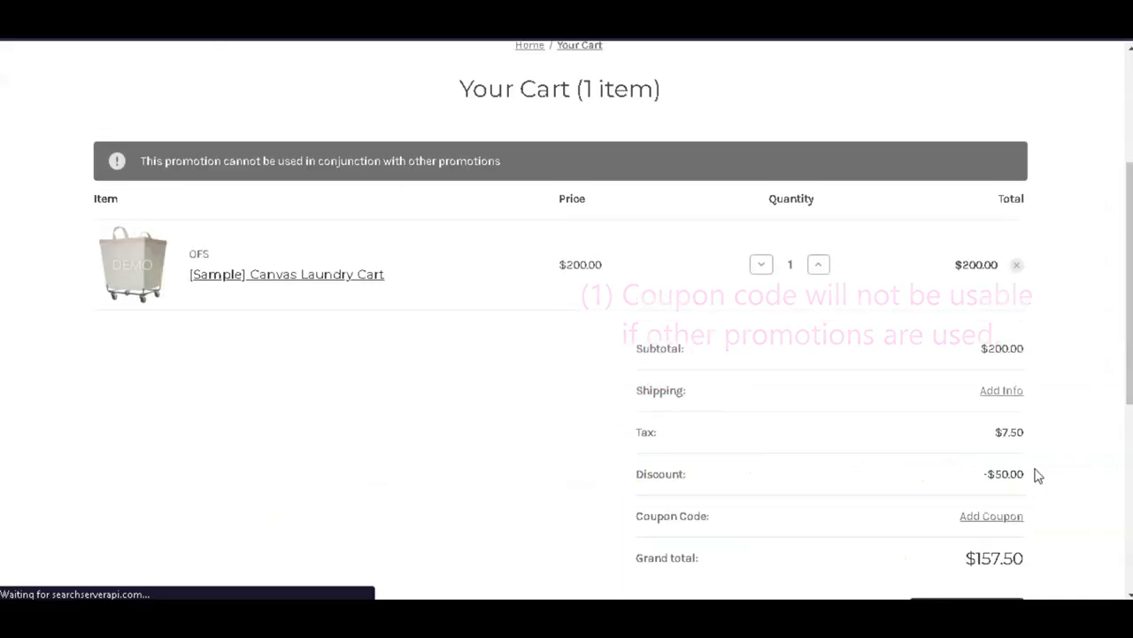
Step: Retry the coupon, then allow it only when it beats automatic discounts and retry
{"action": "left_click", "coordinate": [983, 512]}
{"action": "left_click", "coordinate": [797, 546]}
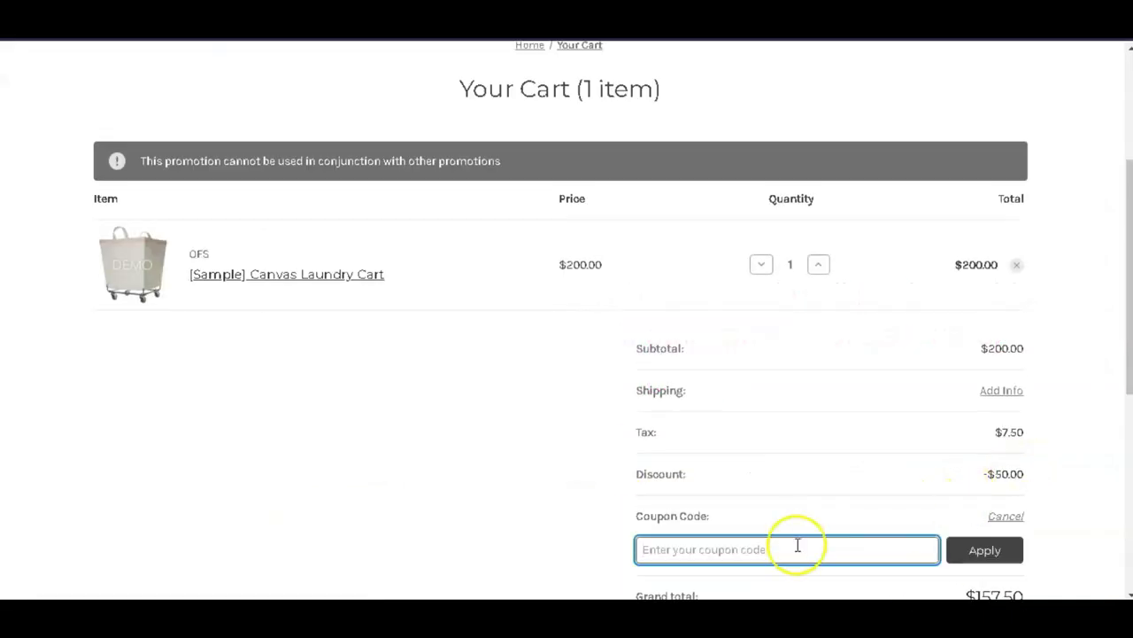
{"action": "key", "text": "Return"}
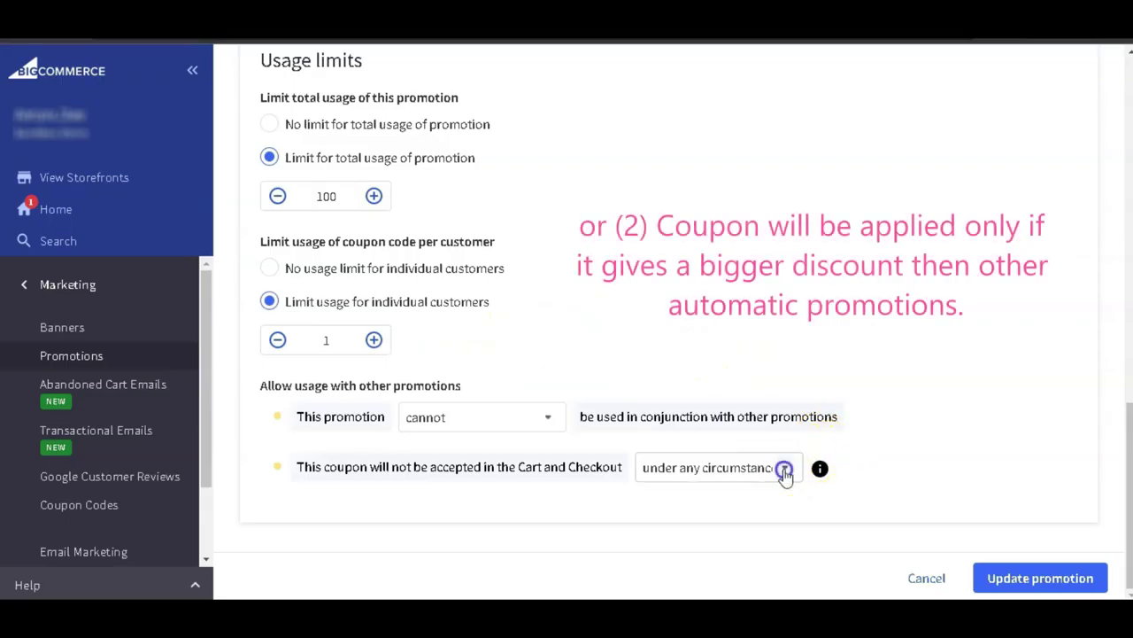
{"action": "left_click", "coordinate": [785, 469]}
{"action": "left_click", "coordinate": [811, 540]}
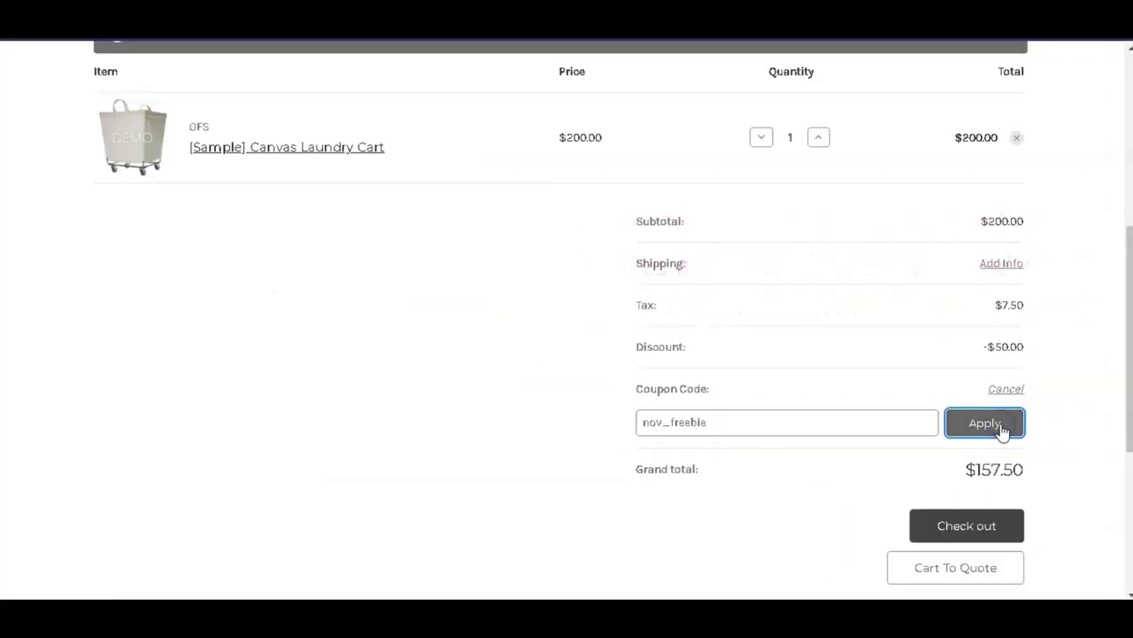
{"action": "left_click", "coordinate": [996, 427]}
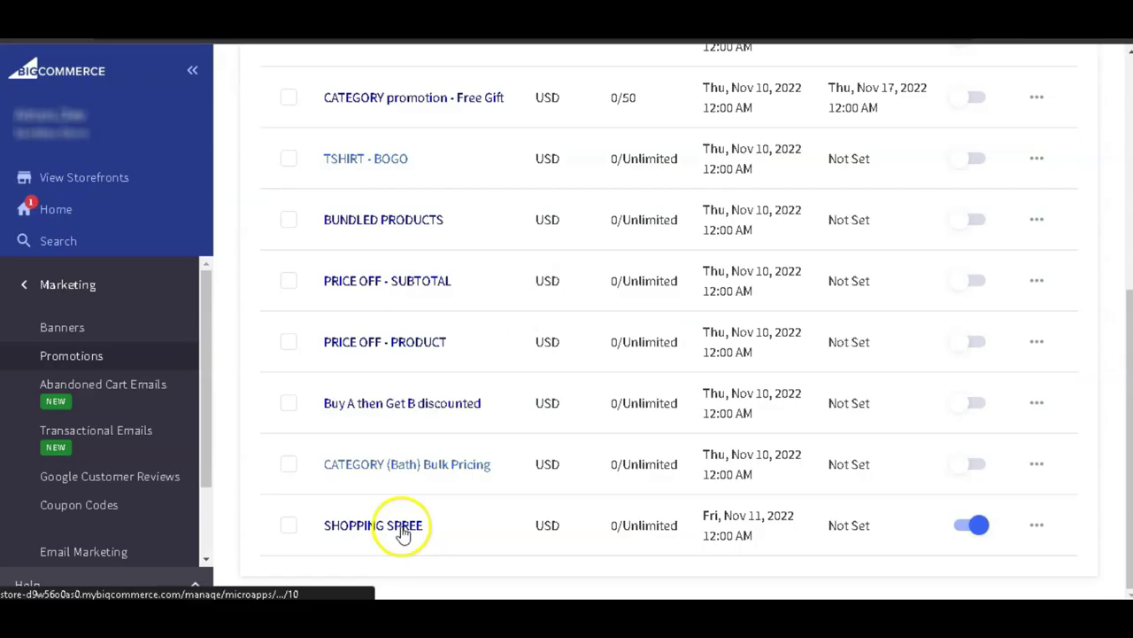
Step: Change the SHOPPING SPREE rule's discount value from 50 to 10 and save
{"action": "left_click", "coordinate": [400, 526]}
{"action": "scroll", "coordinate": [683, 400], "scroll_direction": "down", "scroll_amount": 5}
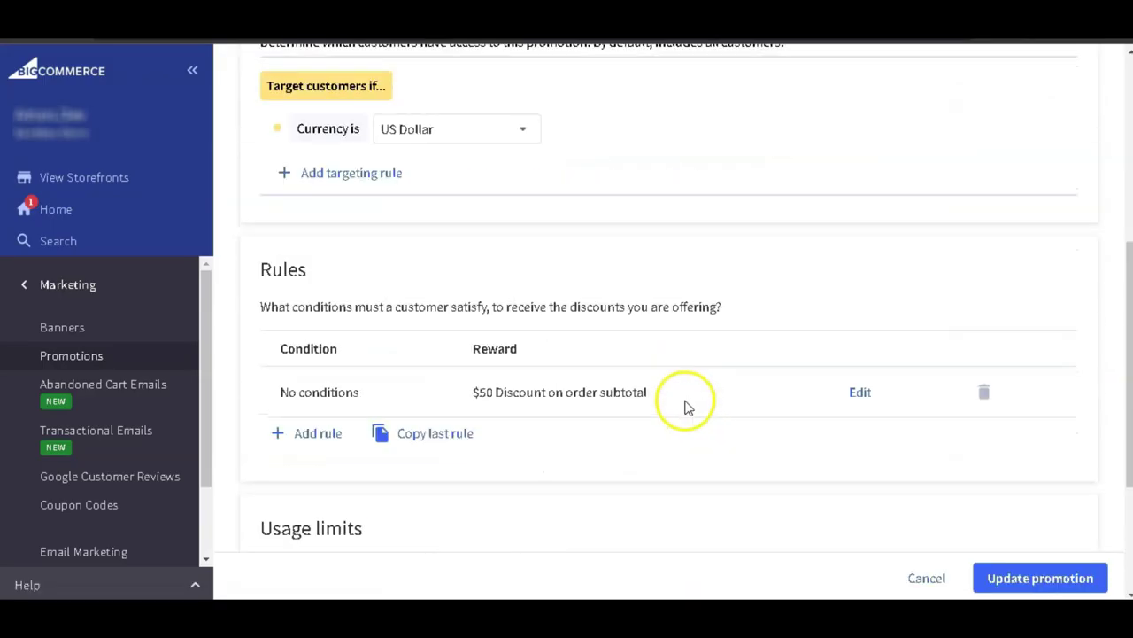
{"action": "left_click", "coordinate": [860, 312]}
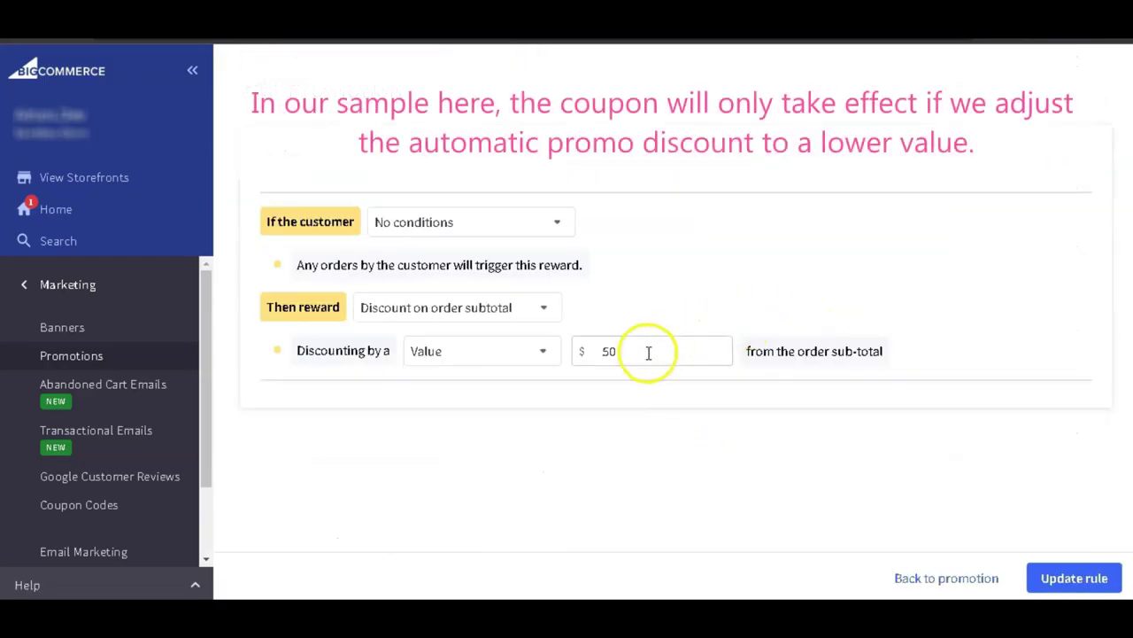
{"action": "left_click_drag", "start_coordinate": [647, 352], "coordinate": [572, 346]}
{"action": "type", "text": "10"}
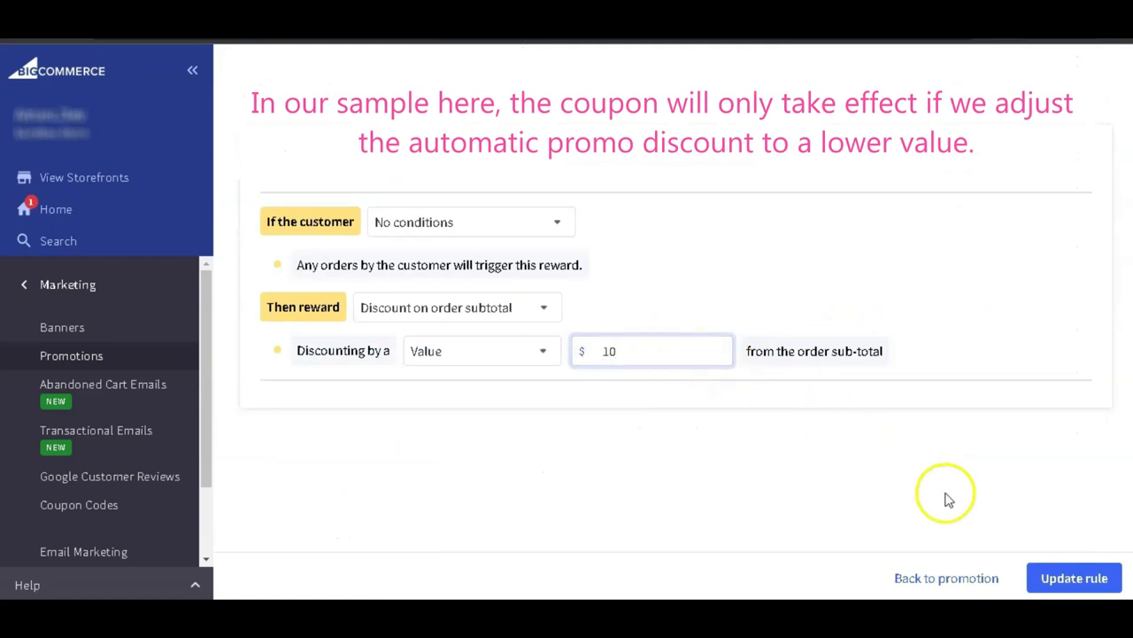
{"action": "left_click", "coordinate": [1067, 577]}
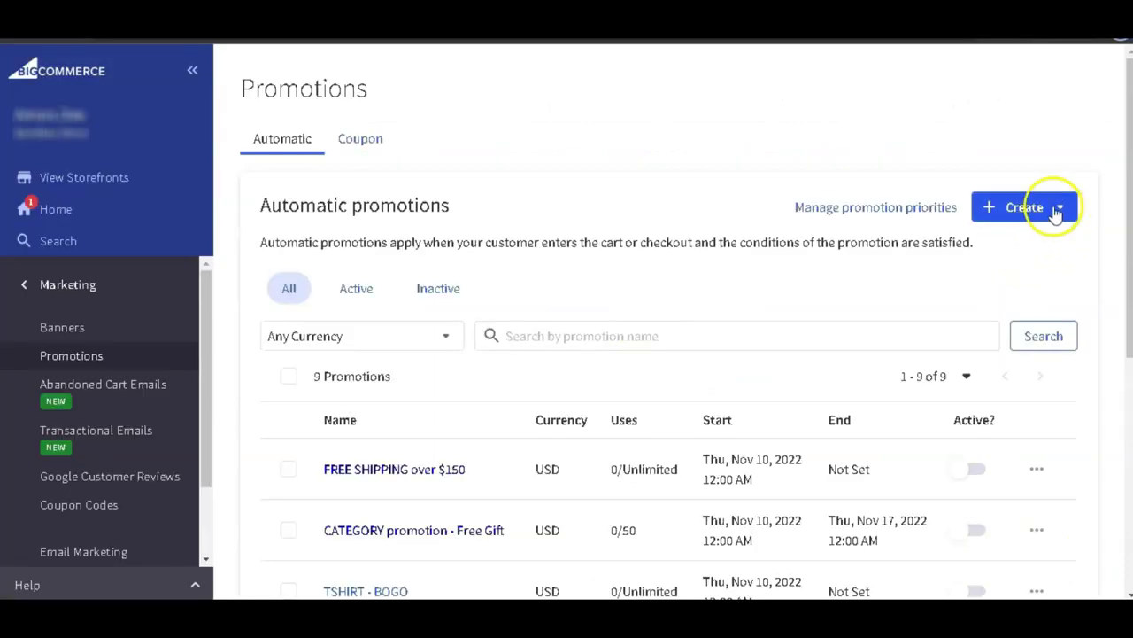
Step: Review a new coupon code form on the older Coupon Codes page, including location and shipping restrictions
{"action": "left_click", "coordinate": [1045, 207]}
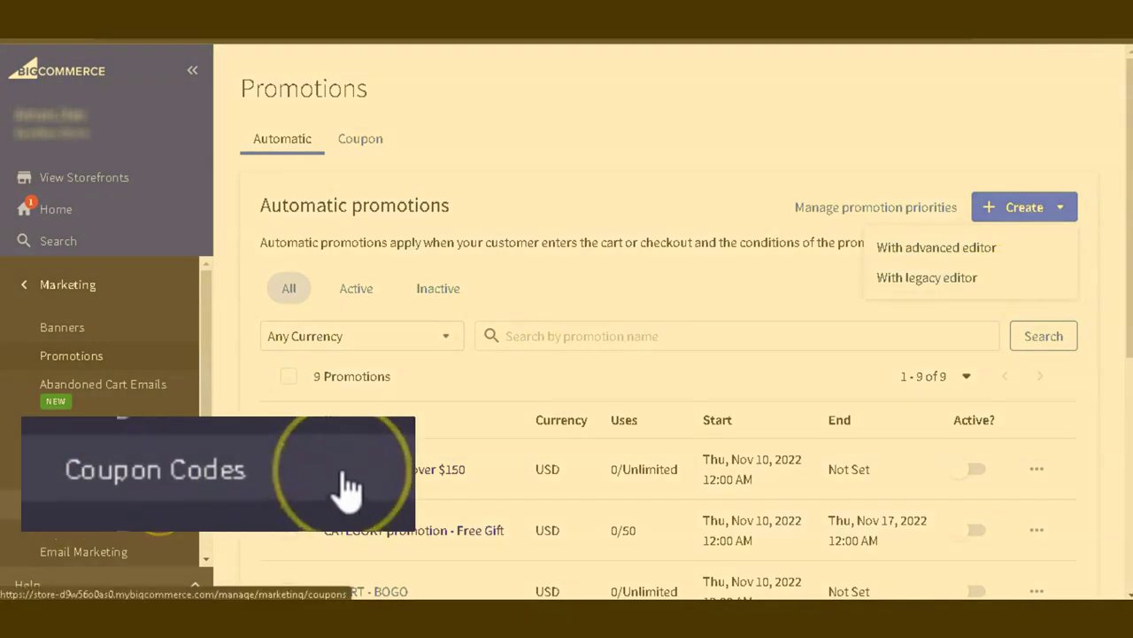
{"action": "left_click", "coordinate": [168, 478]}
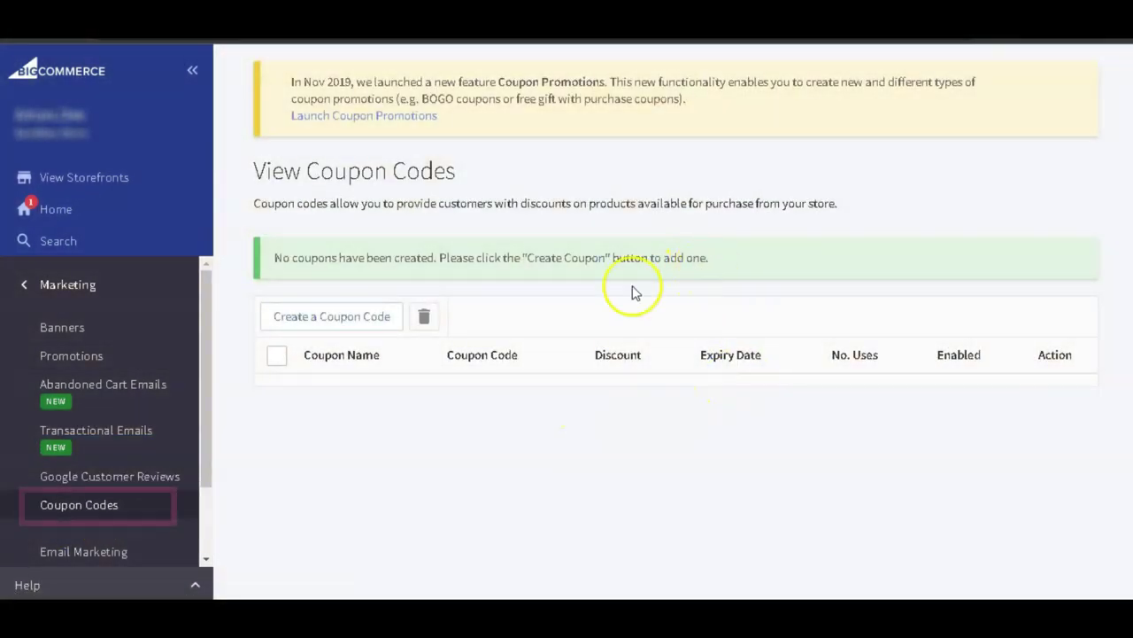
{"action": "left_click", "coordinate": [367, 319]}
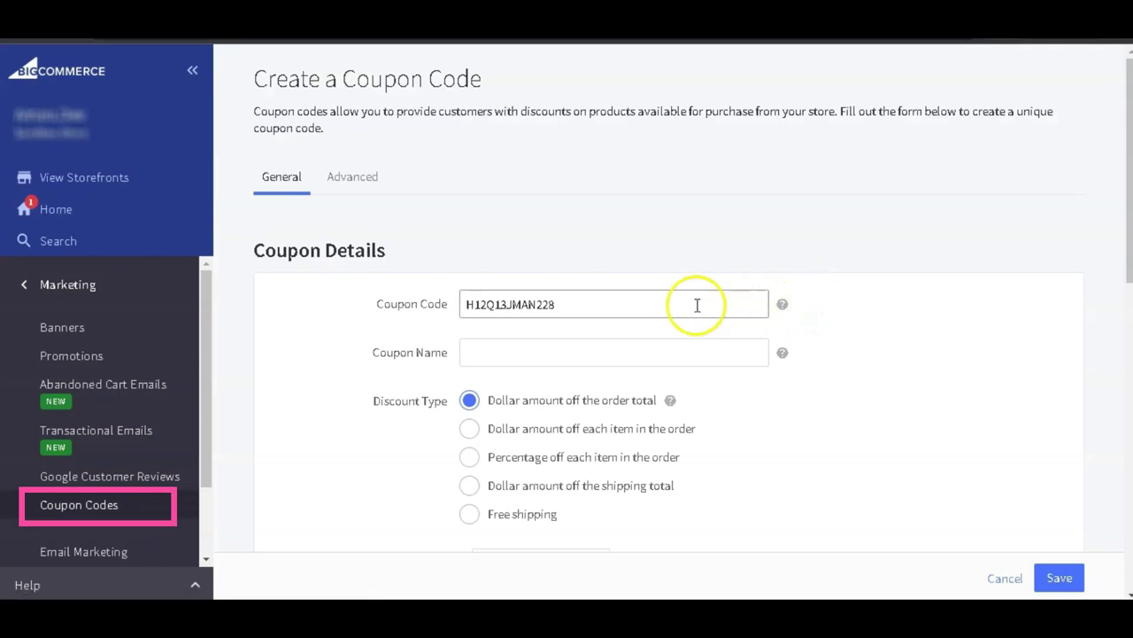
{"action": "scroll", "coordinate": [733, 421], "scroll_direction": "down", "scroll_amount": 2}
{"action": "scroll", "coordinate": [733, 425], "scroll_direction": "down", "scroll_amount": 1}
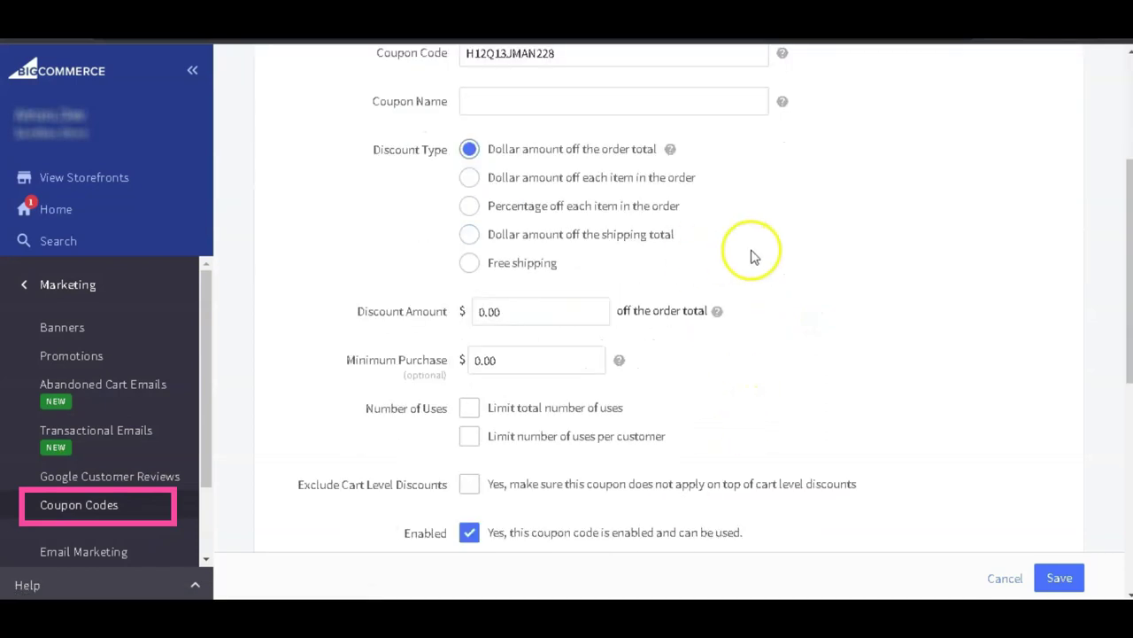
{"action": "scroll", "coordinate": [751, 256], "scroll_direction": "down", "scroll_amount": 2}
{"action": "scroll", "coordinate": [751, 256], "scroll_direction": "down", "scroll_amount": 2}
{"action": "scroll", "coordinate": [751, 256], "scroll_direction": "down", "scroll_amount": 2}
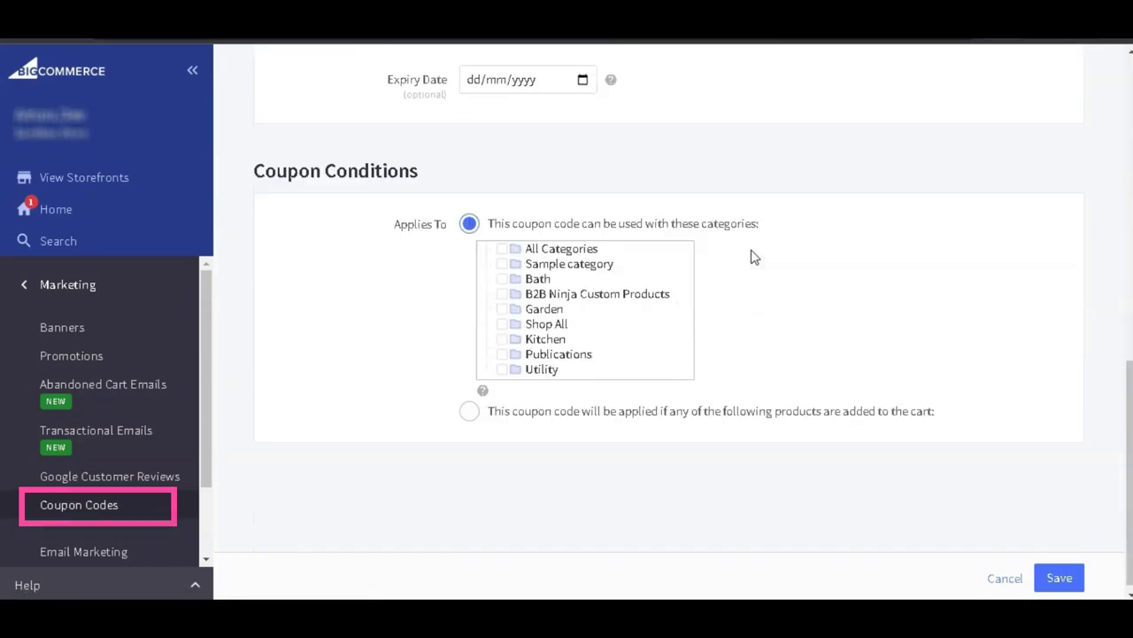
{"action": "scroll", "coordinate": [840, 306], "scroll_direction": "up", "scroll_amount": 3}
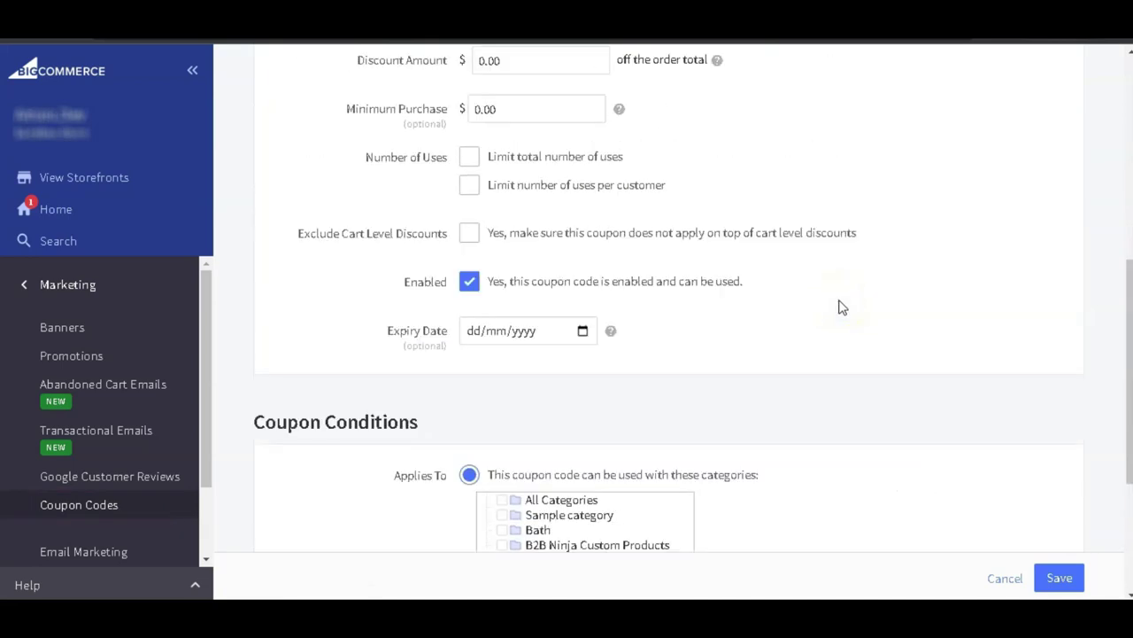
{"action": "scroll", "coordinate": [841, 307], "scroll_direction": "up", "scroll_amount": 3}
{"action": "scroll", "coordinate": [842, 308], "scroll_direction": "up", "scroll_amount": 2}
{"action": "left_click", "coordinate": [352, 97]}
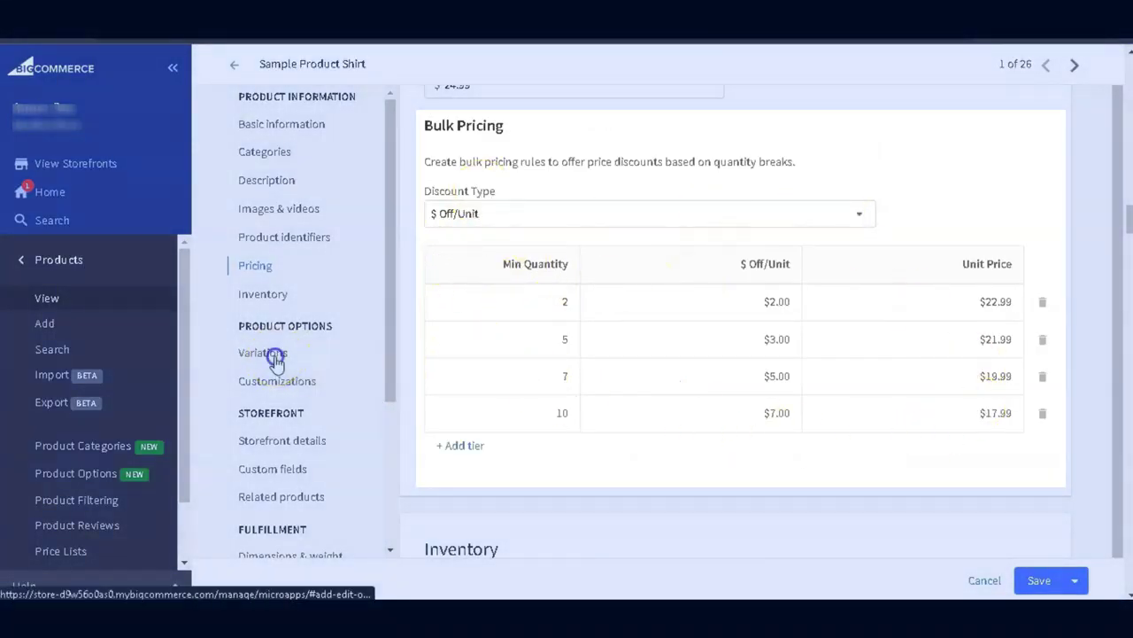
Step: View the Sample Product Shirt's variant options and variants
{"action": "left_click", "coordinate": [341, 353]}
{"action": "scroll", "coordinate": [587, 405], "scroll_direction": "down", "scroll_amount": 2}
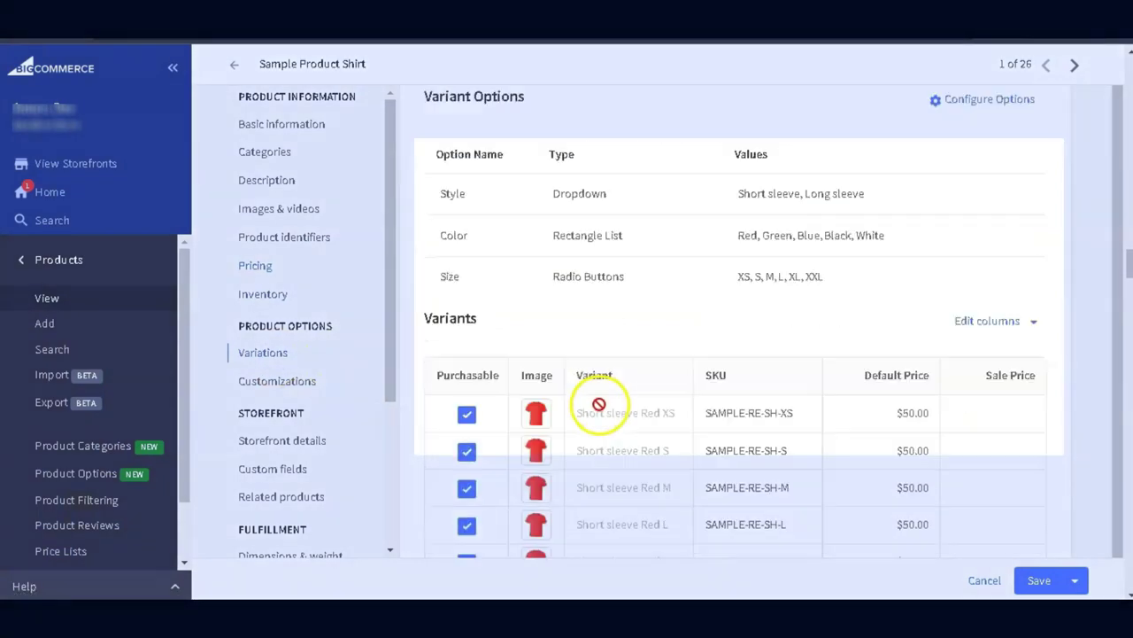
{"action": "scroll", "coordinate": [870, 301], "scroll_direction": "down", "scroll_amount": 2}
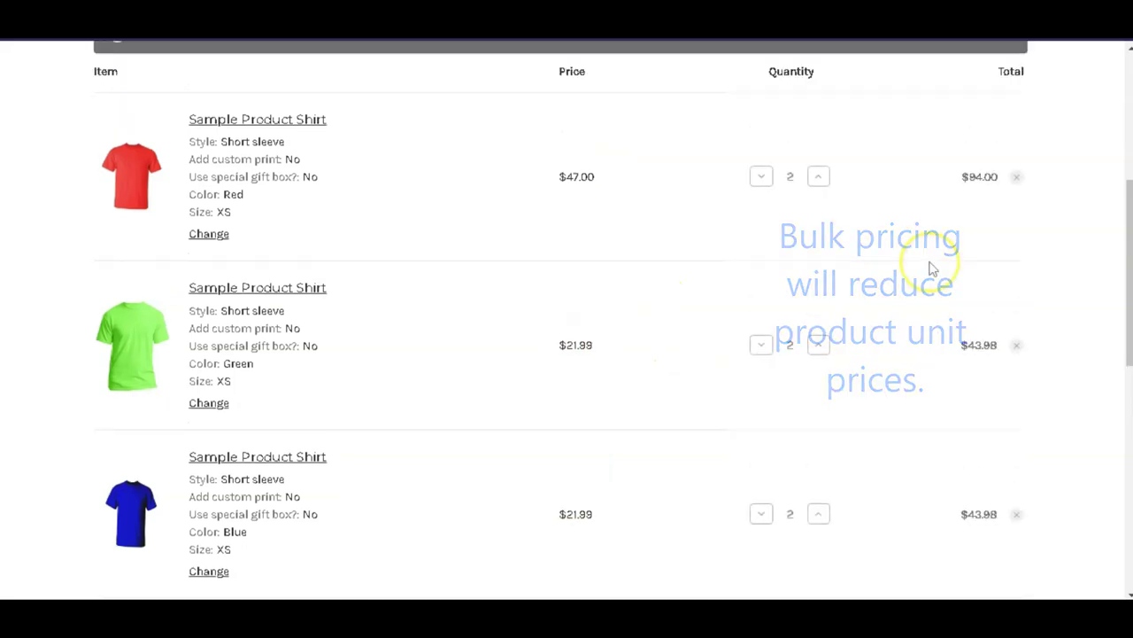
{"action": "scroll", "coordinate": [929, 266], "scroll_direction": "down", "scroll_amount": 3}
{"action": "scroll", "coordinate": [920, 268], "scroll_direction": "down", "scroll_amount": 3}
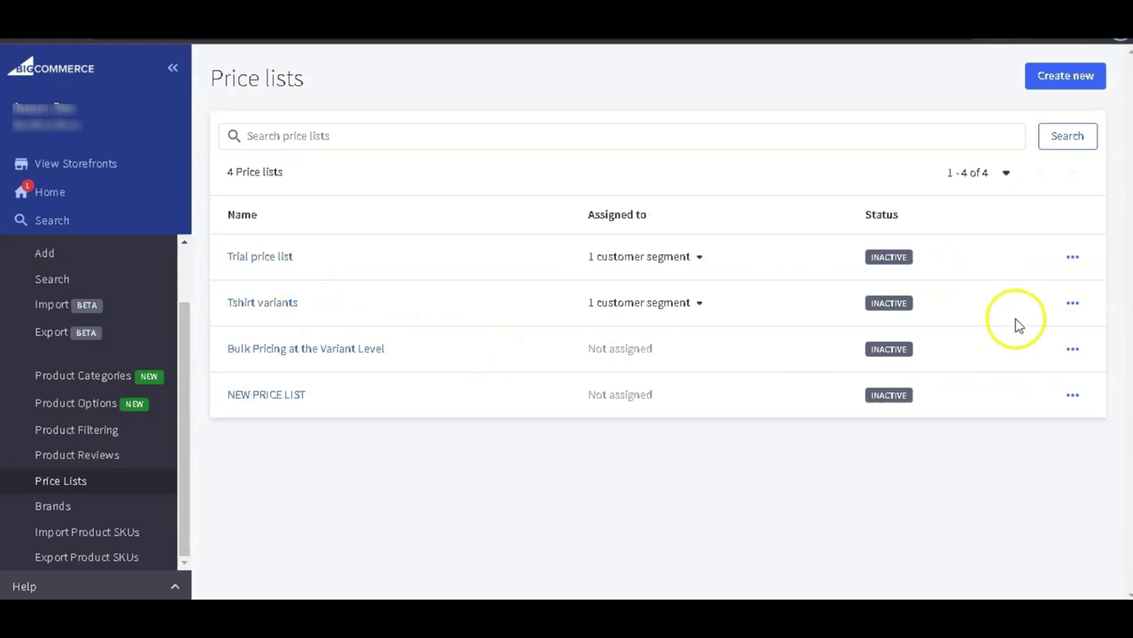
Step: Make the Tshirt variants price list active and open it for editing
{"action": "left_click", "coordinate": [1069, 303]}
{"action": "left_click", "coordinate": [974, 392]}
{"action": "left_click", "coordinate": [278, 307]}
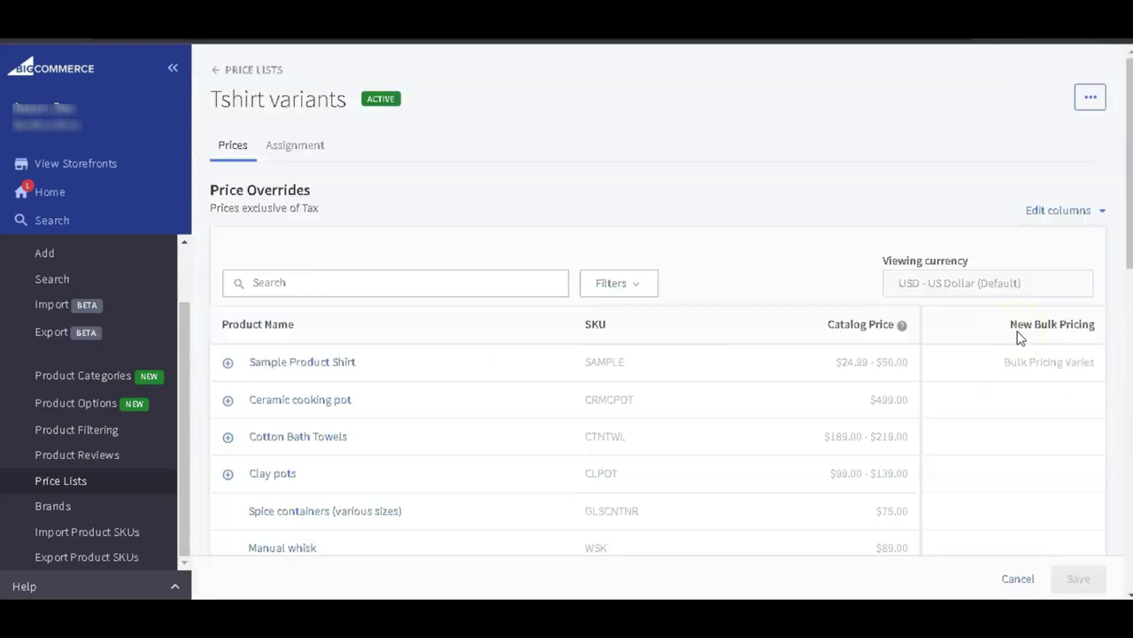
Step: Expand Sample Product Shirt to review its variant bulk pricing in the price list
{"action": "scroll", "coordinate": [1018, 301], "scroll_direction": "down", "scroll_amount": 1}
{"action": "left_click", "coordinate": [229, 282]}
{"action": "scroll", "coordinate": [1018, 266], "scroll_direction": "down", "scroll_amount": 2}
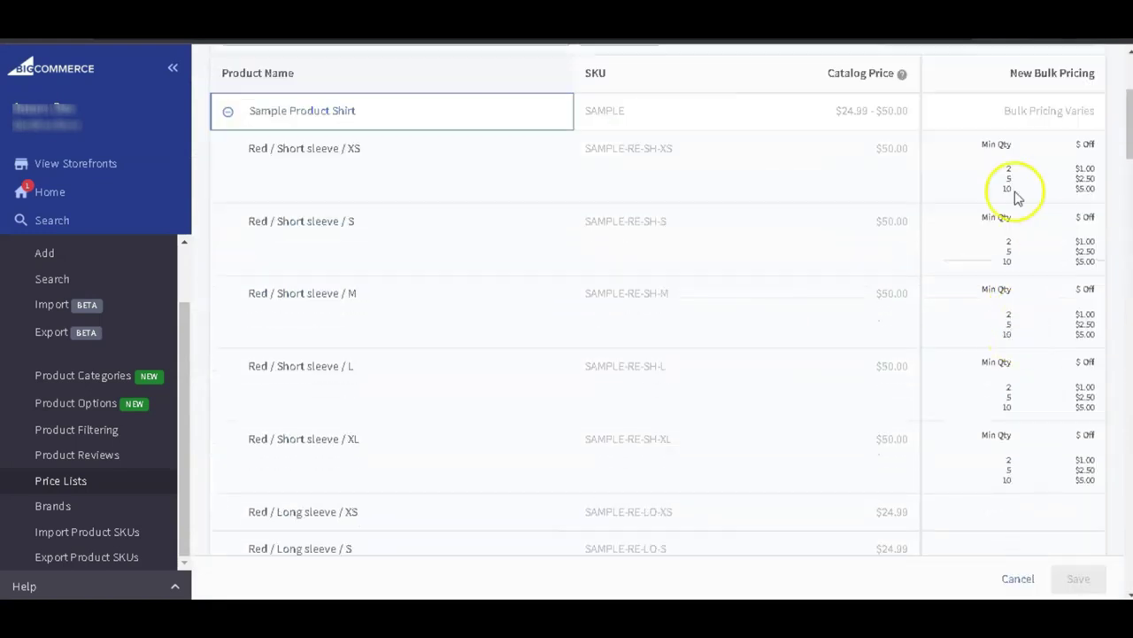
{"action": "scroll", "coordinate": [1018, 301], "scroll_direction": "down", "scroll_amount": 1}
{"action": "scroll", "coordinate": [968, 278], "scroll_direction": "down", "scroll_amount": 5}
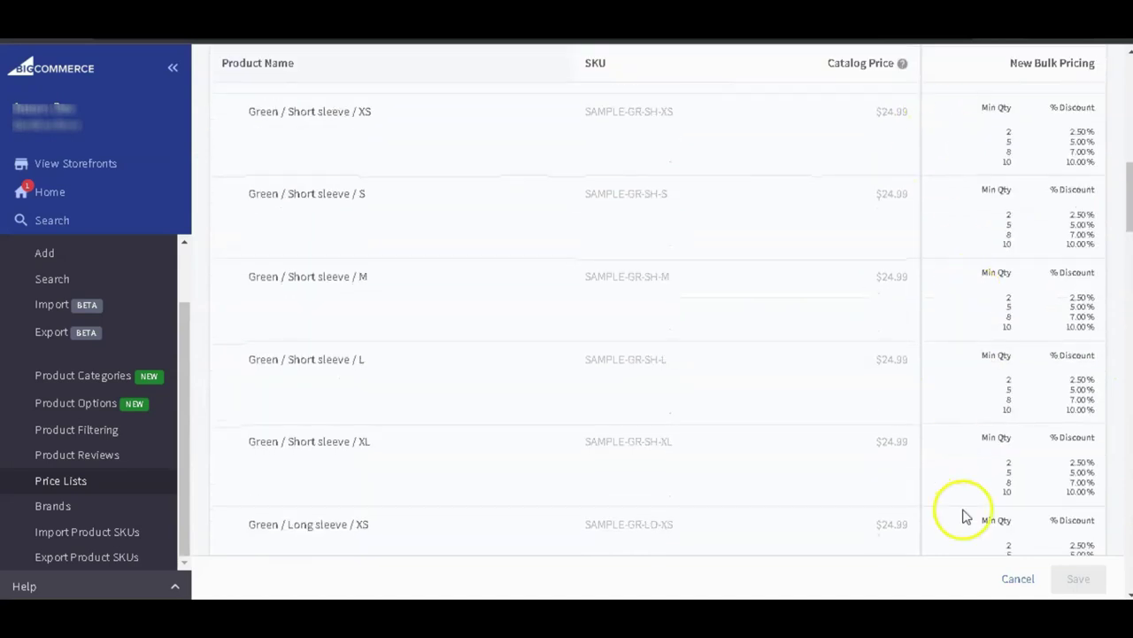
{"action": "scroll", "coordinate": [761, 236], "scroll_direction": "down", "scroll_amount": 5}
{"action": "scroll", "coordinate": [948, 243], "scroll_direction": "down", "scroll_amount": 1}
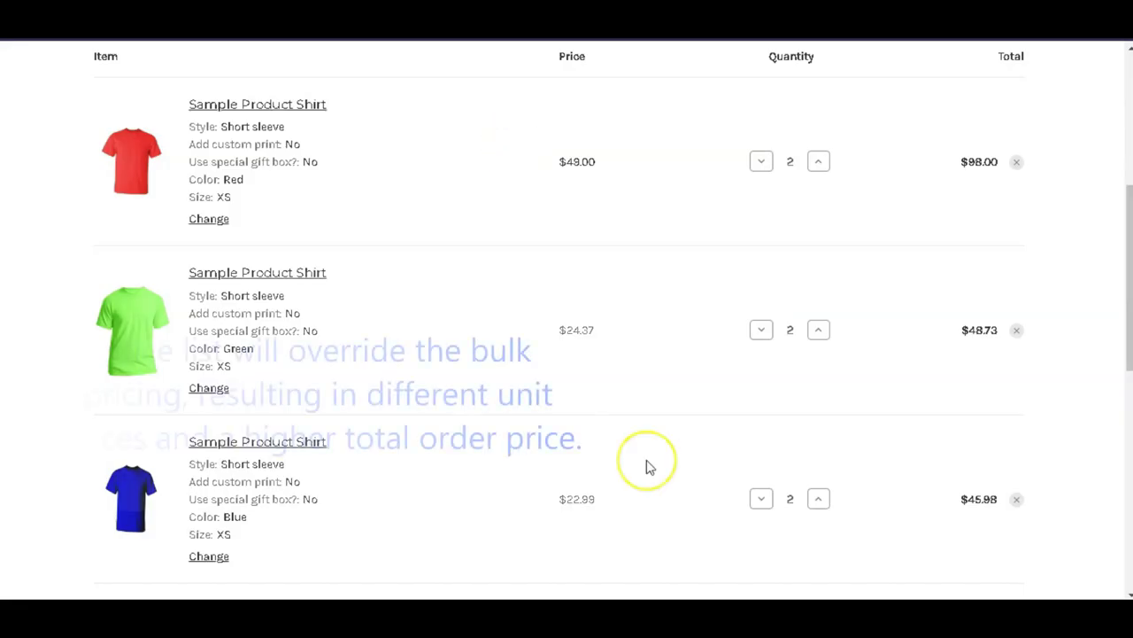
{"action": "scroll", "coordinate": [647, 463], "scroll_direction": "down", "scroll_amount": 4}
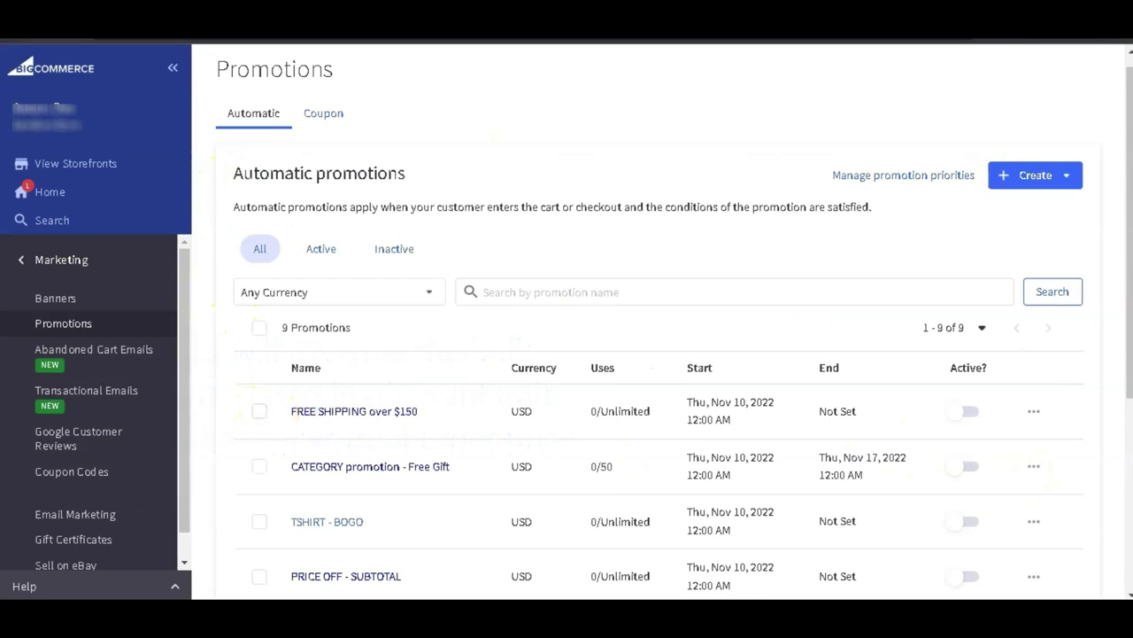
Step: Switch on the FREE SHIPPING over $150 and TSHIRT - BOGO automatic promotions
{"action": "left_click", "coordinate": [969, 411]}
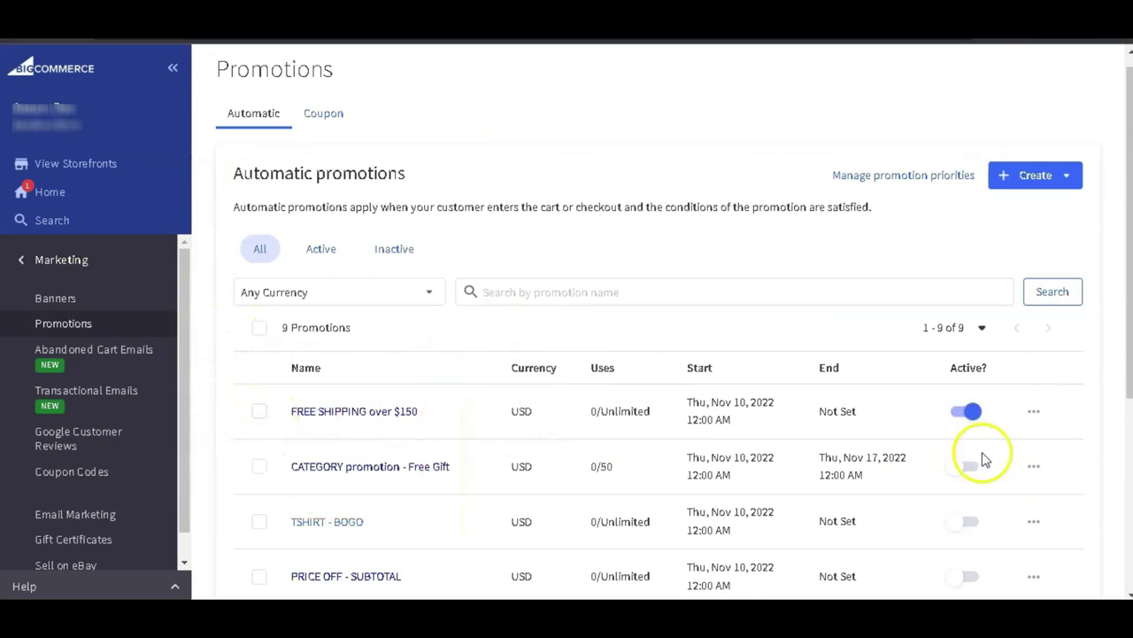
{"action": "left_click", "coordinate": [975, 525]}
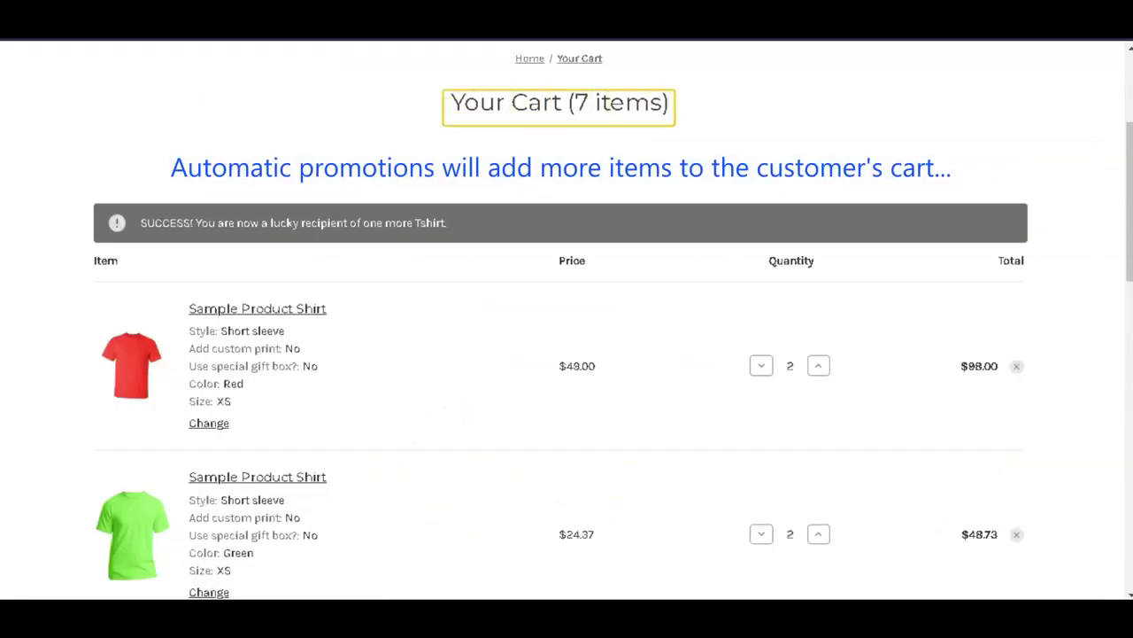
{"action": "scroll", "coordinate": [173, 373], "scroll_direction": "down", "scroll_amount": 6}
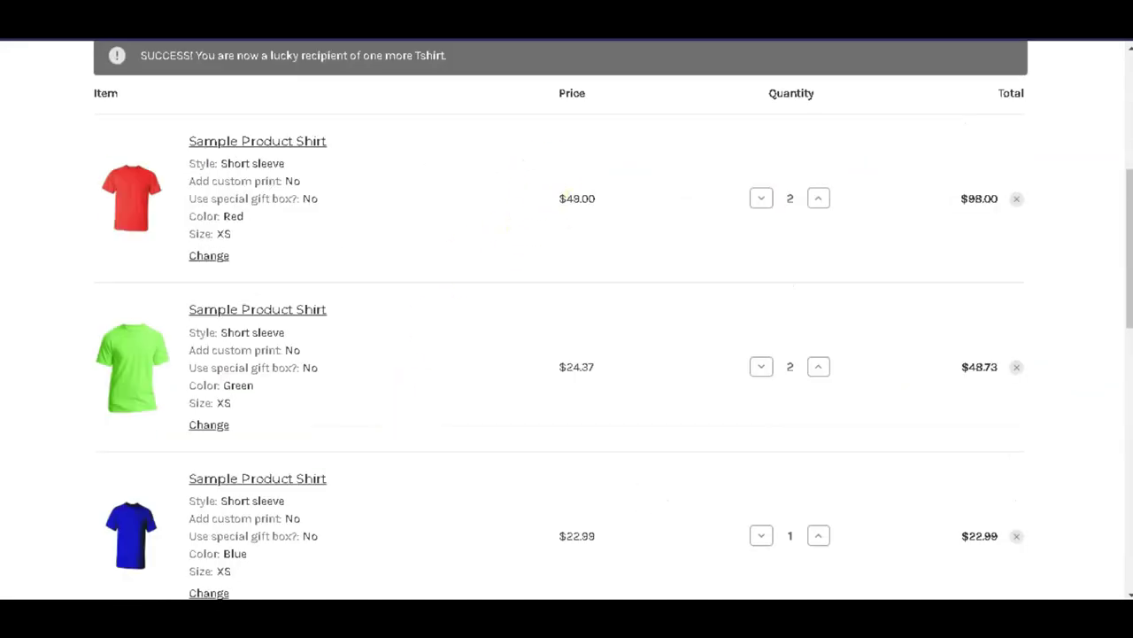
{"action": "scroll", "coordinate": [610, 410], "scroll_direction": "down", "scroll_amount": 3}
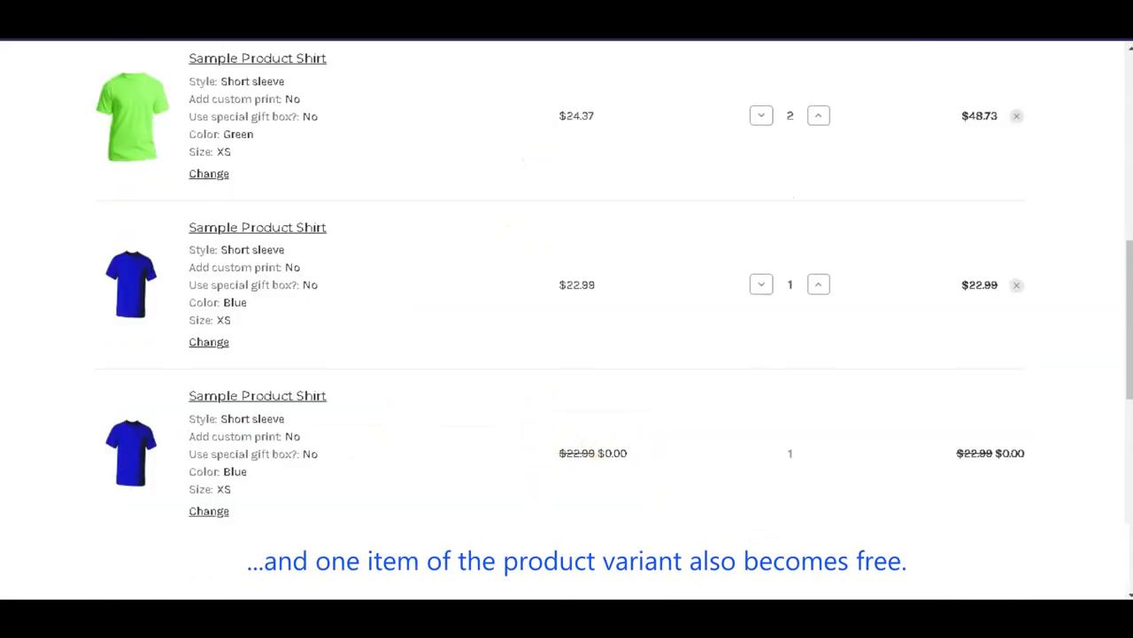
{"action": "scroll", "coordinate": [840, 478], "scroll_direction": "down", "scroll_amount": 4}
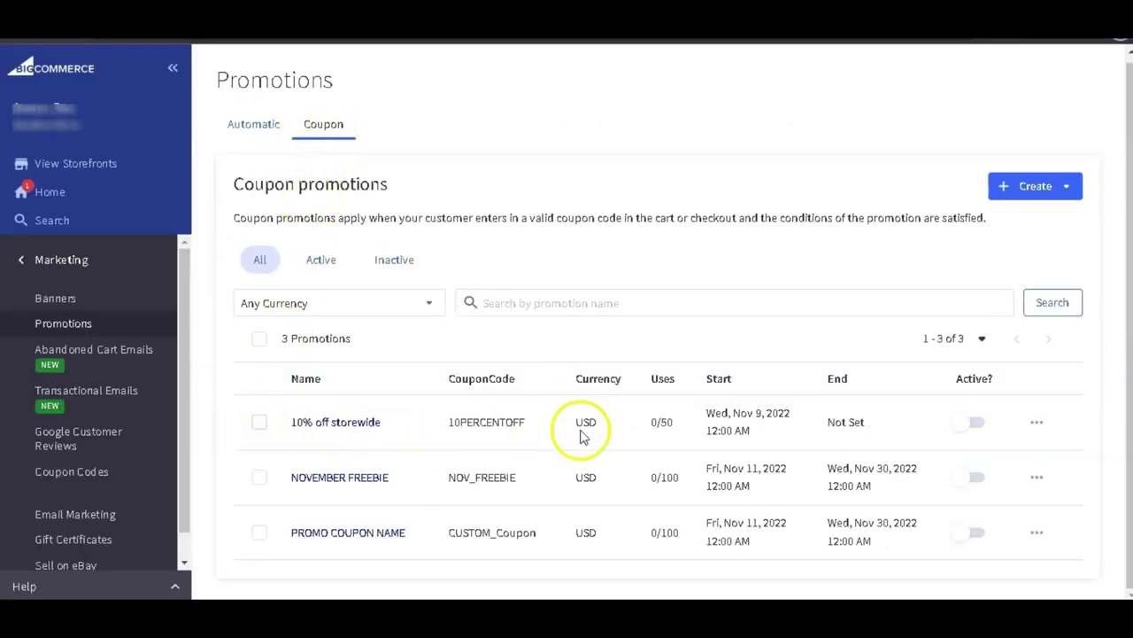
Step: Open the '10% off storewide' coupon and scroll down to its combination settings
{"action": "left_click", "coordinate": [367, 423]}
{"action": "scroll", "coordinate": [708, 345], "scroll_direction": "down", "scroll_amount": 5}
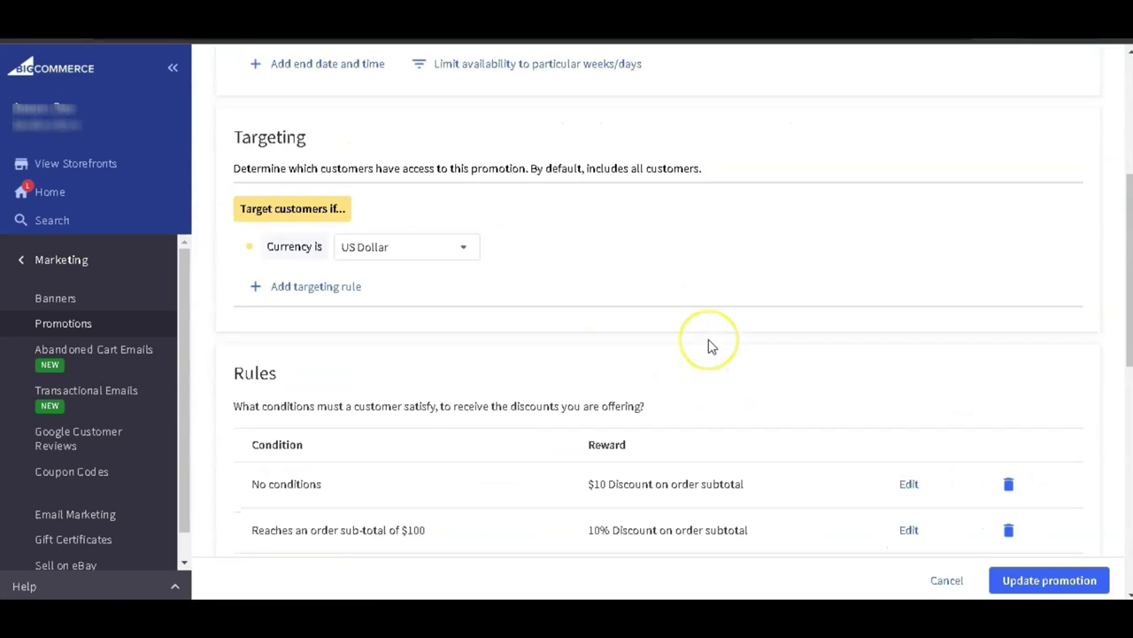
{"action": "scroll", "coordinate": [708, 344], "scroll_direction": "down", "scroll_amount": 3}
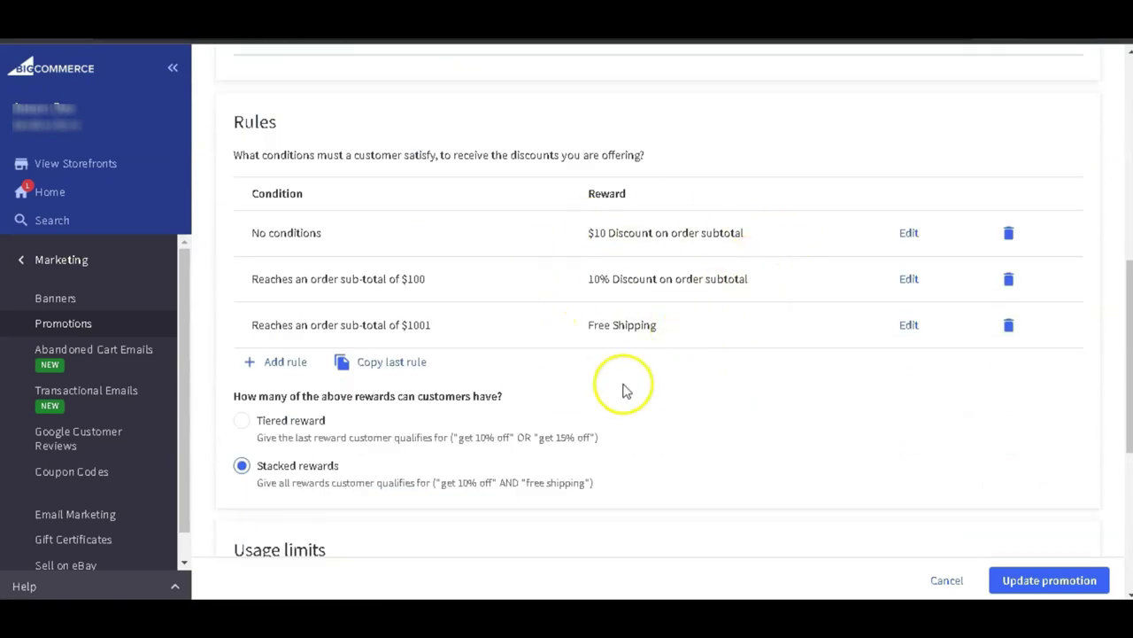
{"action": "scroll", "coordinate": [771, 412], "scroll_direction": "down", "scroll_amount": 3}
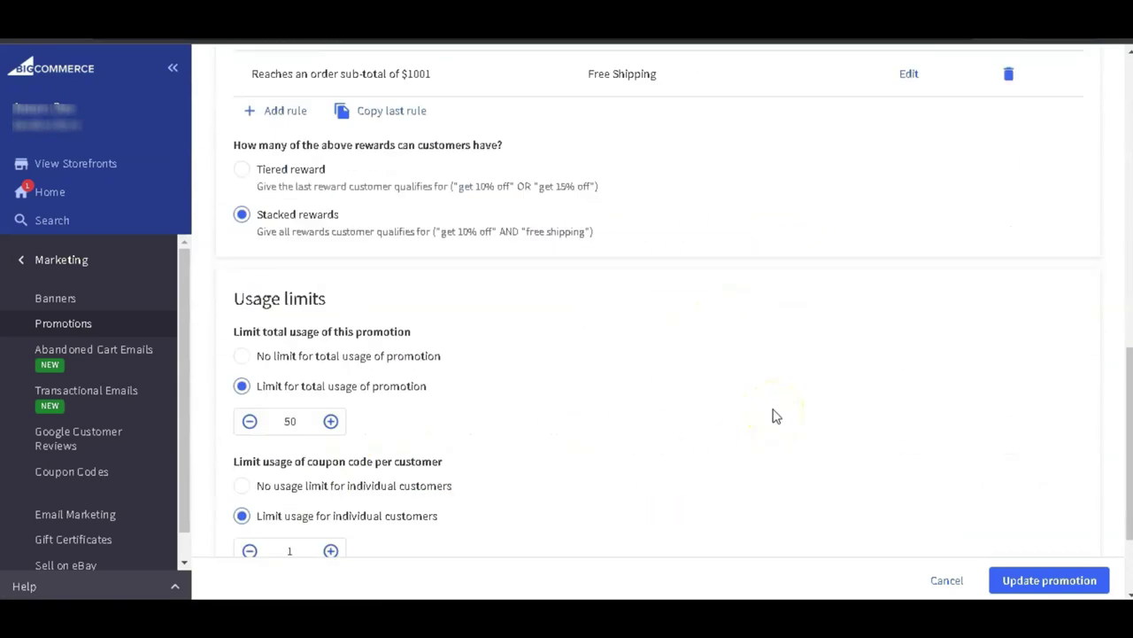
{"action": "scroll", "coordinate": [744, 461], "scroll_direction": "down", "scroll_amount": 2}
{"action": "left_click", "coordinate": [1009, 580]}
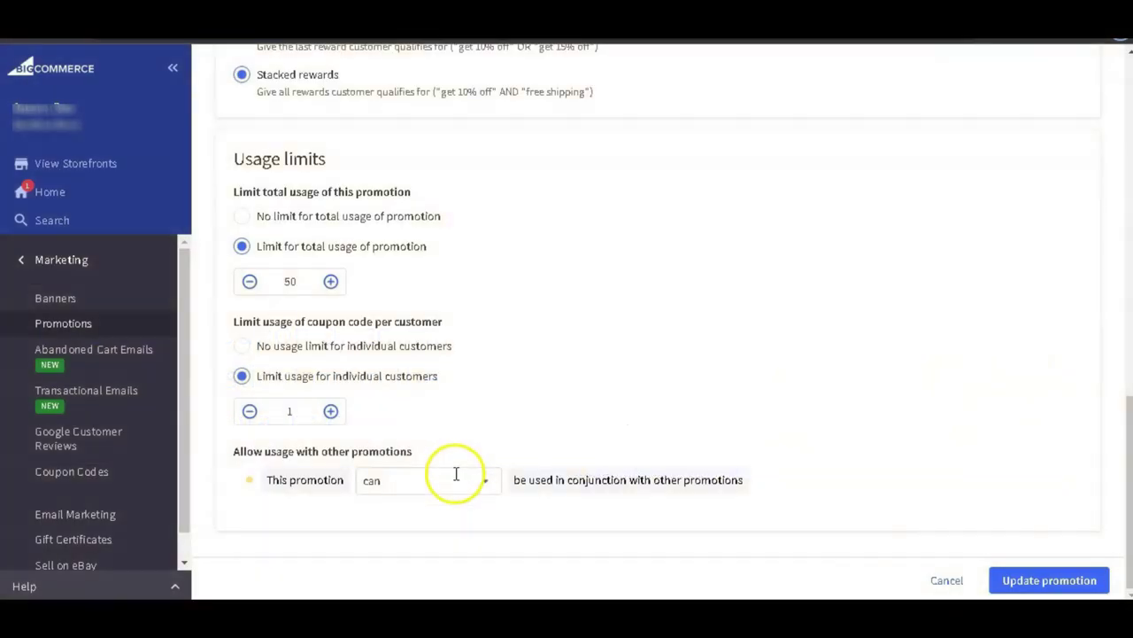
Step: Set the coupon to 'cannot' combine 'unless it gives a bigger discount' and update it
{"action": "left_click", "coordinate": [485, 480]}
{"action": "left_click", "coordinate": [481, 539]}
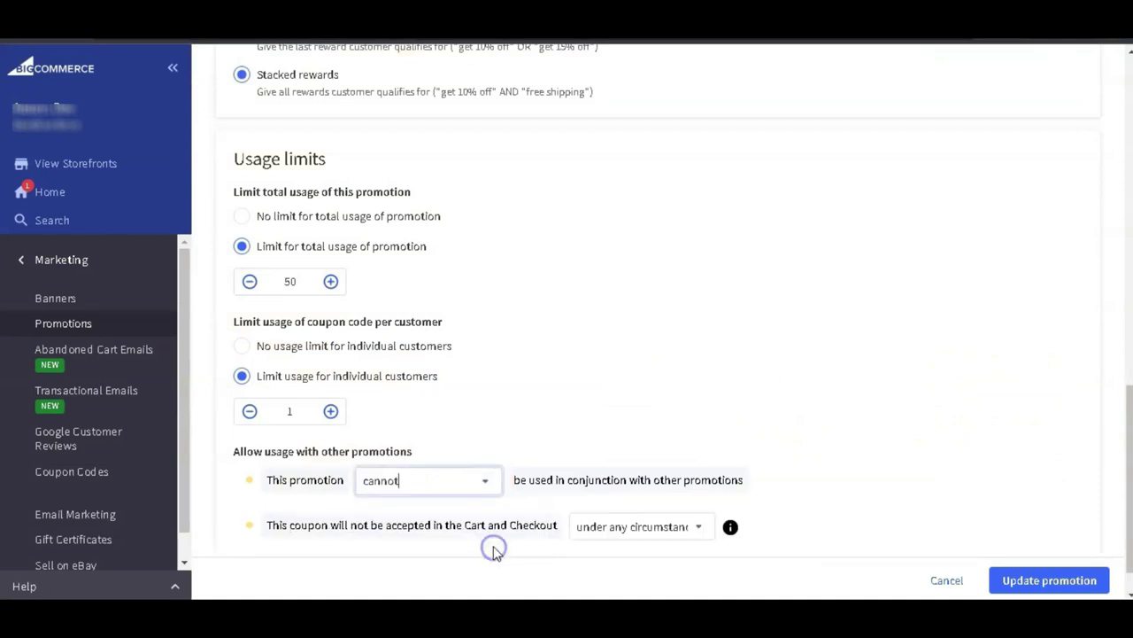
{"action": "left_click", "coordinate": [695, 527]}
{"action": "left_click", "coordinate": [697, 491]}
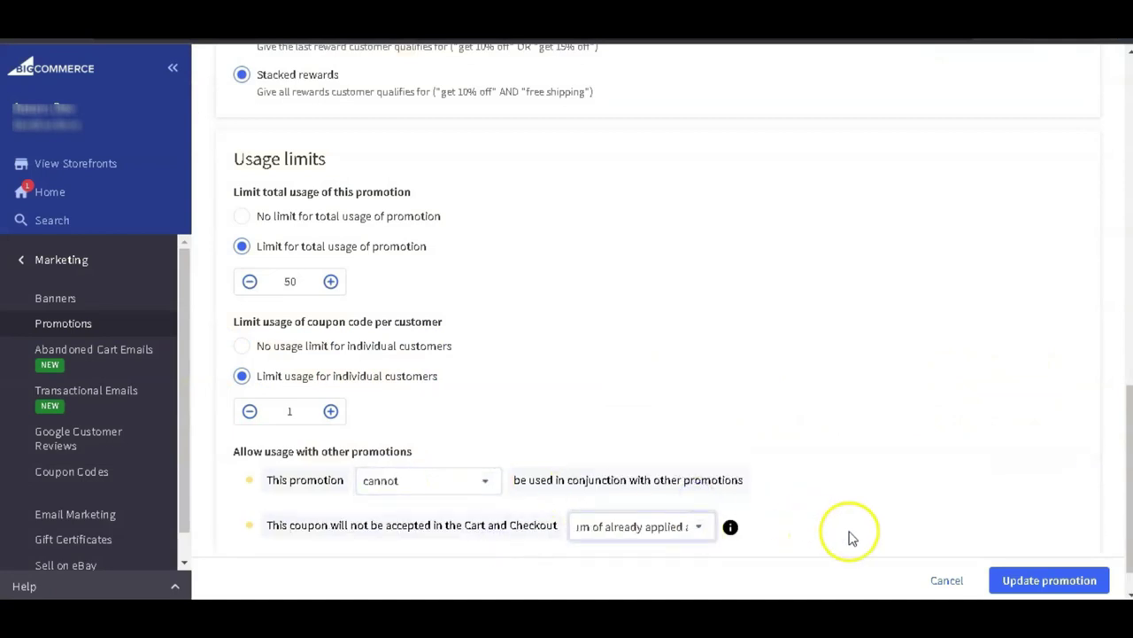
{"action": "left_click", "coordinate": [1045, 584]}
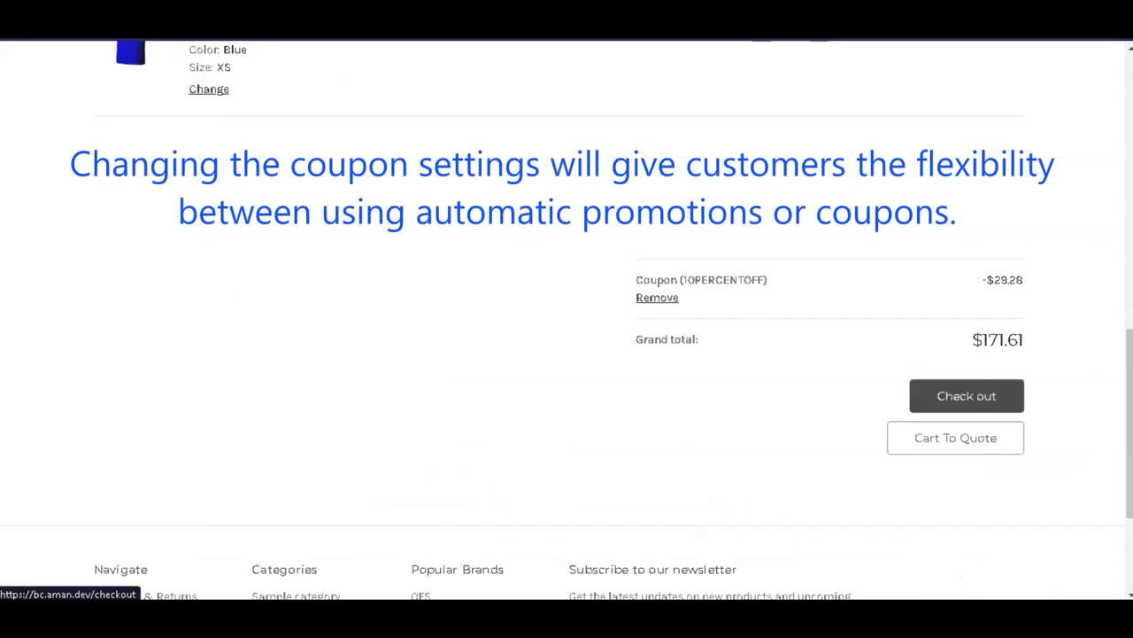
{"action": "scroll", "coordinate": [802, 319], "scroll_direction": "up", "scroll_amount": 5}
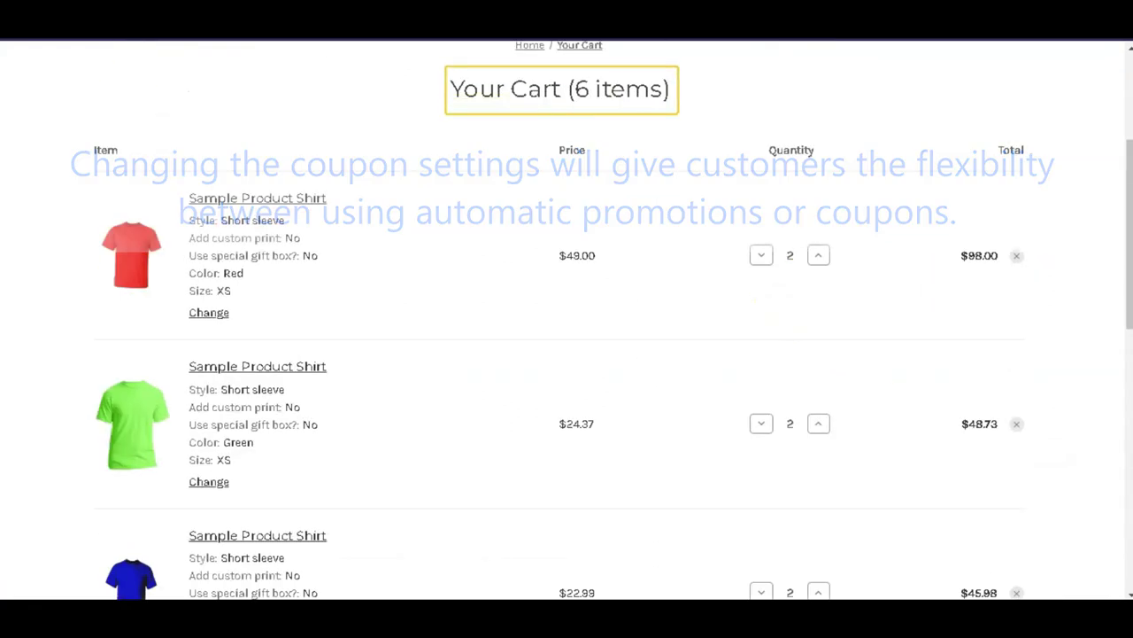
{"action": "scroll", "coordinate": [656, 254], "scroll_direction": "down", "scroll_amount": 2}
{"action": "scroll", "coordinate": [656, 254], "scroll_direction": "down", "scroll_amount": 2}
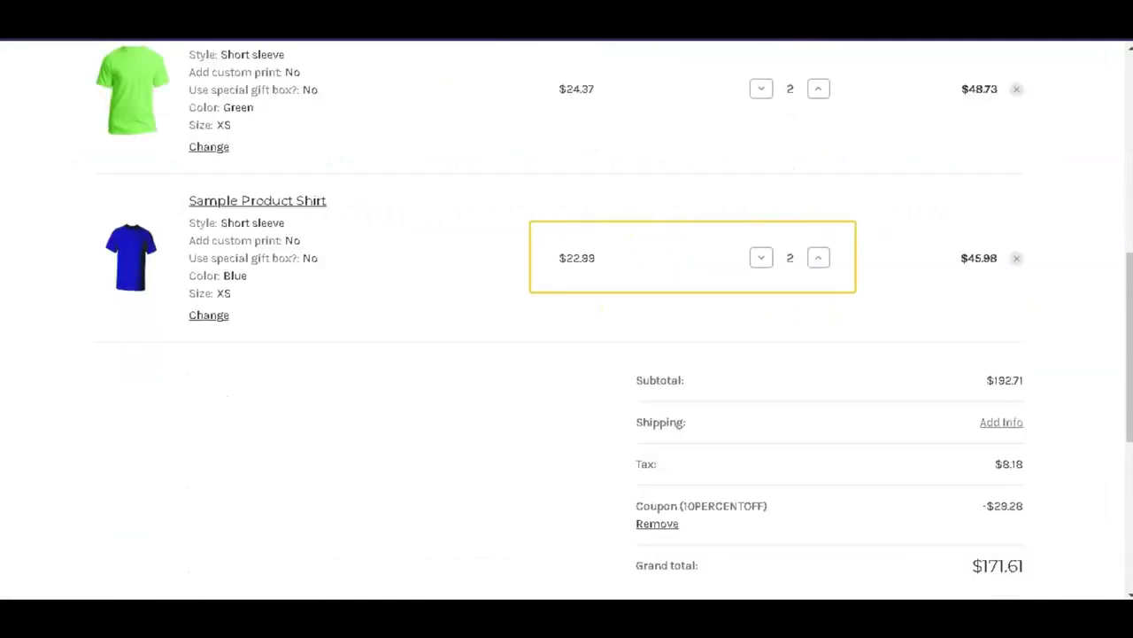